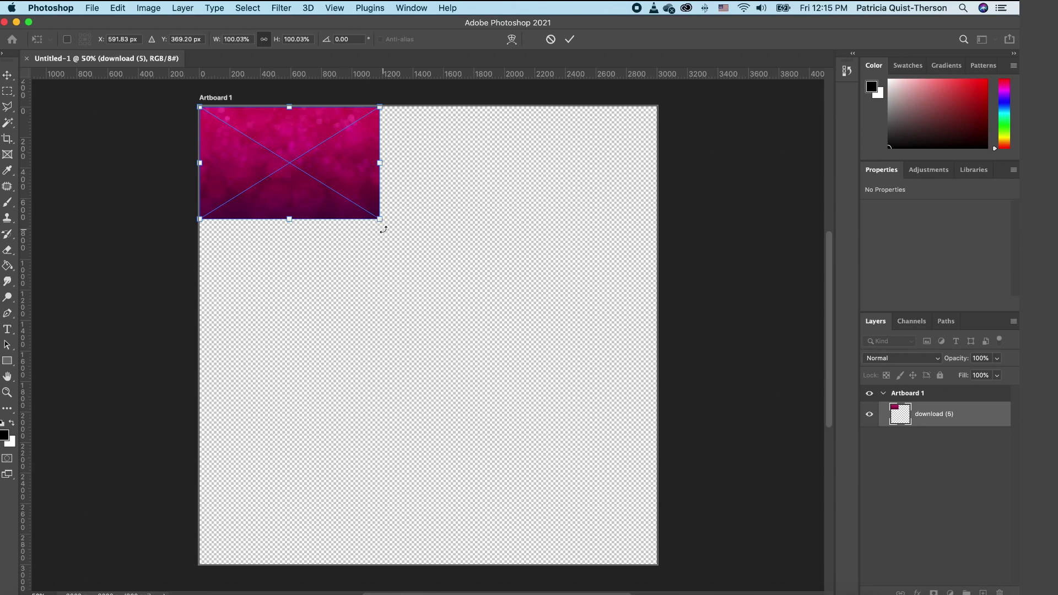
Step: Enlarge and shift the pink bokeh texture so it covers all of Artboard 1
drag(380, 226, 746, 557)
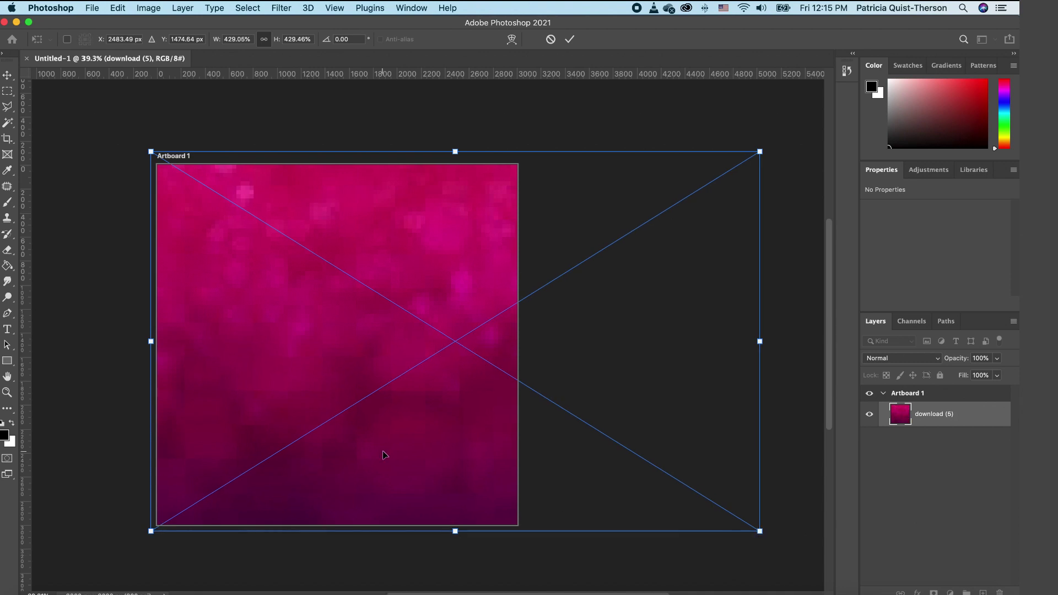
drag(385, 455, 262, 458)
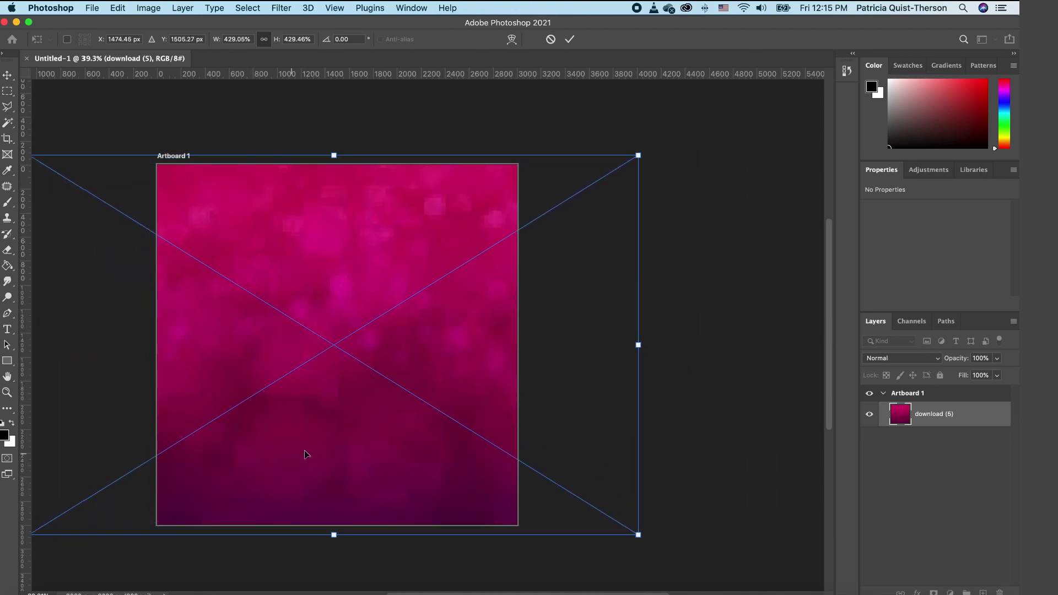
key(Return)
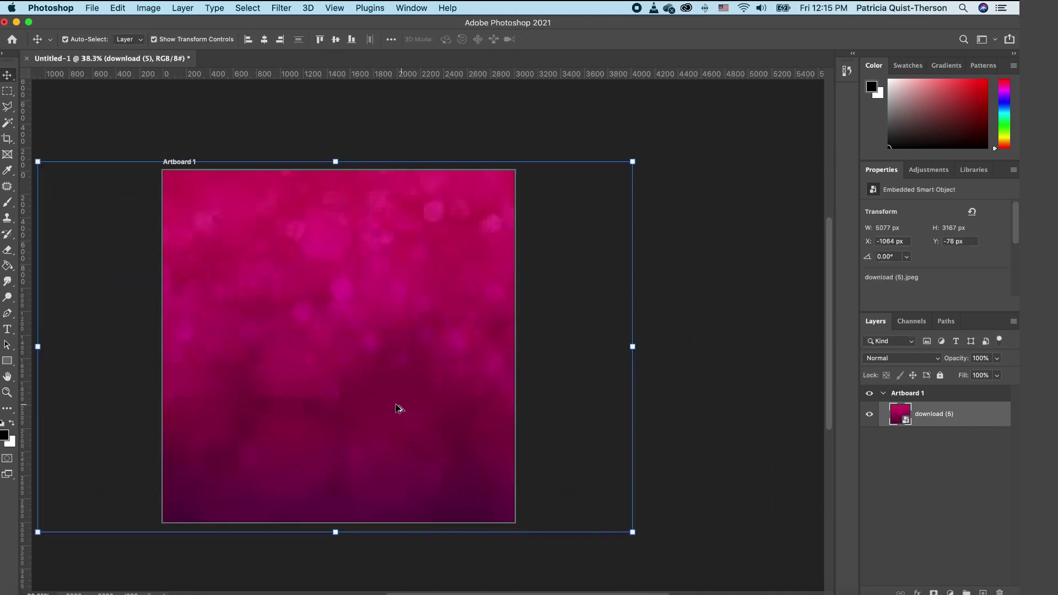
scroll(397, 409, down, 2)
key(super+0)
click(673, 323)
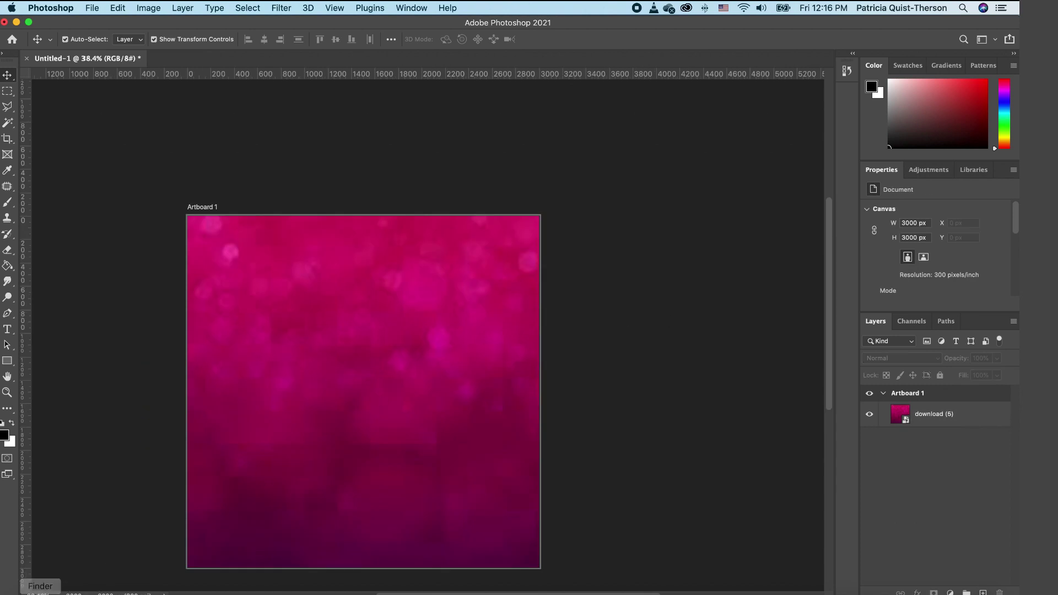
Step: Place the man's 3000×2000 px photo from the Valentine Sunday Flyer folder across the artboard's middle
click(36, 590)
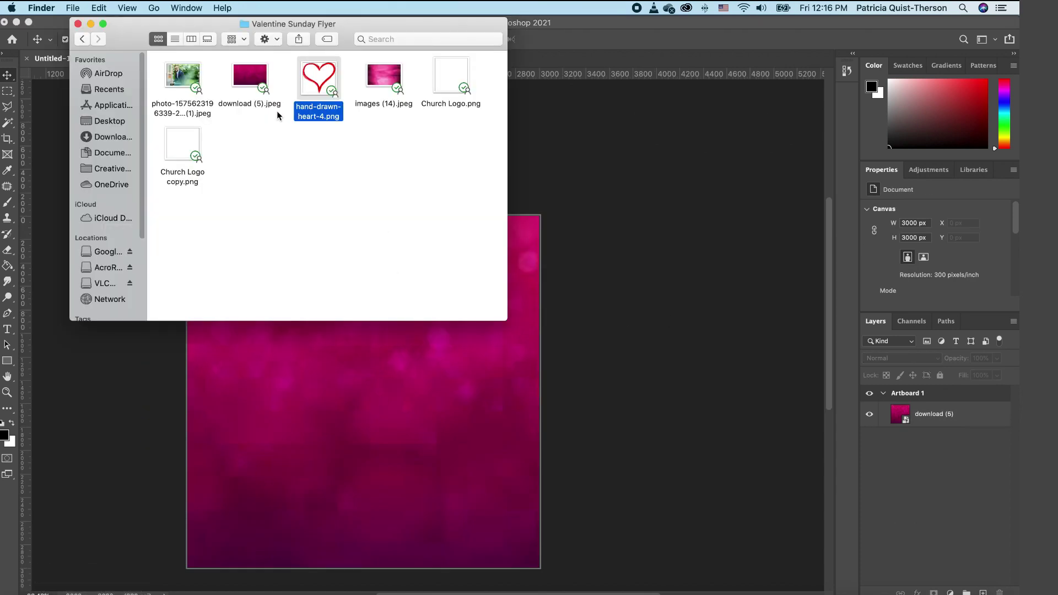
drag(190, 83, 385, 435)
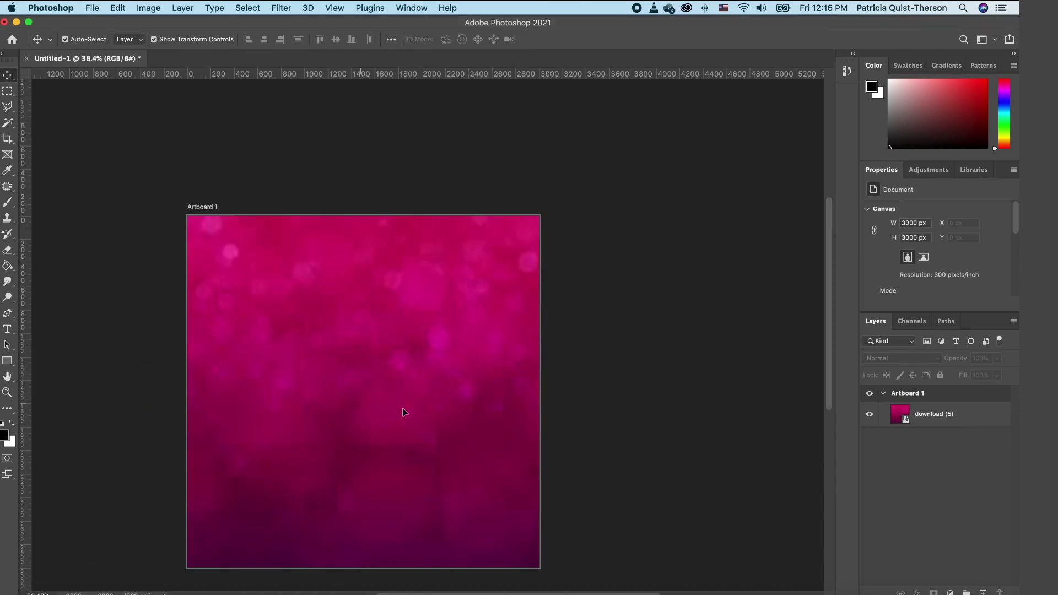
key(Return)
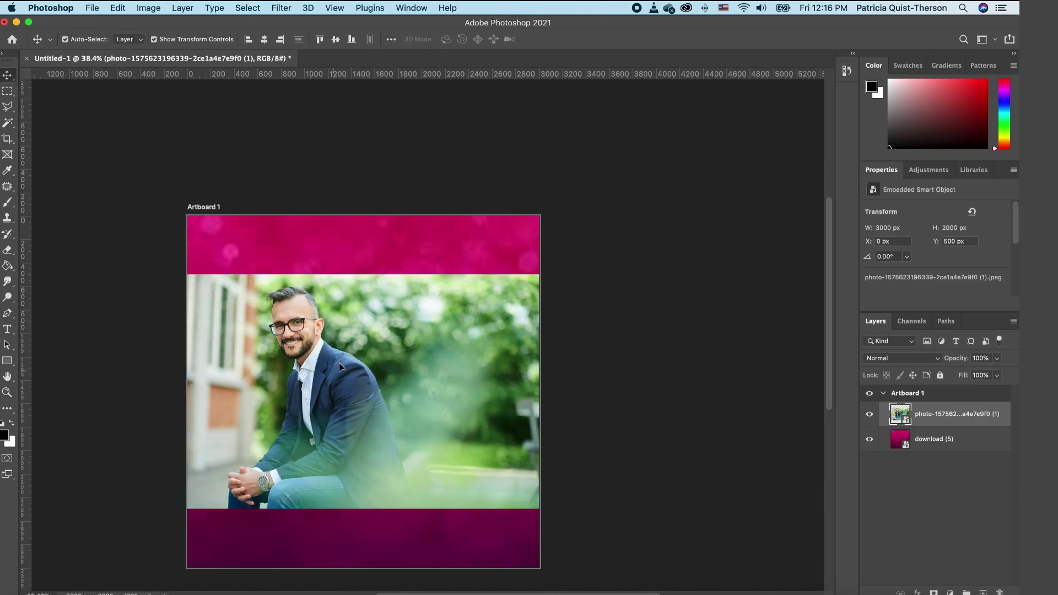
drag(324, 350, 331, 331)
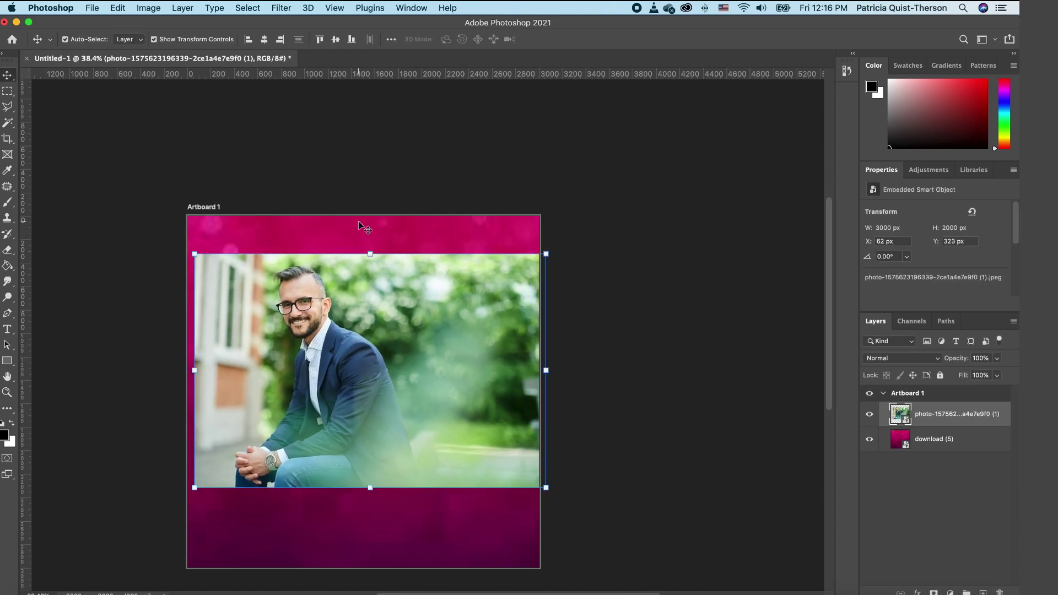
Step: Flip the man's photo horizontally and snap it to the artboard's left edge at X 0, Y 325
click(118, 9)
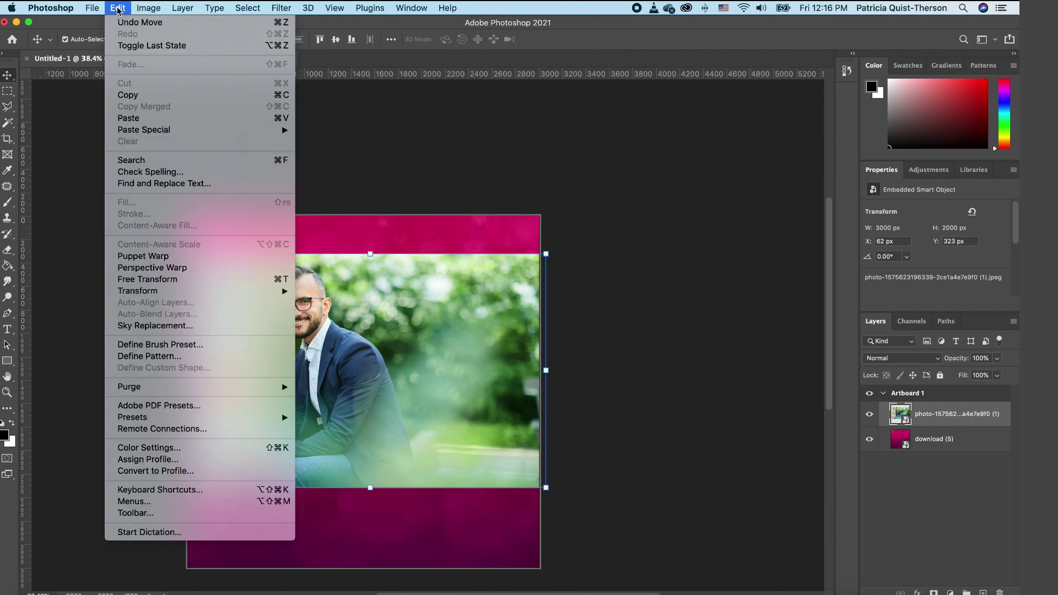
mouse_move(248, 291)
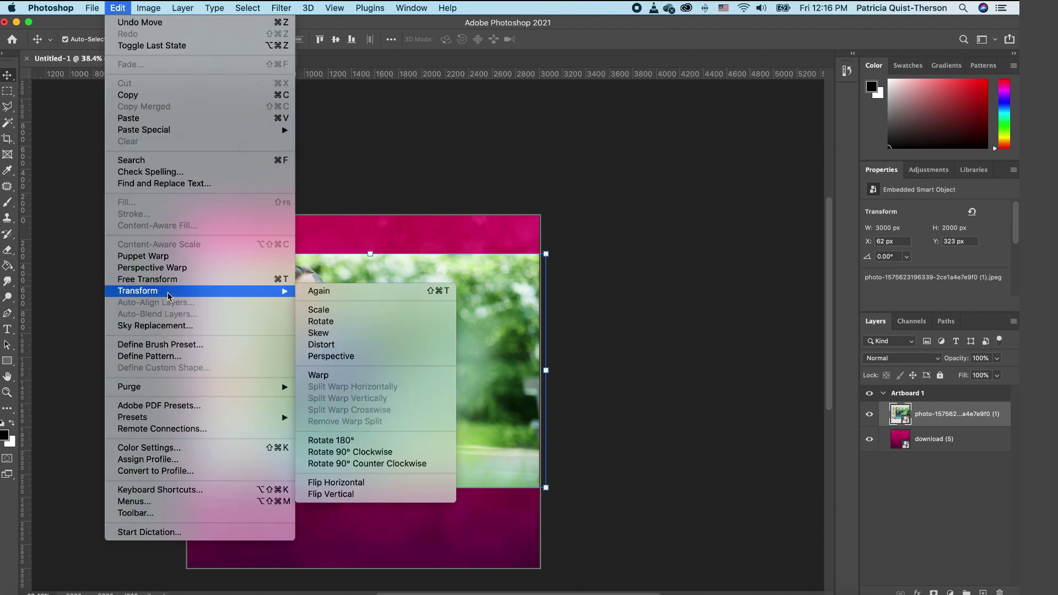
click(351, 483)
drag(402, 396, 394, 392)
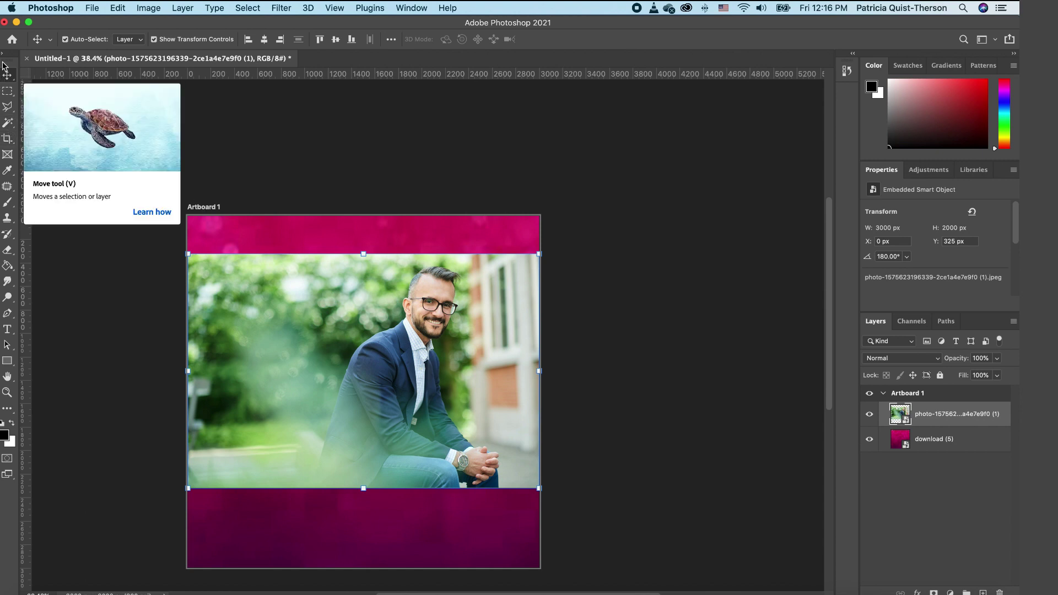
Step: Quick-select the man, mask out the photo's background, and shift him about 88 px left
click(9, 125)
right_click(9, 124)
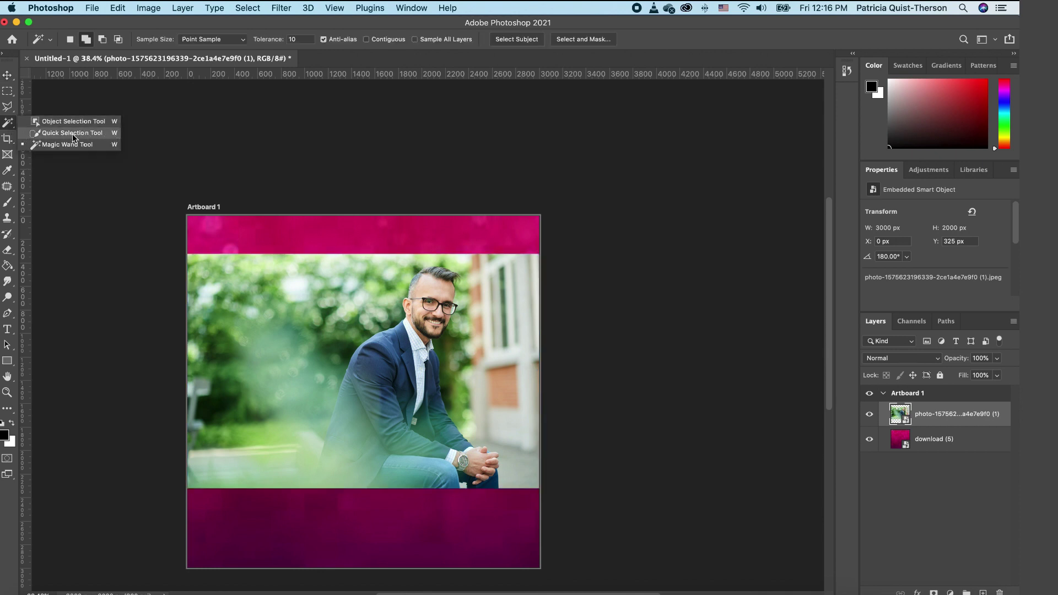
click(72, 134)
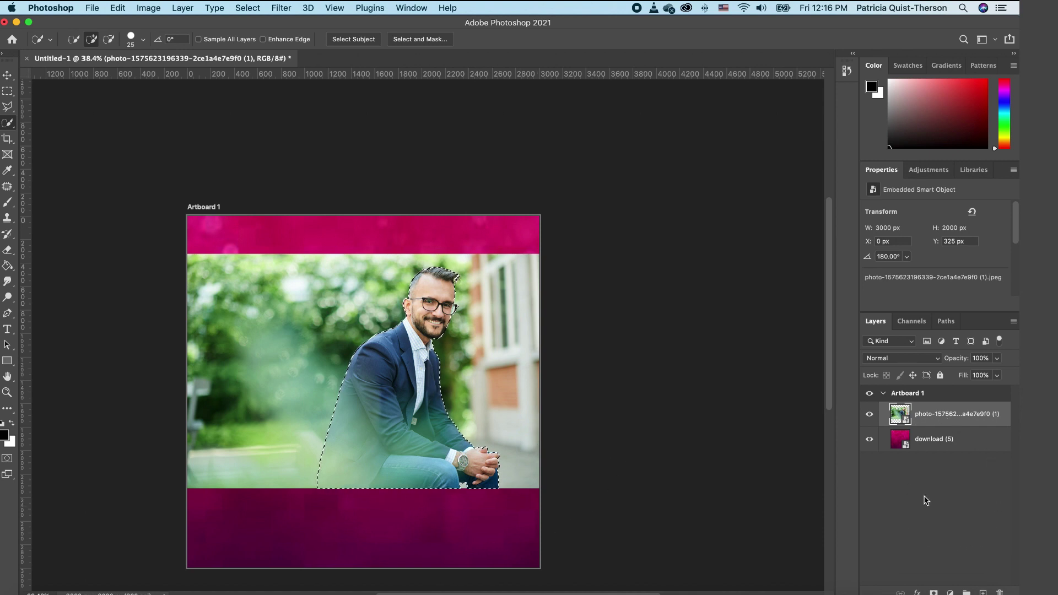
click(936, 592)
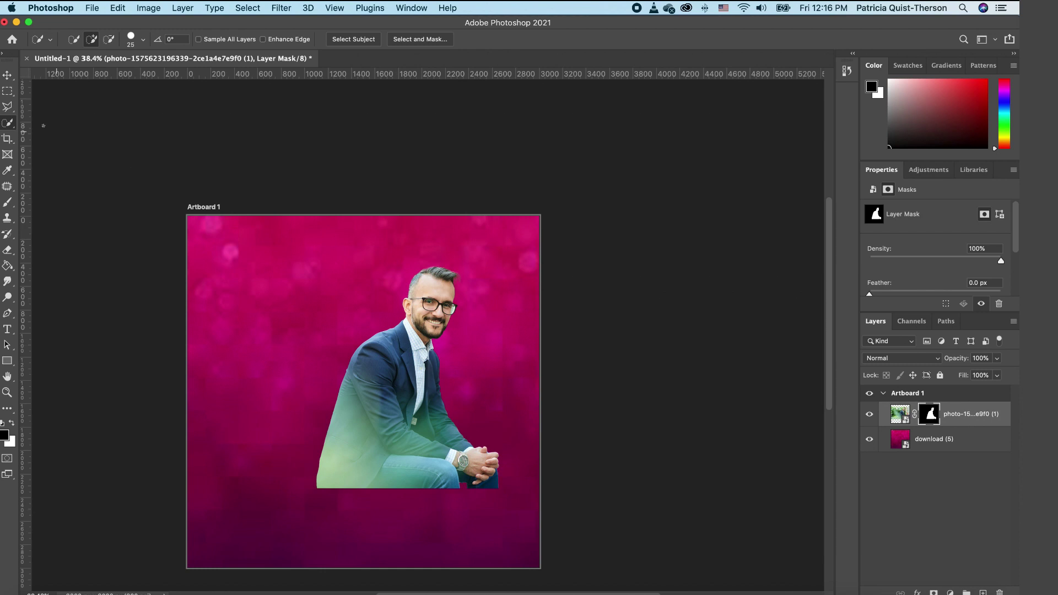
click(7, 75)
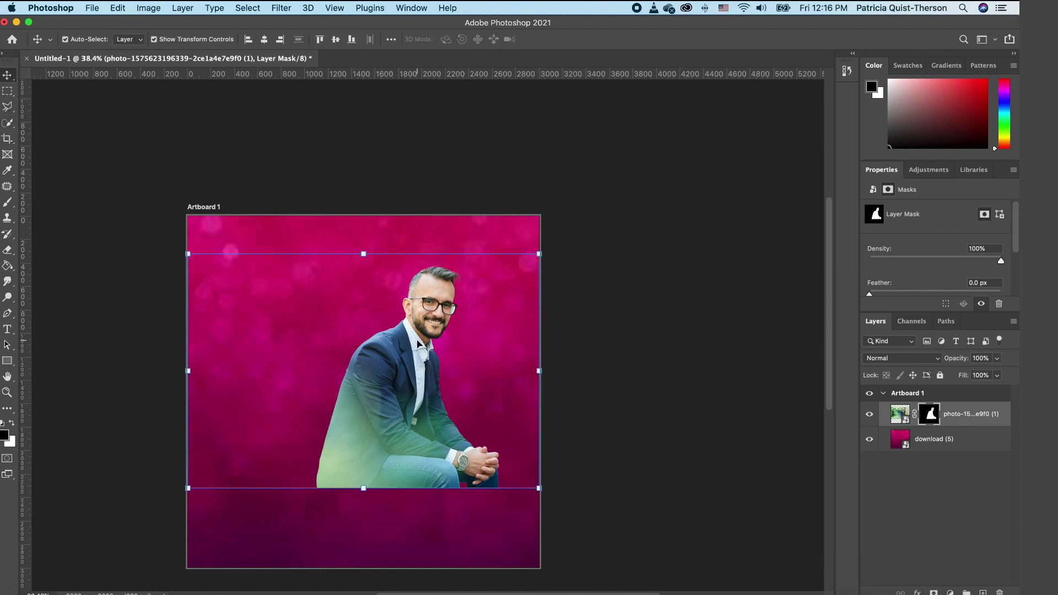
drag(417, 345, 368, 342)
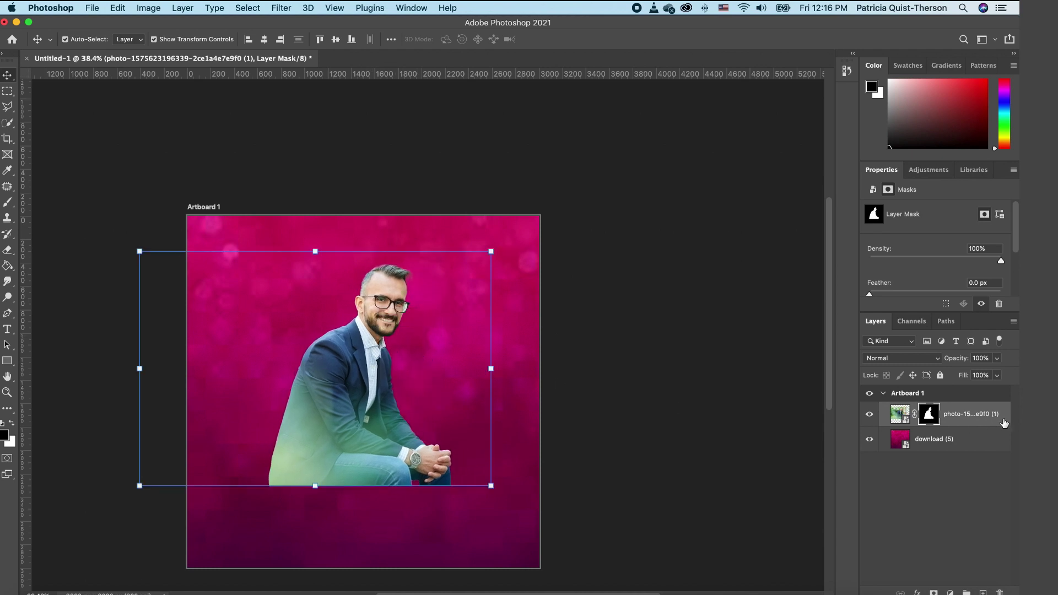
super+click(1004, 423)
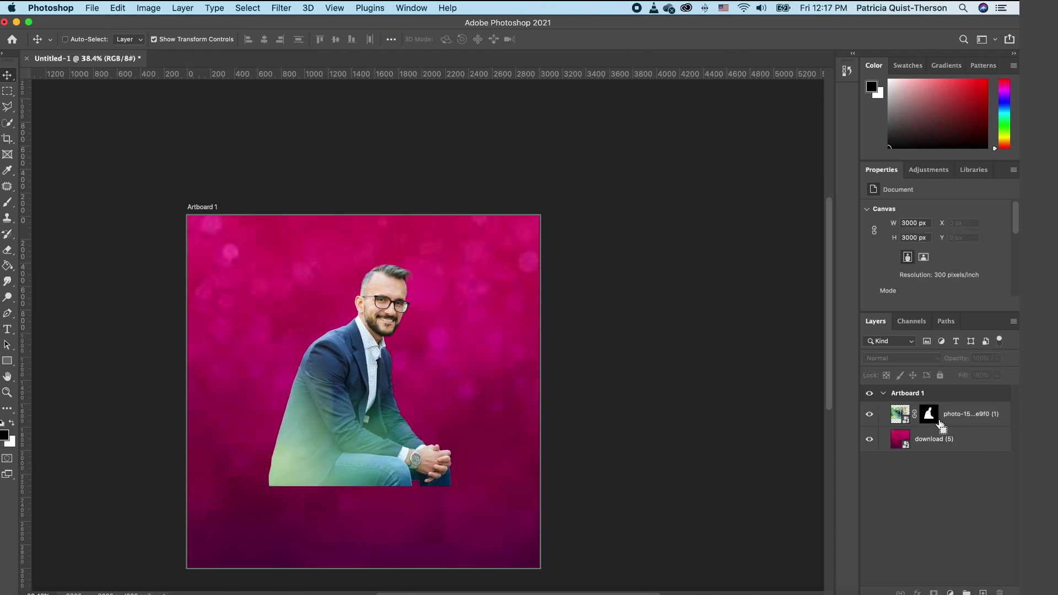
Step: Load the man's mask as a selection and paste him onto a new Layer 1
super+click(932, 420)
click(900, 417)
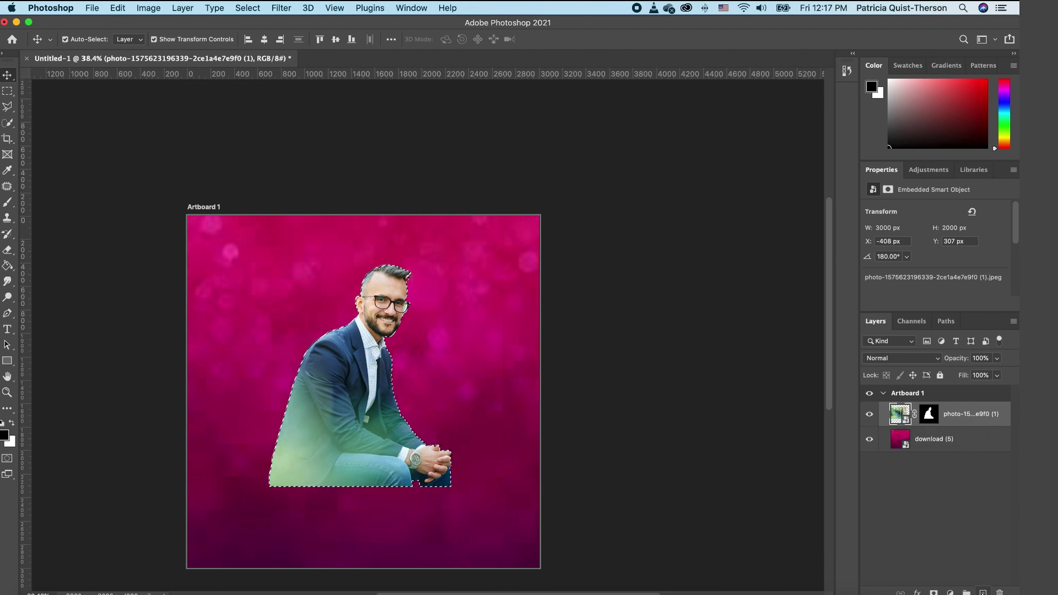
click(984, 593)
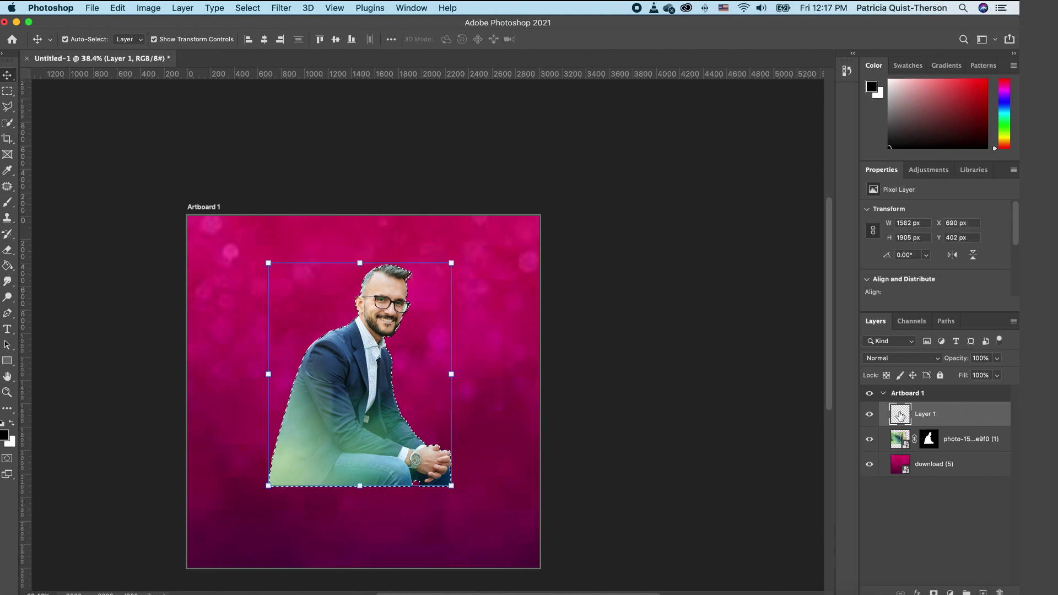
key(super+v)
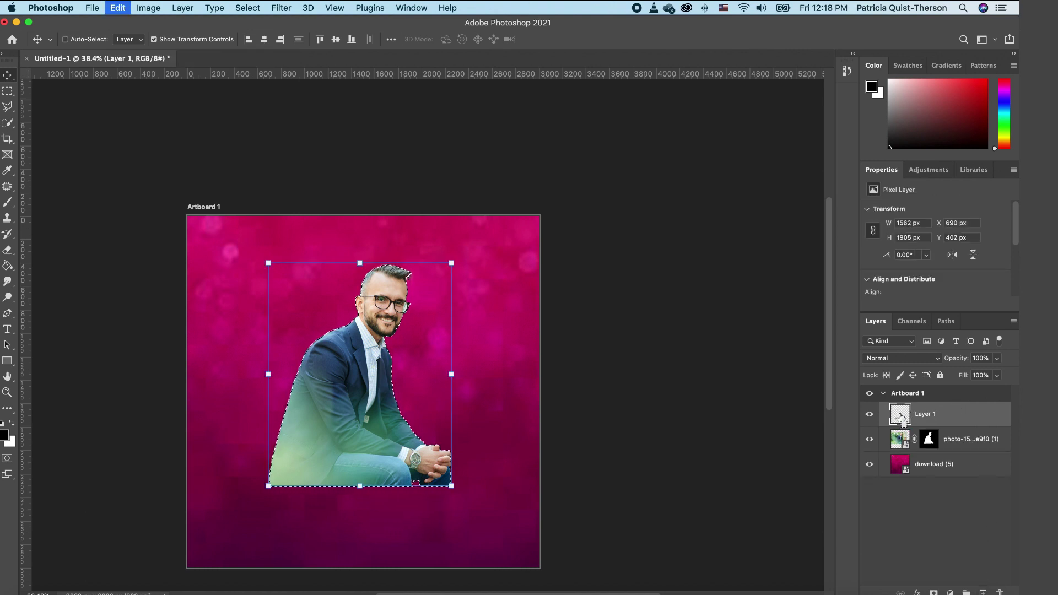
Step: Delete the original photo layer and add a white layer mask to Layer 1
click(869, 440)
click(969, 440)
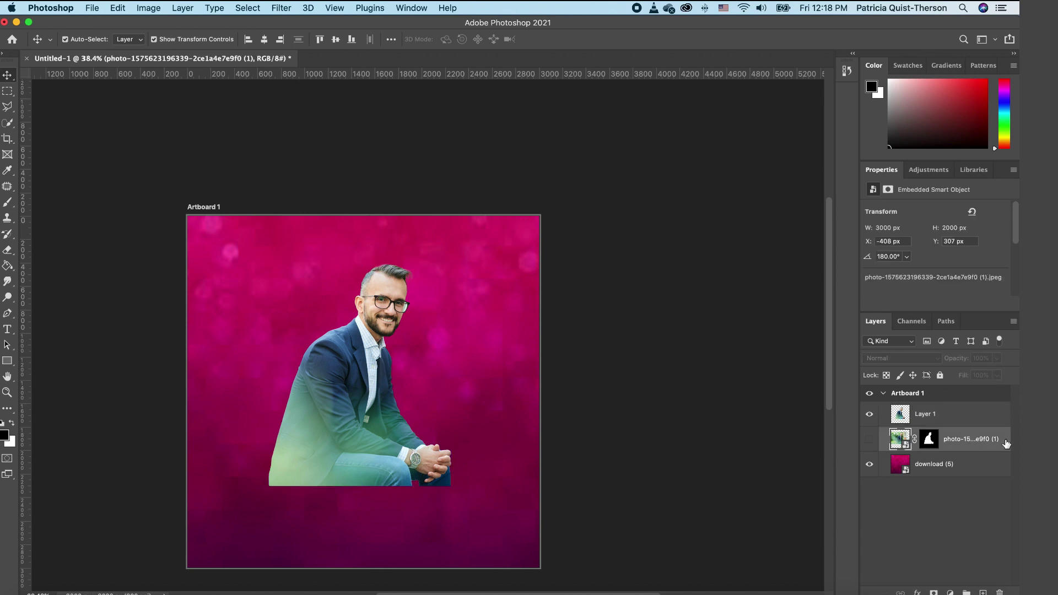
key(Delete)
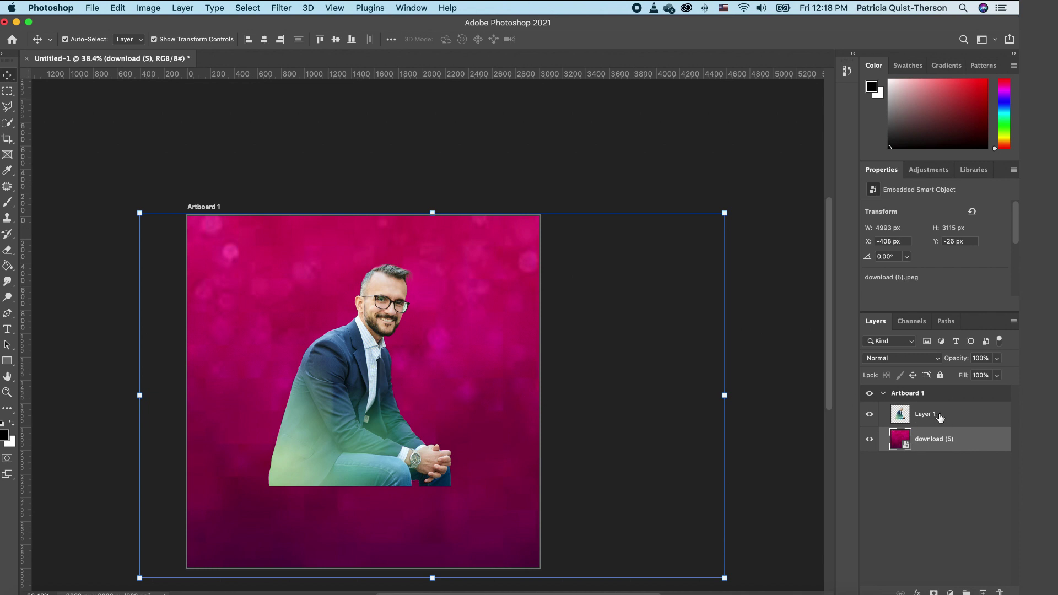
click(344, 365)
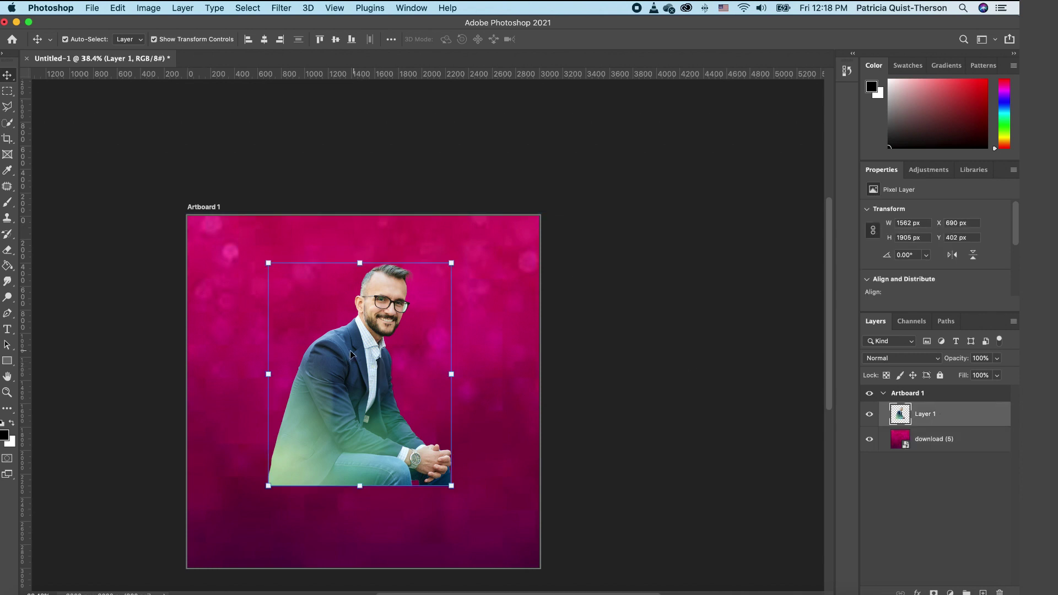
click(935, 593)
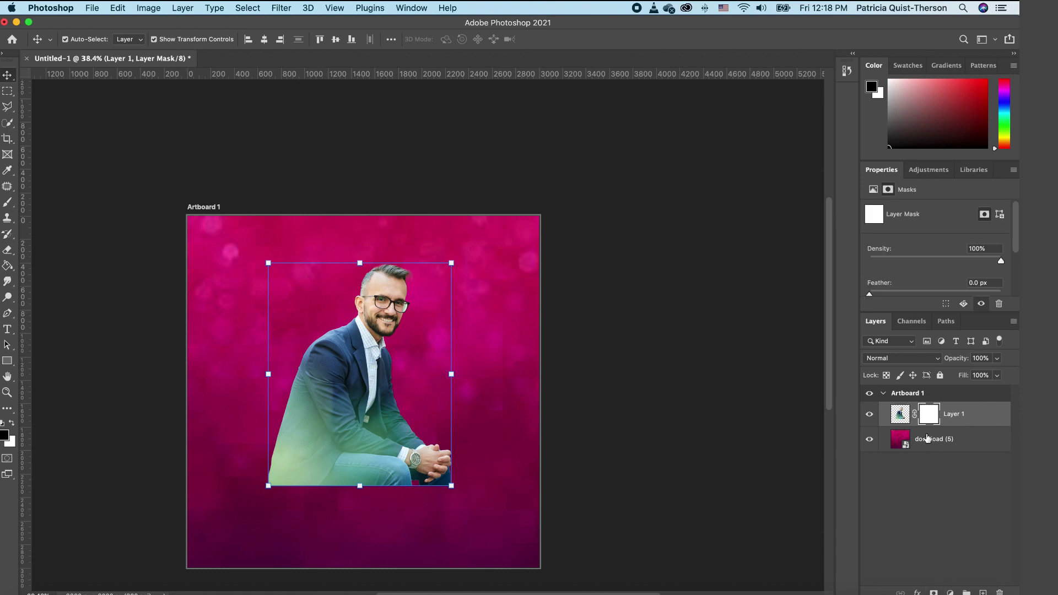
Step: Choose a Soft Round brush at 0% hardness and paint Layer 1's mask along the figure's bottom
key(b)
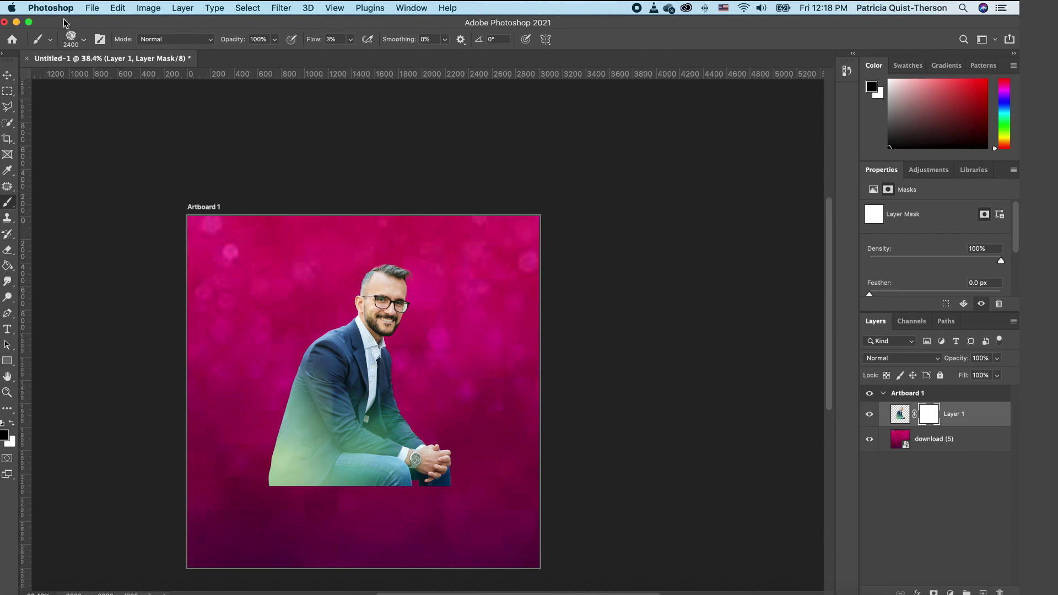
click(85, 41)
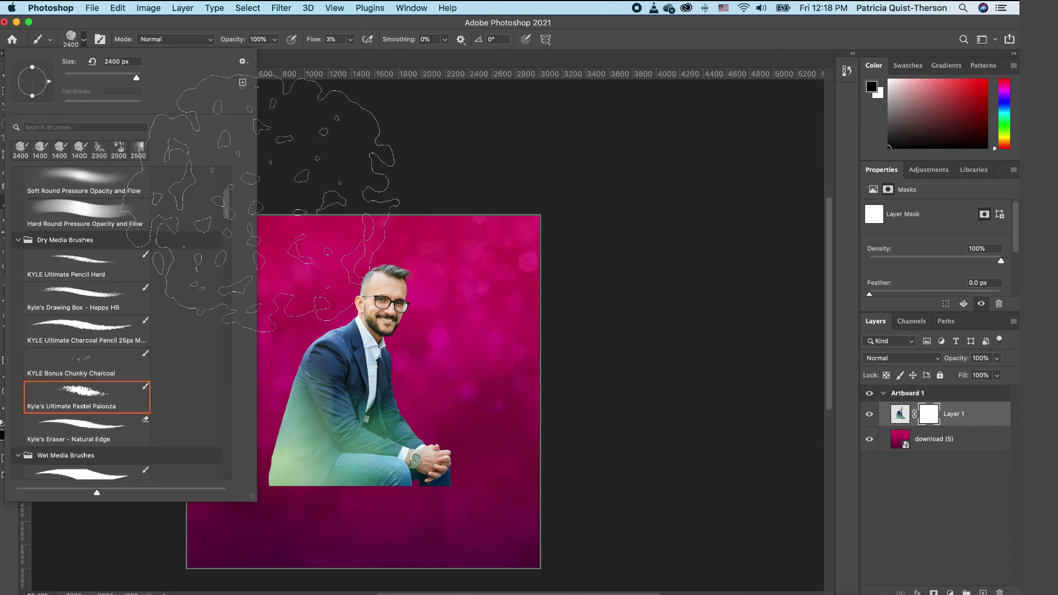
drag(226, 206, 232, 169)
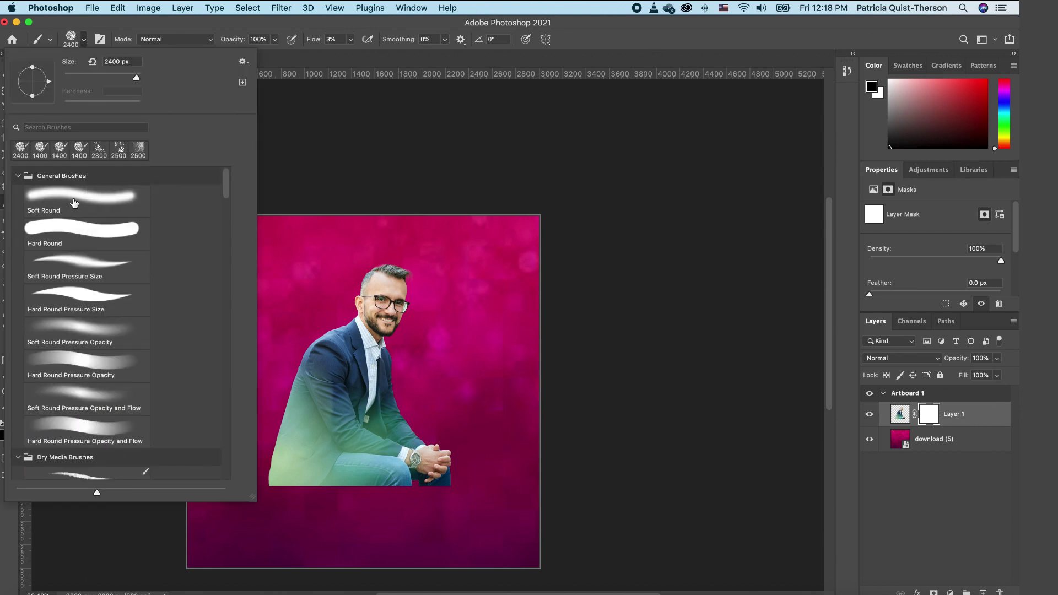
click(75, 203)
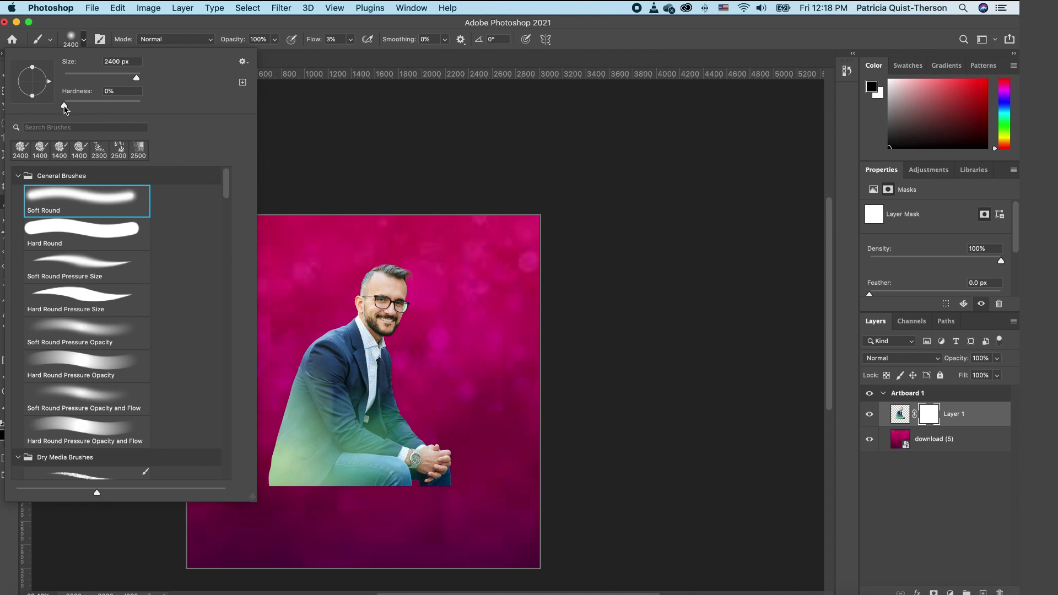
drag(62, 108, 99, 109)
click(685, 279)
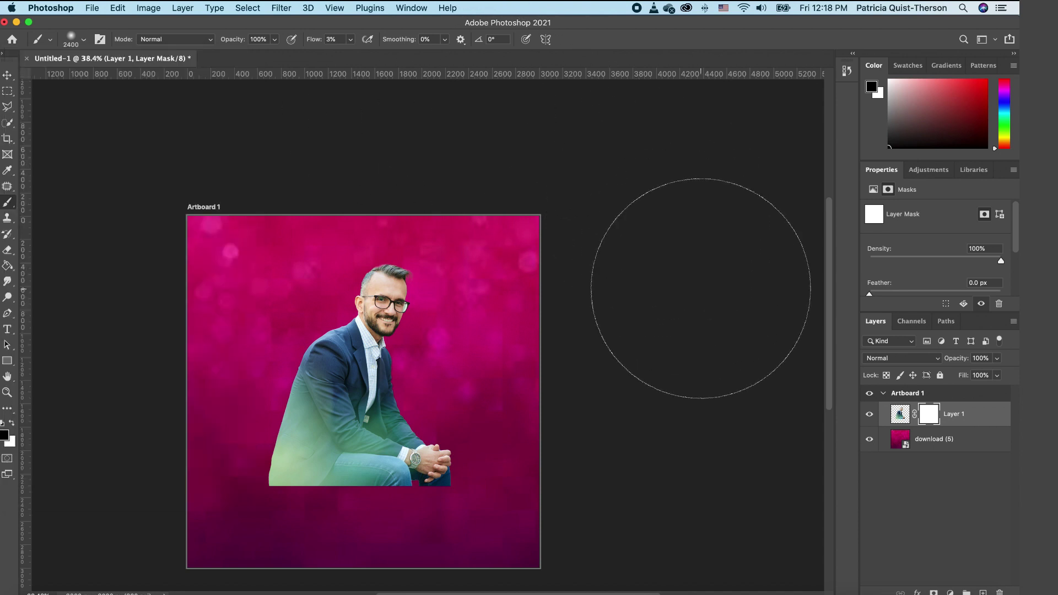
scroll(685, 279, up, 2)
mouse_move(608, 438)
mouse_down()
mouse_move(331, 473)
mouse_move(603, 448)
mouse_move(336, 471)
mouse_move(507, 474)
mouse_move(400, 454)
mouse_up()
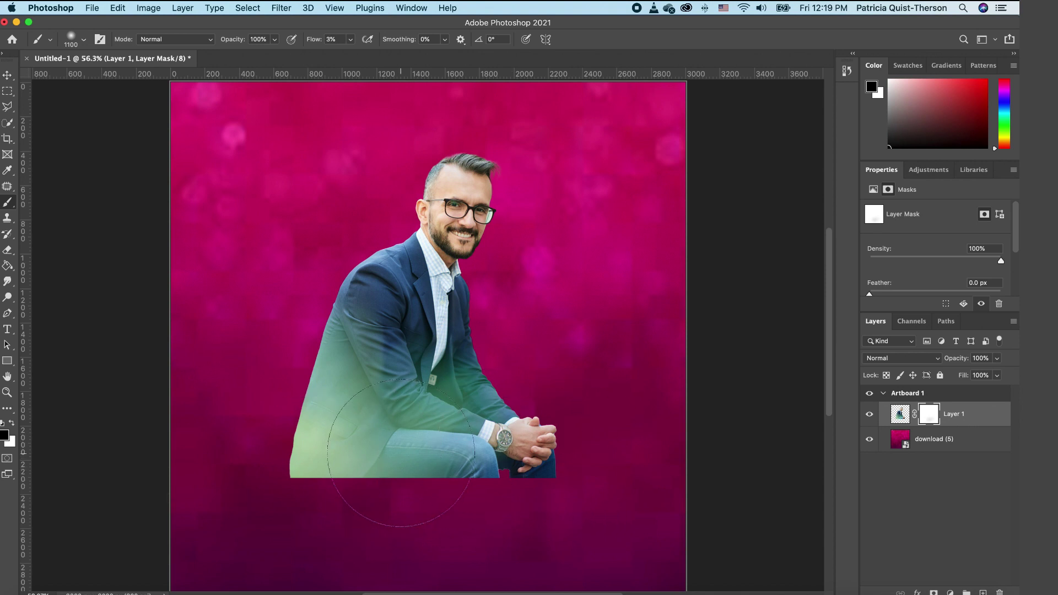
Step: At 100% flow, paint out the hands, watch and lower legs
click(351, 40)
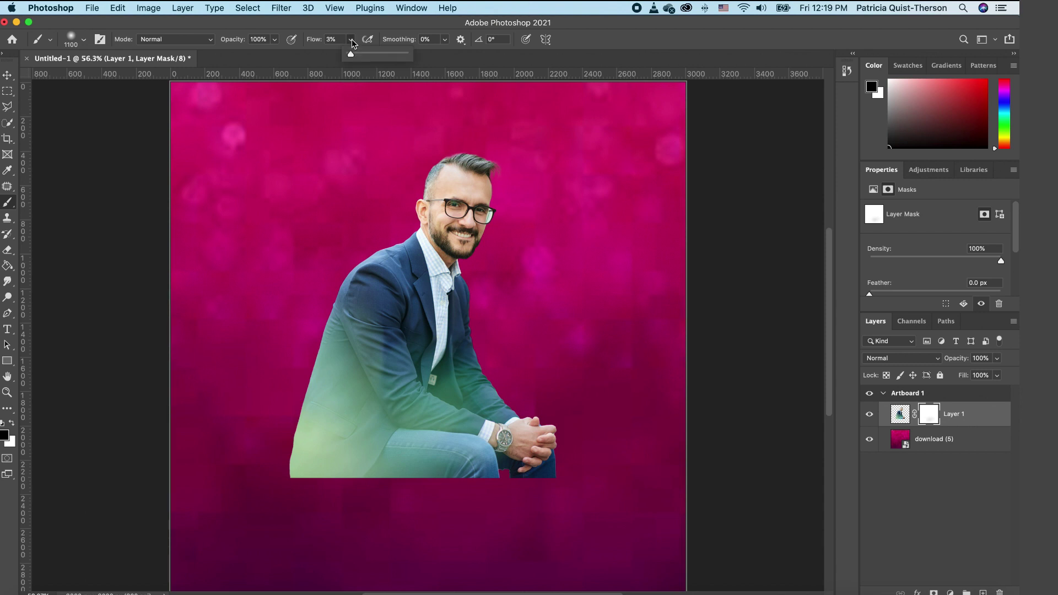
drag(351, 53, 409, 65)
mouse_move(579, 484)
mouse_down()
mouse_move(588, 510)
mouse_move(420, 547)
mouse_move(476, 513)
mouse_move(255, 518)
mouse_move(571, 489)
mouse_move(633, 427)
mouse_move(263, 449)
mouse_move(328, 482)
mouse_move(333, 495)
mouse_move(408, 475)
mouse_move(435, 480)
mouse_move(298, 466)
mouse_move(248, 437)
mouse_move(510, 475)
mouse_move(459, 477)
mouse_move(531, 448)
mouse_move(487, 448)
mouse_move(513, 442)
mouse_up()
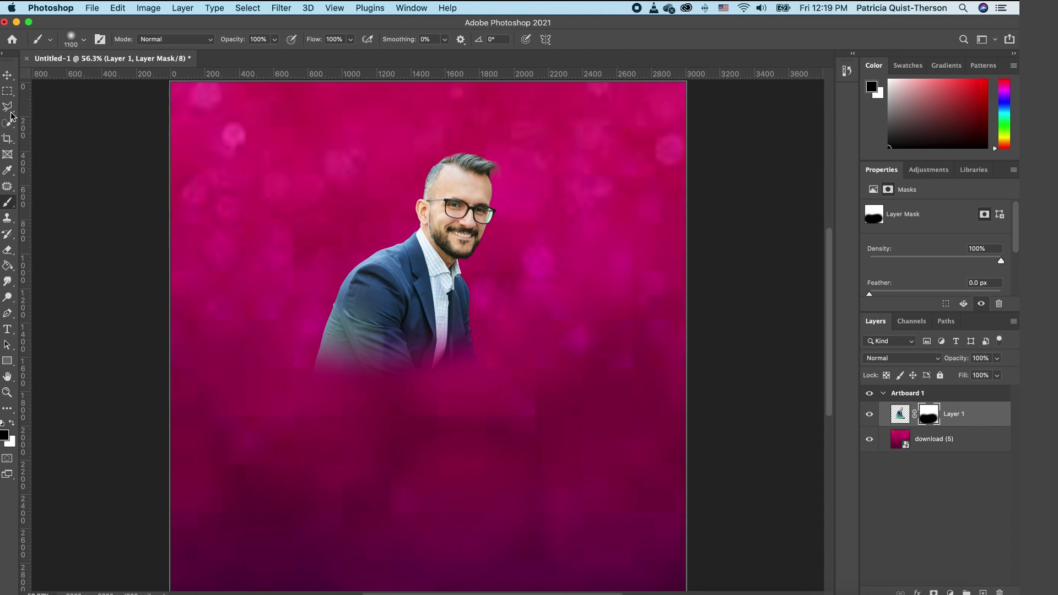
click(6, 81)
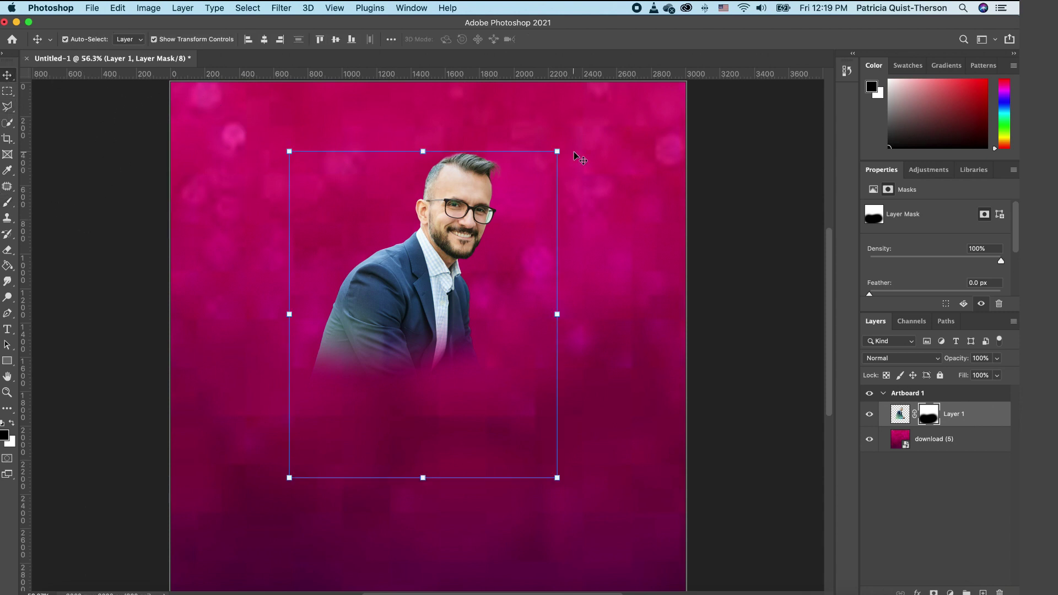
Step: Enlarge the Layer 1 portrait and shift it slightly down
drag(557, 148, 597, 102)
drag(499, 206, 496, 229)
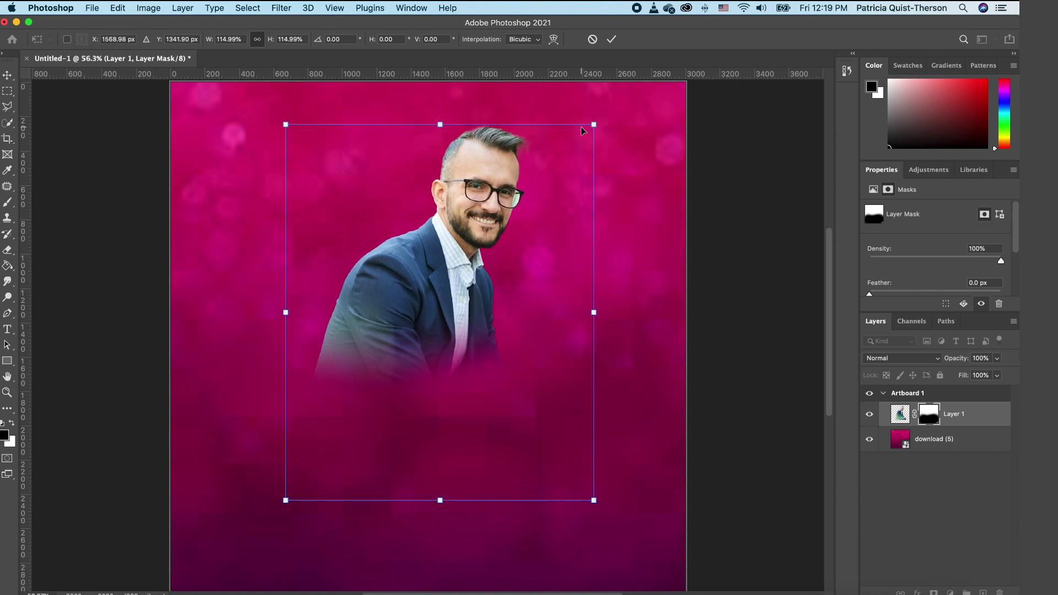
drag(598, 122, 613, 104)
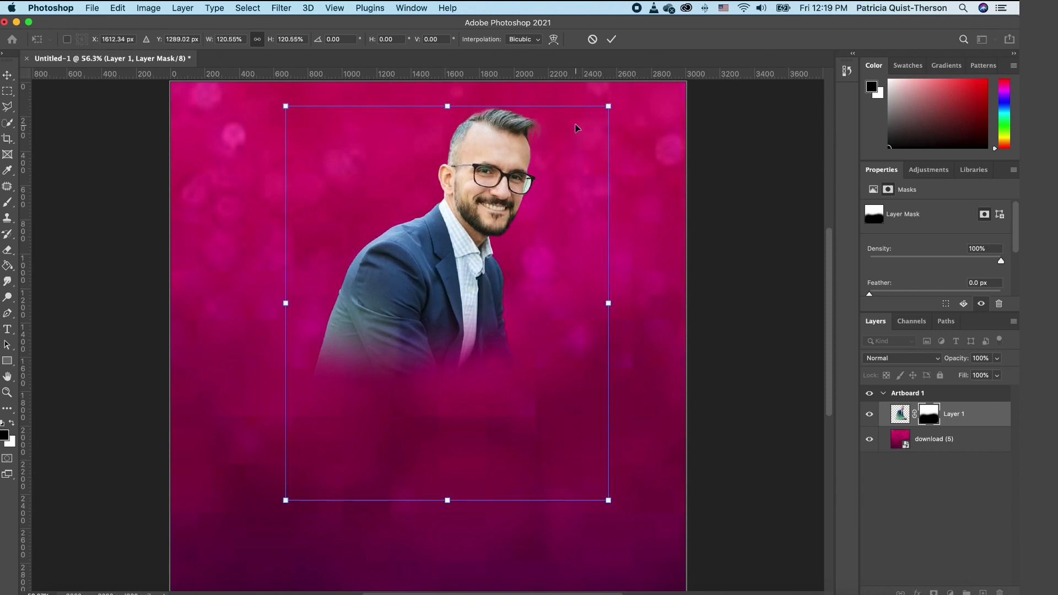
key(Return)
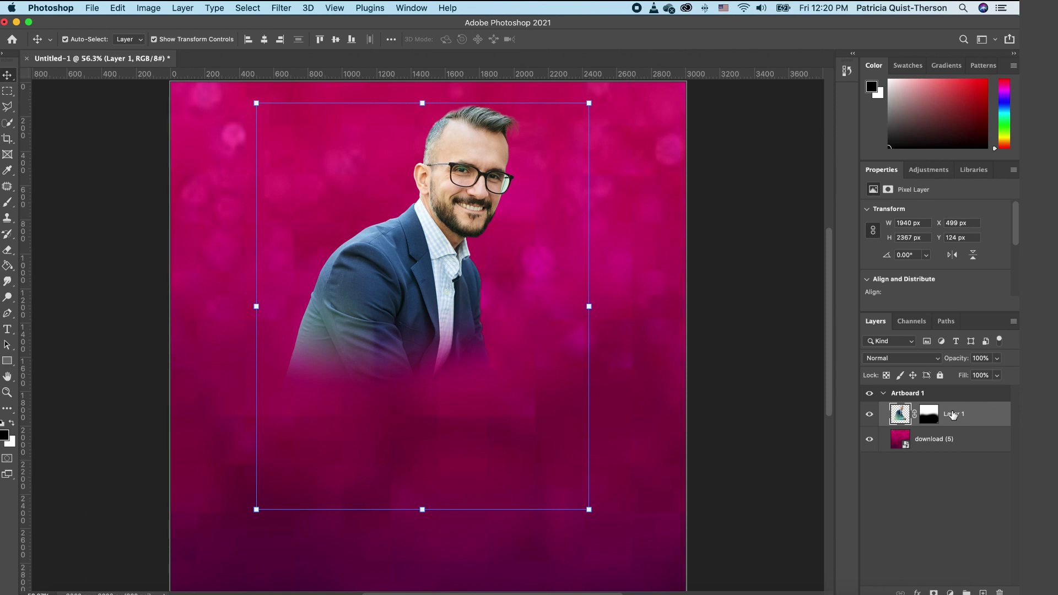
Step: Duplicate the portrait, move the copy right, and shrink and reposition the left one
key(super+j)
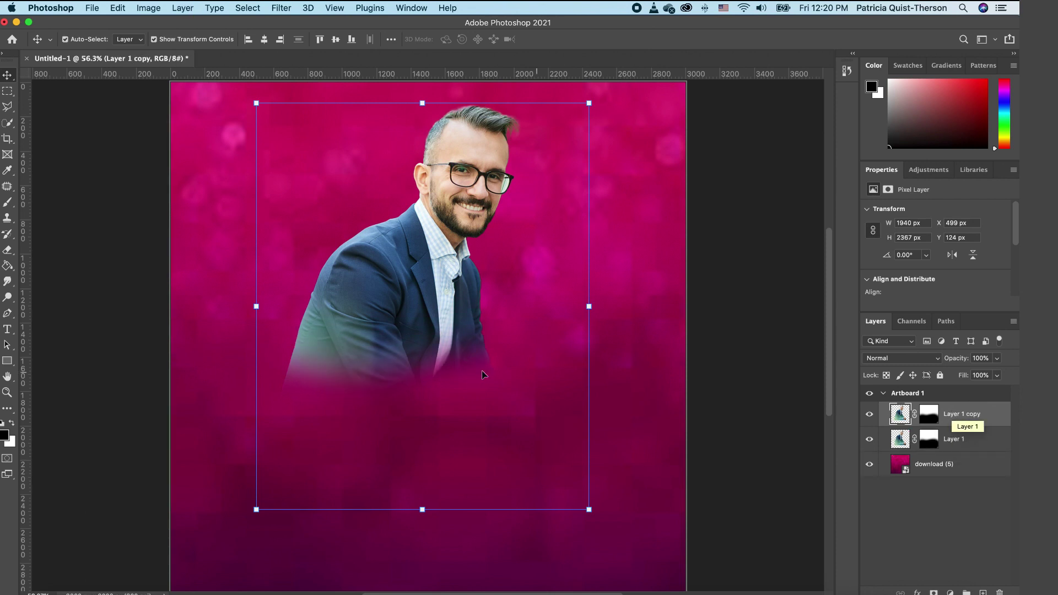
drag(395, 306, 513, 307)
click(378, 303)
drag(377, 289, 343, 290)
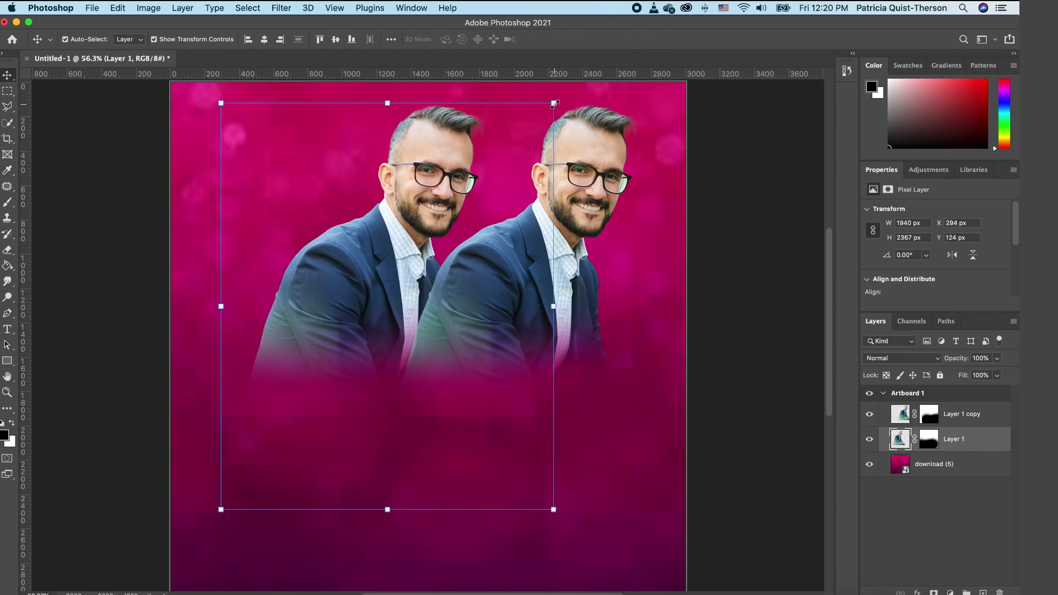
drag(554, 104, 524, 134)
drag(362, 289, 377, 274)
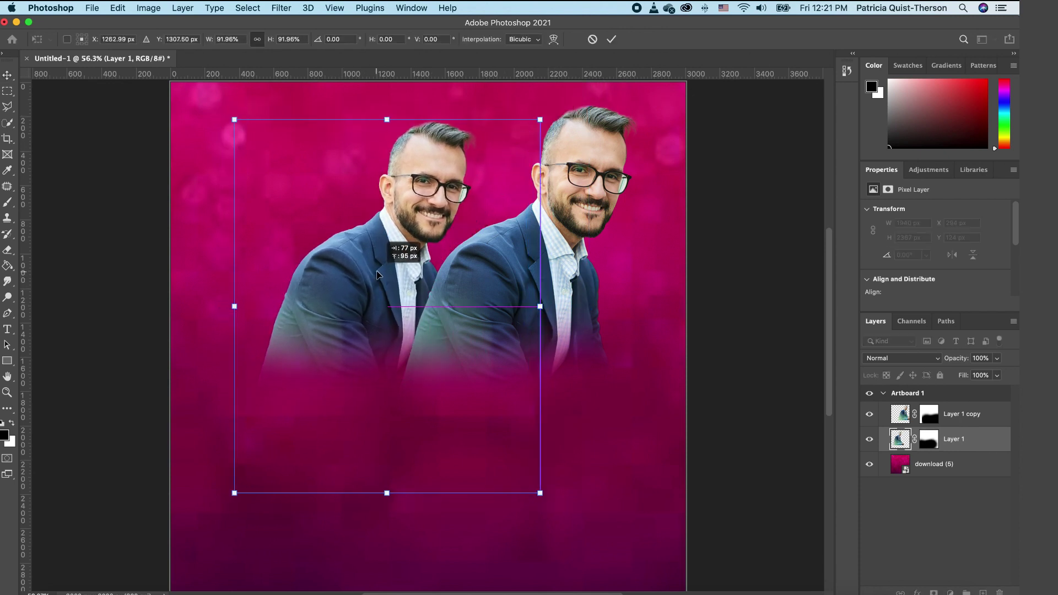
Step: Scale the right copy to about 136% then 95%, stacking Layer 1 copy below Layer 1
click(962, 414)
drag(709, 508, 529, 263)
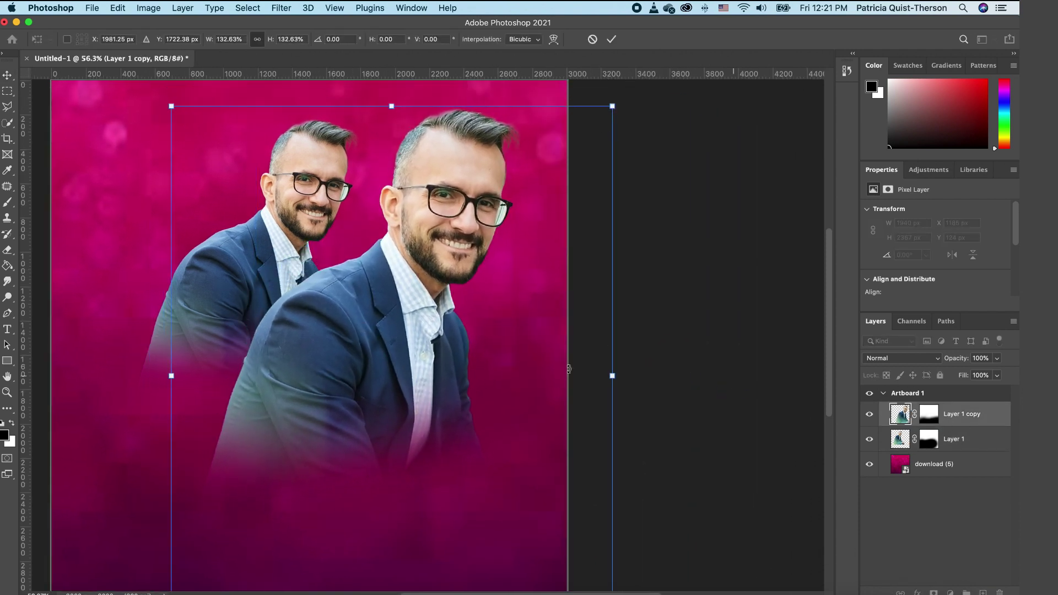
key(Return)
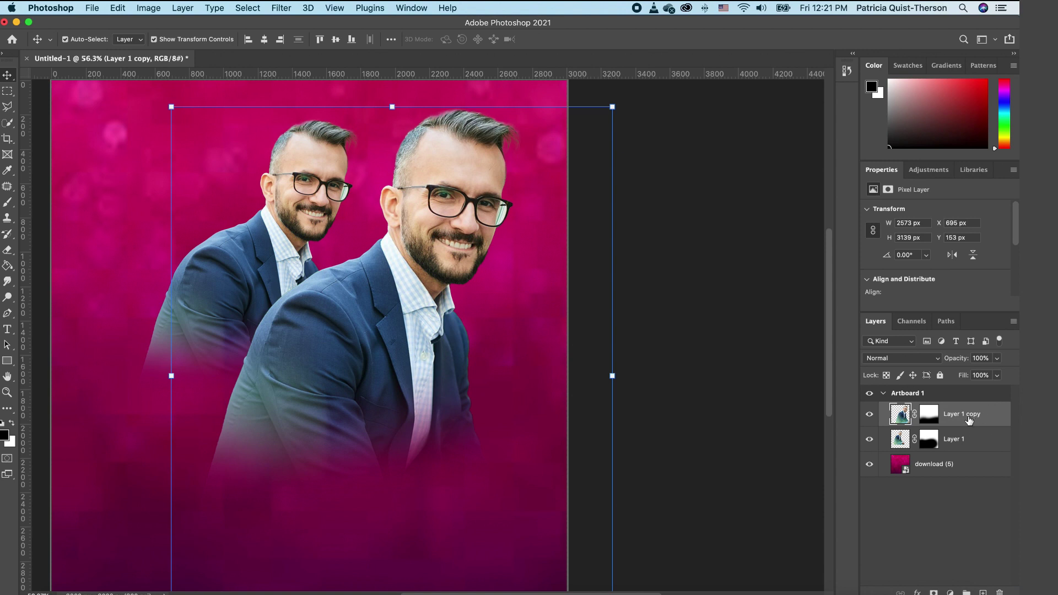
drag(974, 417, 974, 451)
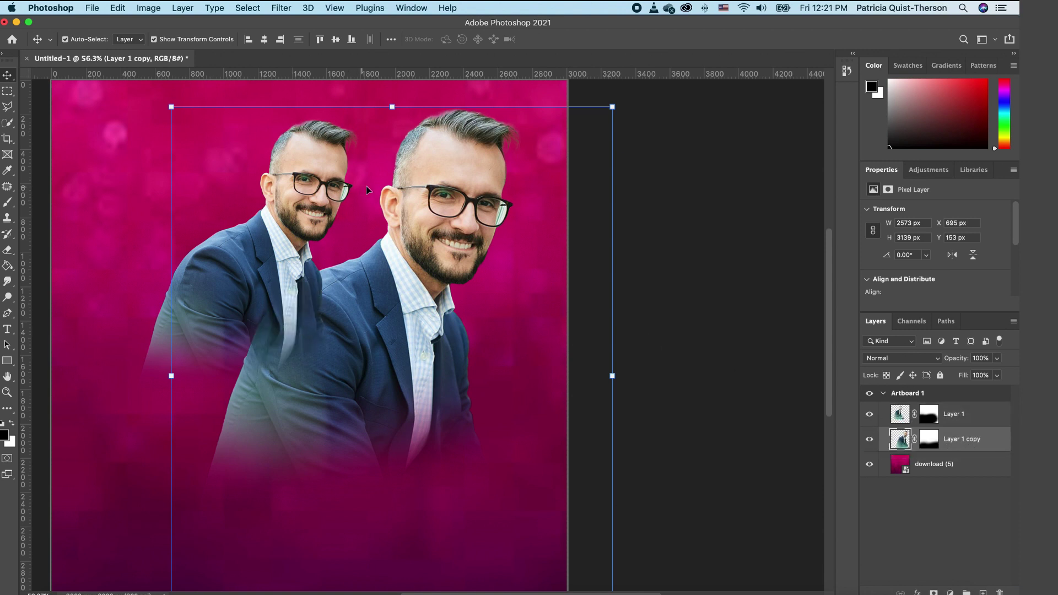
drag(612, 106, 586, 133)
drag(410, 275, 441, 229)
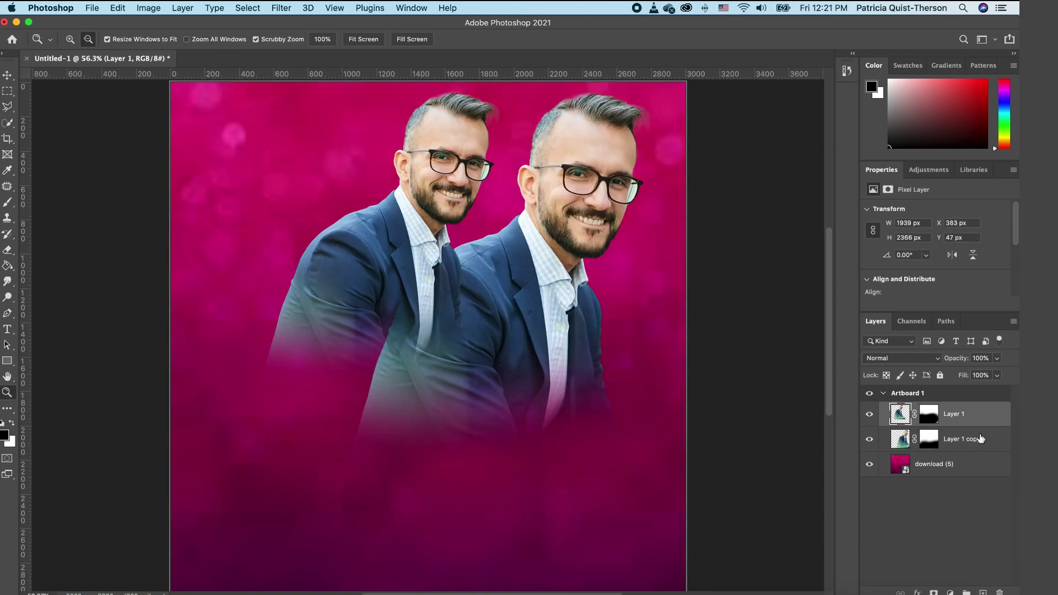
Step: Add a Black & White adjustment above Layer 1 copy and open the Valentine Sunday Flyer folder
click(964, 440)
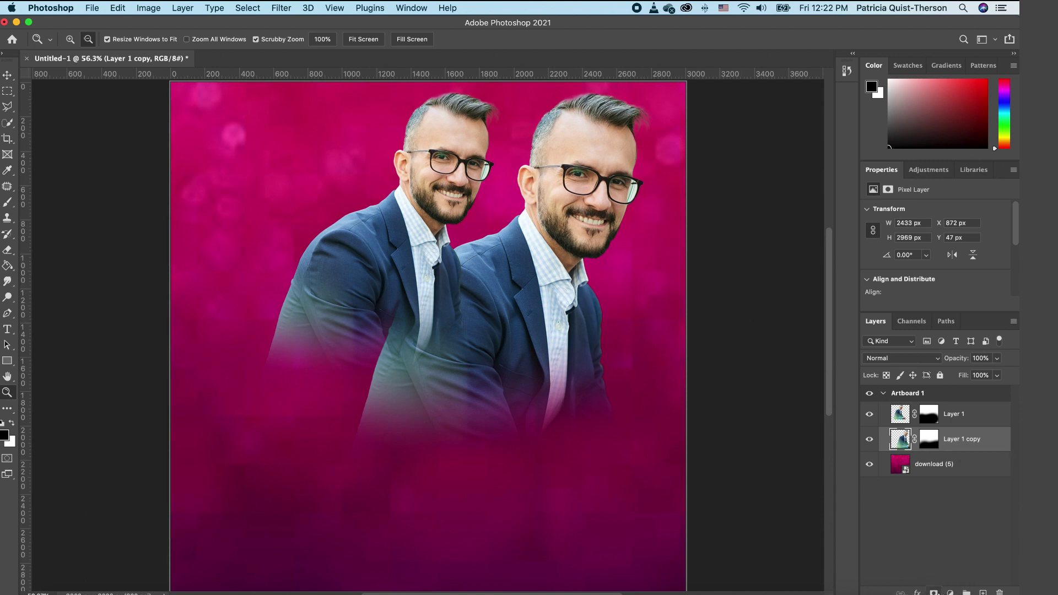
click(951, 593)
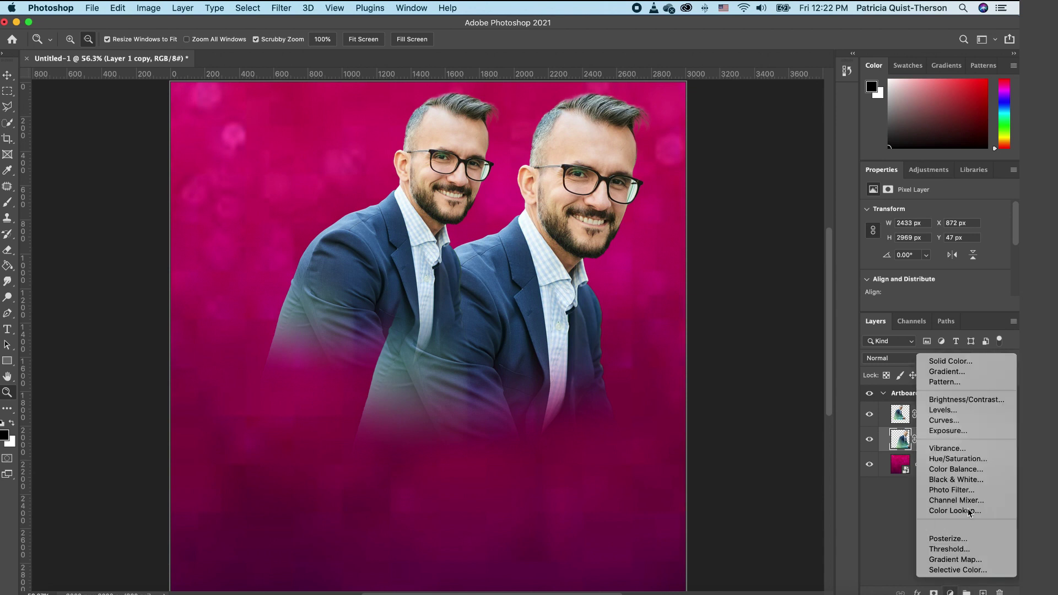
click(970, 479)
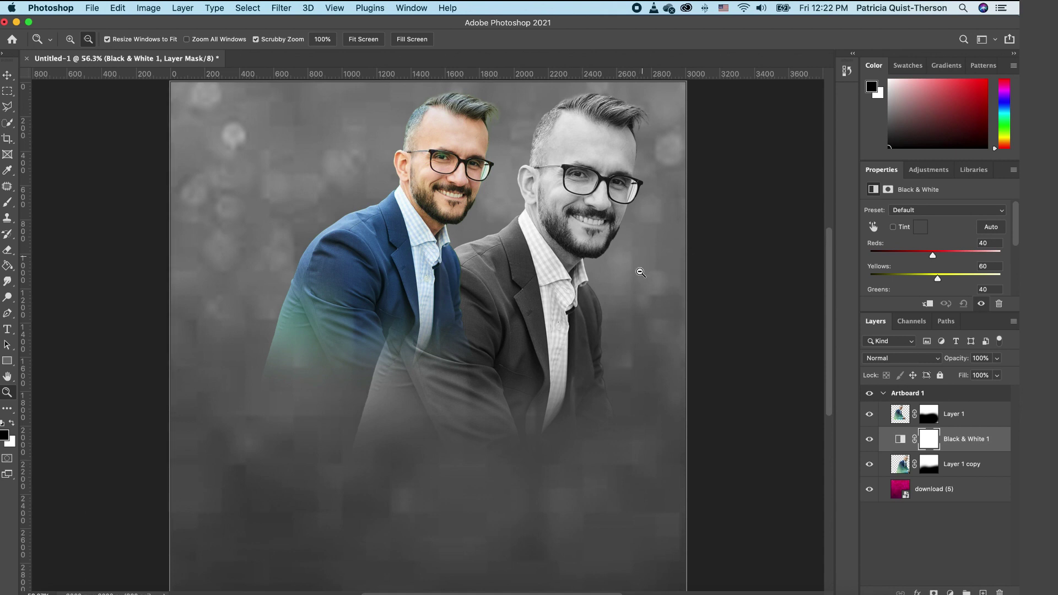
click(64, 588)
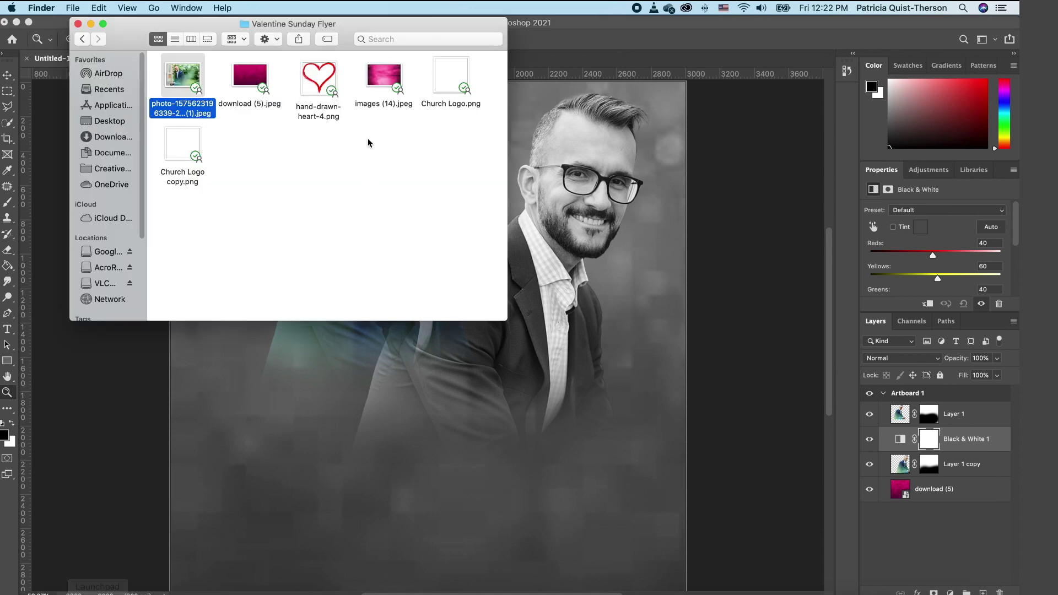
Step: Place hand-drawn-heart-4.png on the canvas and commit it
drag(312, 82, 394, 416)
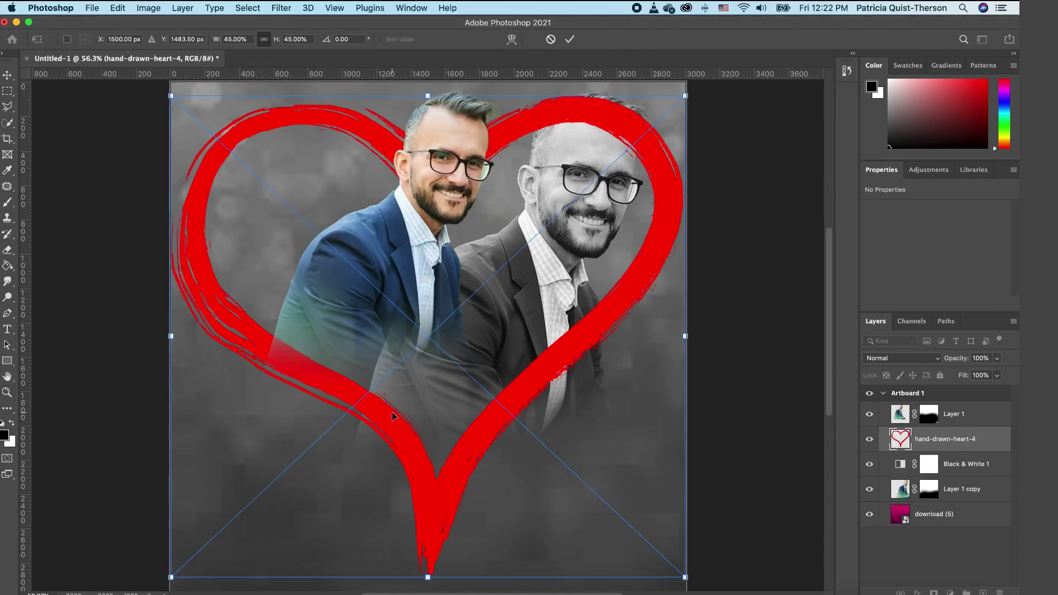
drag(665, 200, 666, 201)
key(Return)
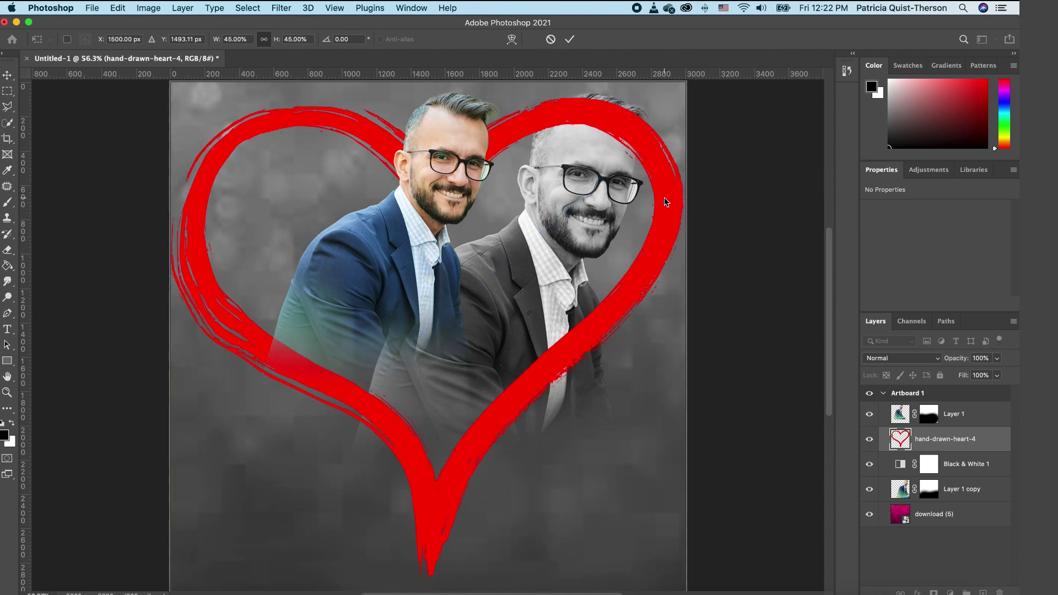
key(z)
alt+click(663, 182)
alt+click(659, 173)
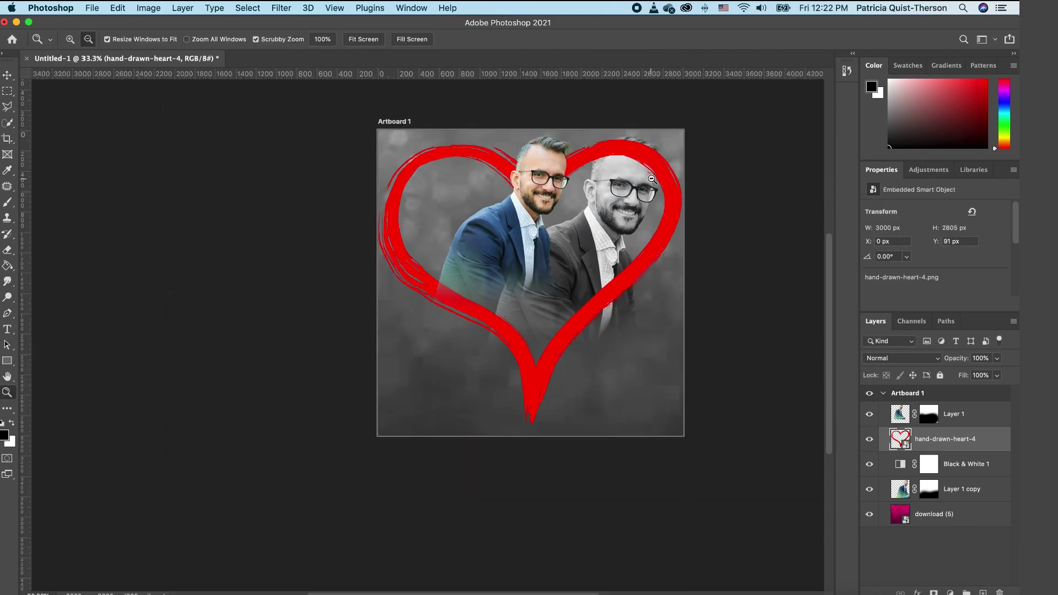
scroll(652, 180, up, 2)
scroll(652, 180, up, 2)
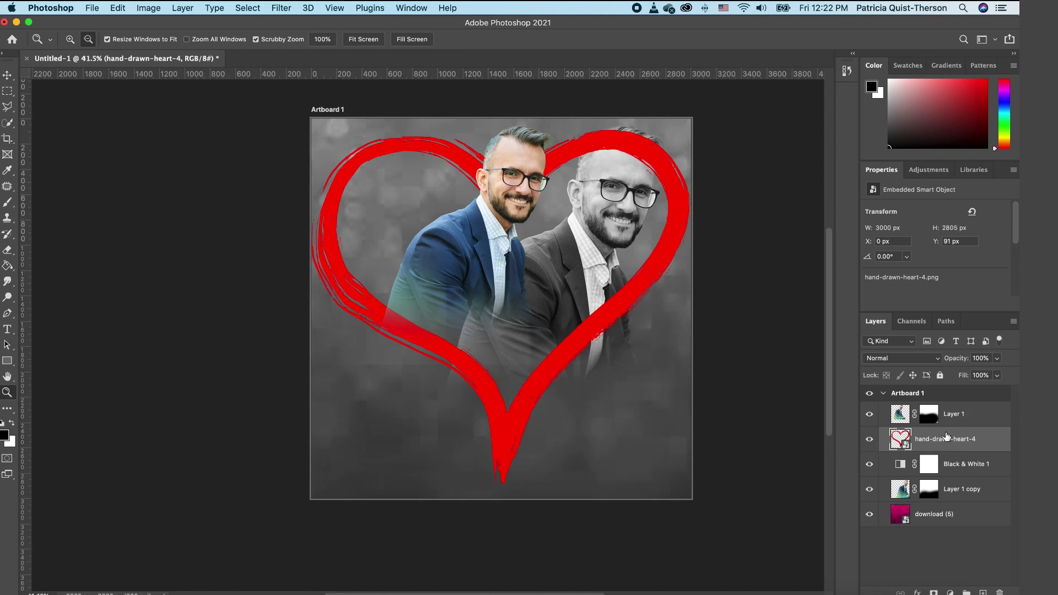
Step: Move the heart layer behind both portraits and lower its opacity to 83%
drag(947, 437, 949, 501)
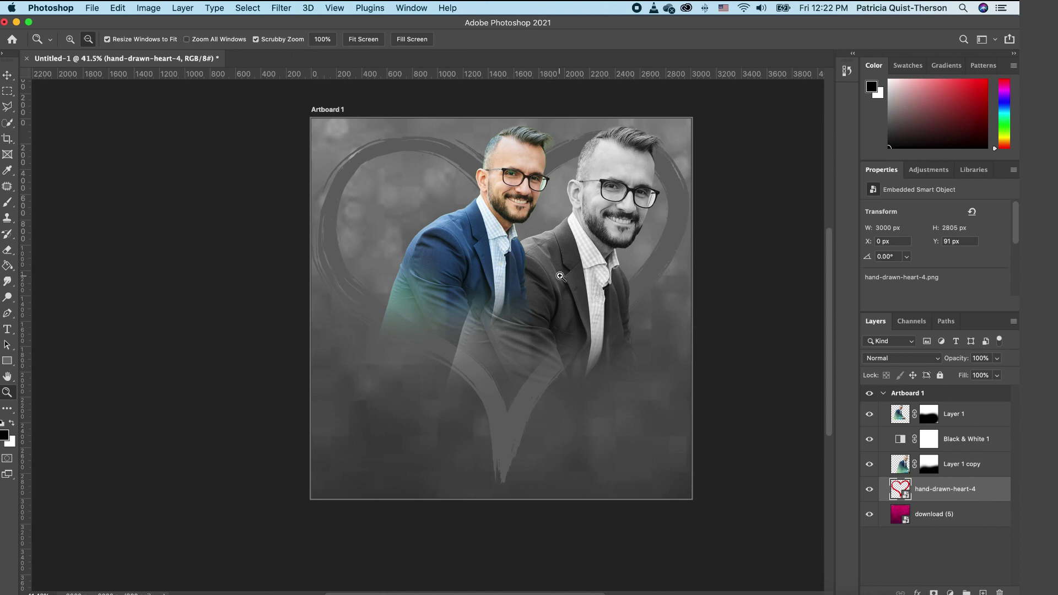
drag(562, 276, 790, 270)
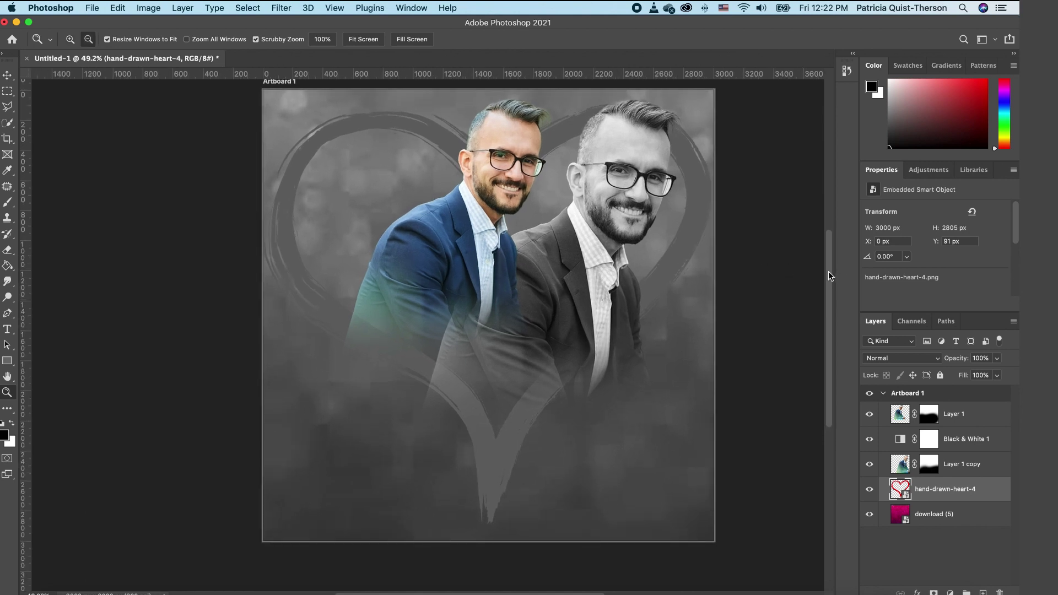
scroll(829, 272, up, 3)
scroll(832, 267, down, 2)
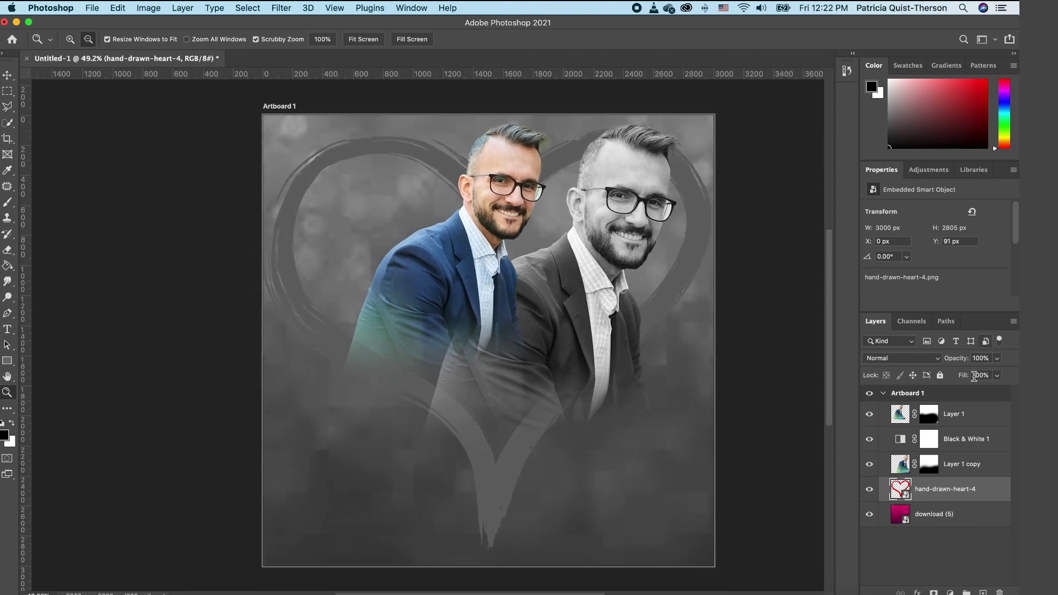
click(998, 359)
drag(999, 373, 982, 372)
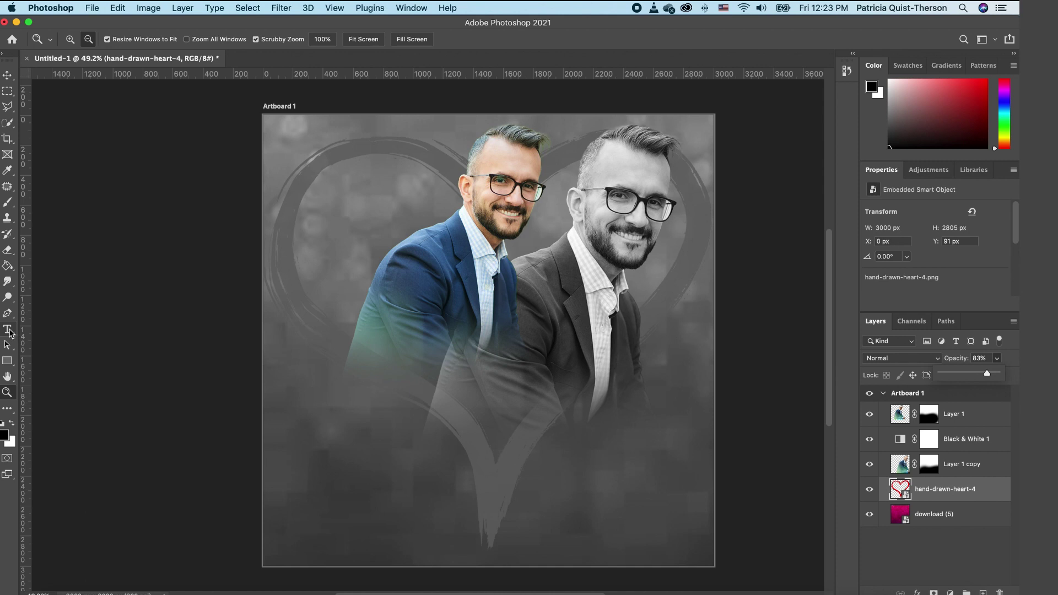
Step: Add a white BadaBoom BB text layer on the artboard
click(8, 330)
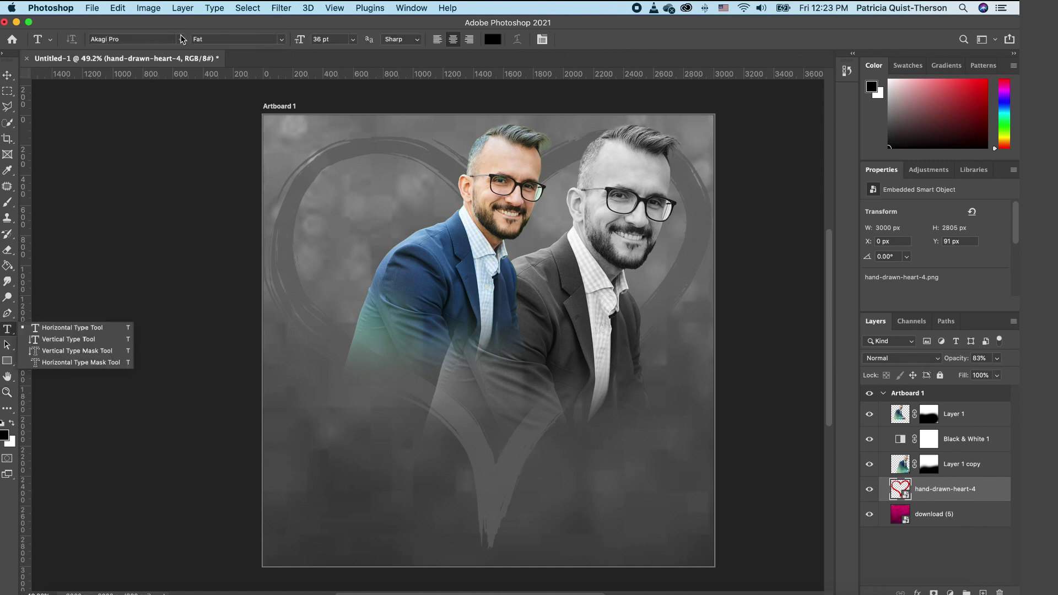
click(180, 40)
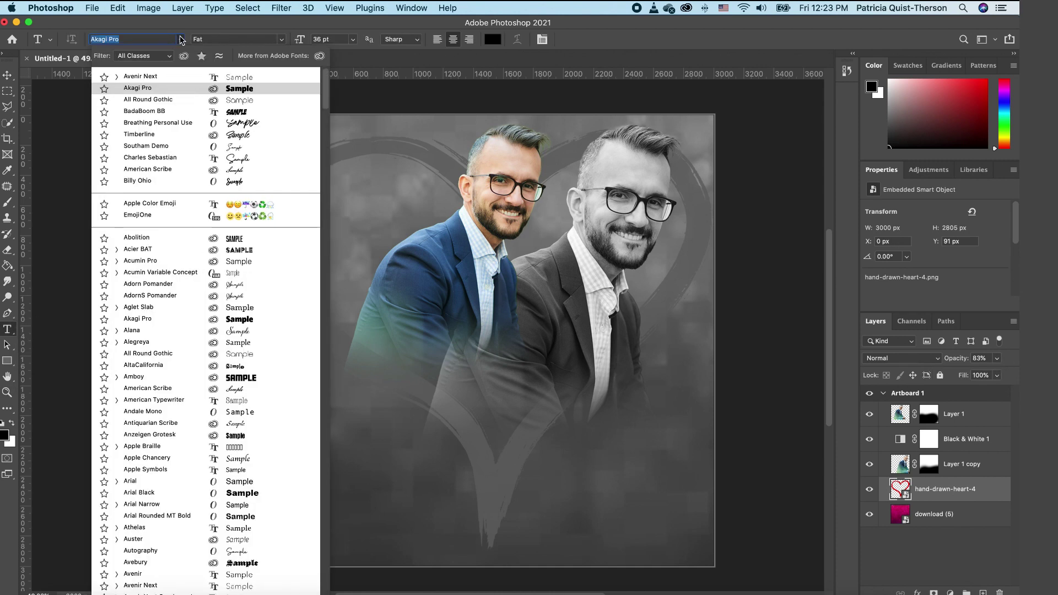
click(236, 112)
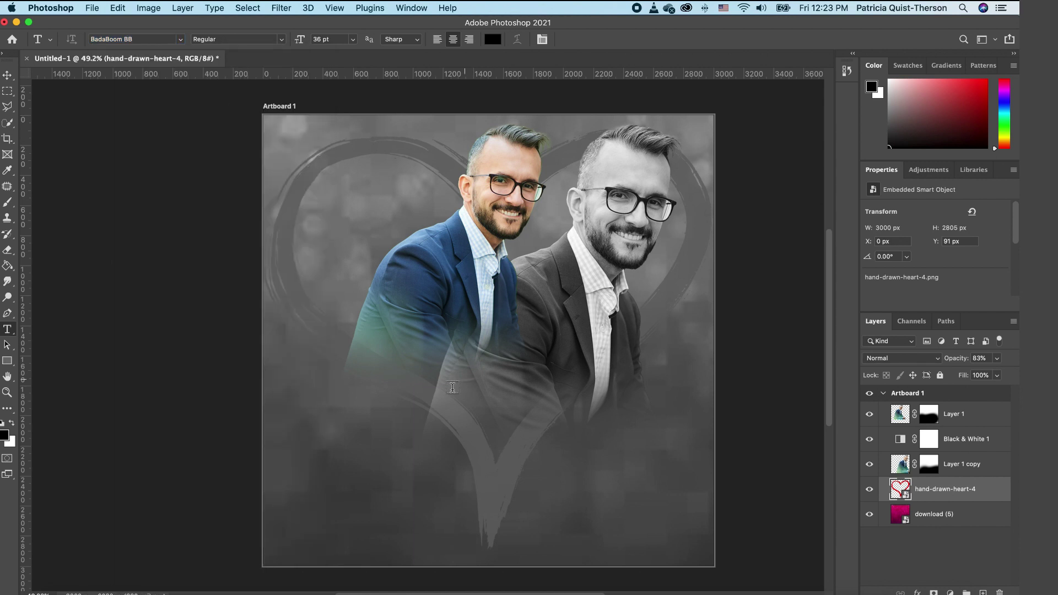
click(444, 324)
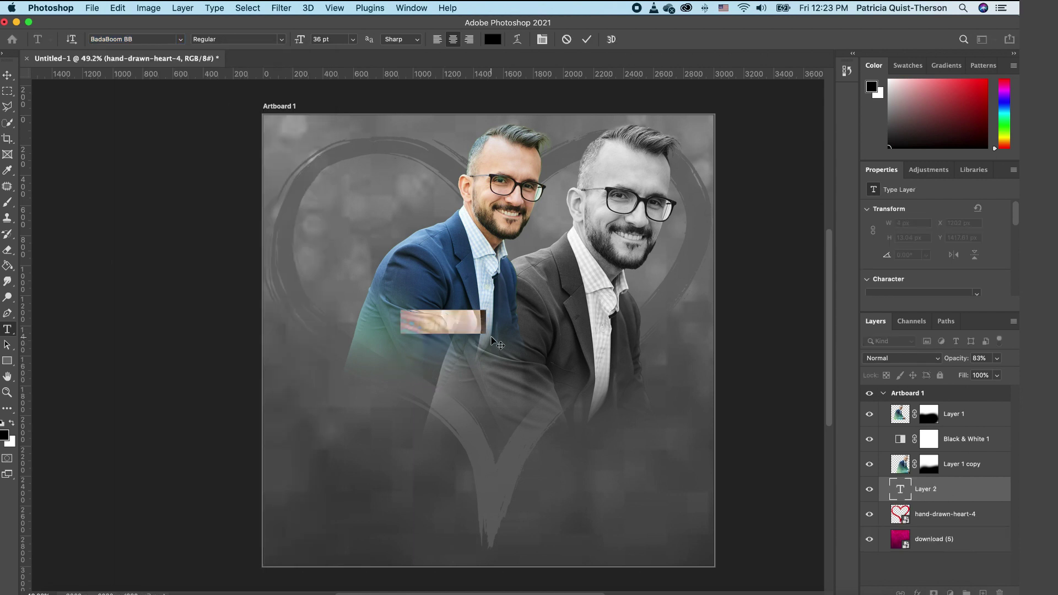
click(12, 424)
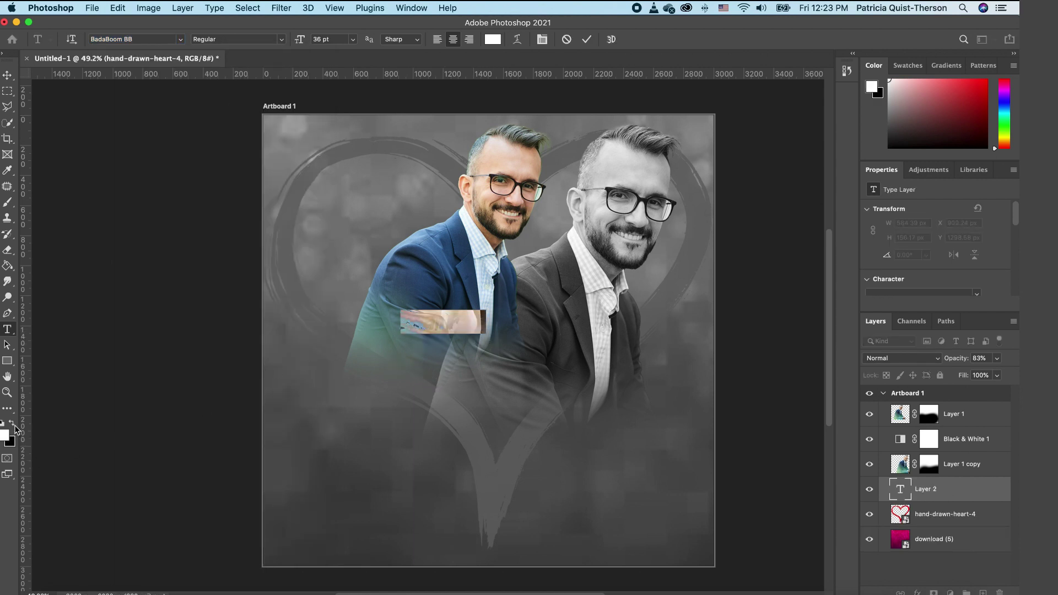
text(Love)
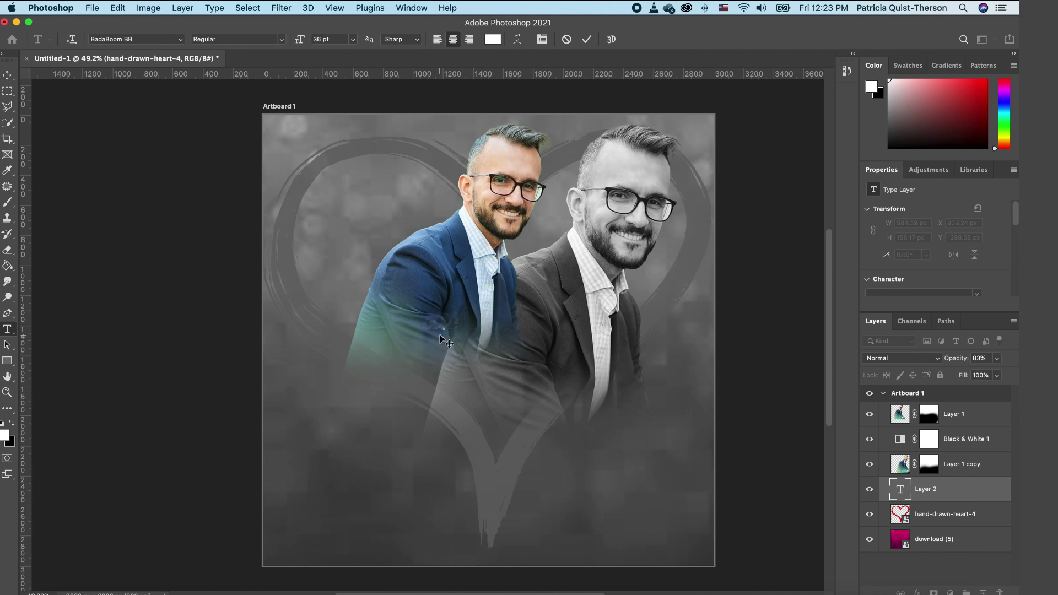
click(8, 74)
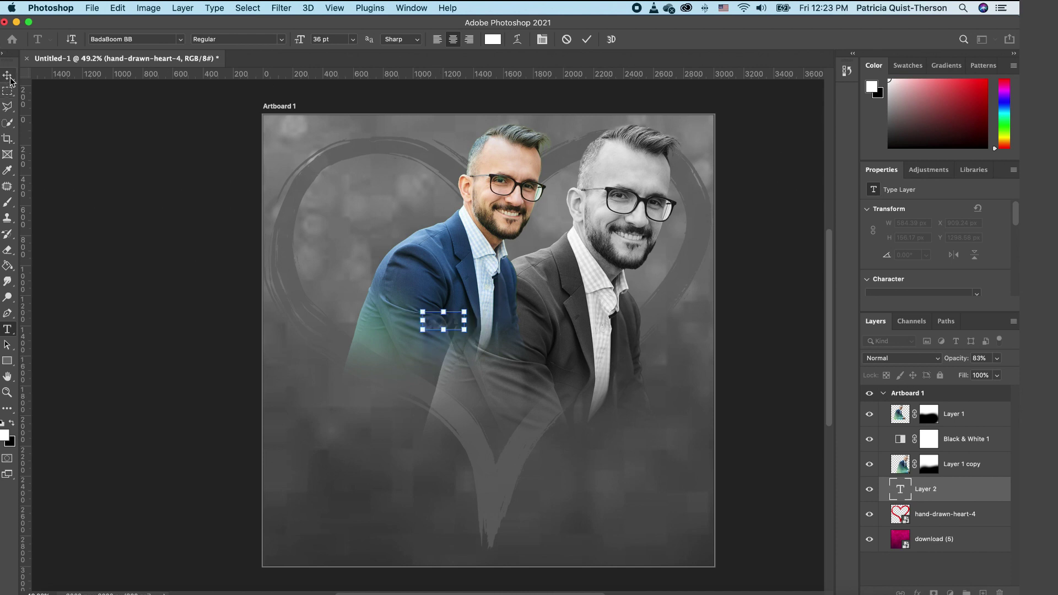
Step: Enlarge the GOD'S text to about 110%, move its layer to the top, and centre it across both chests
drag(465, 312, 714, 248)
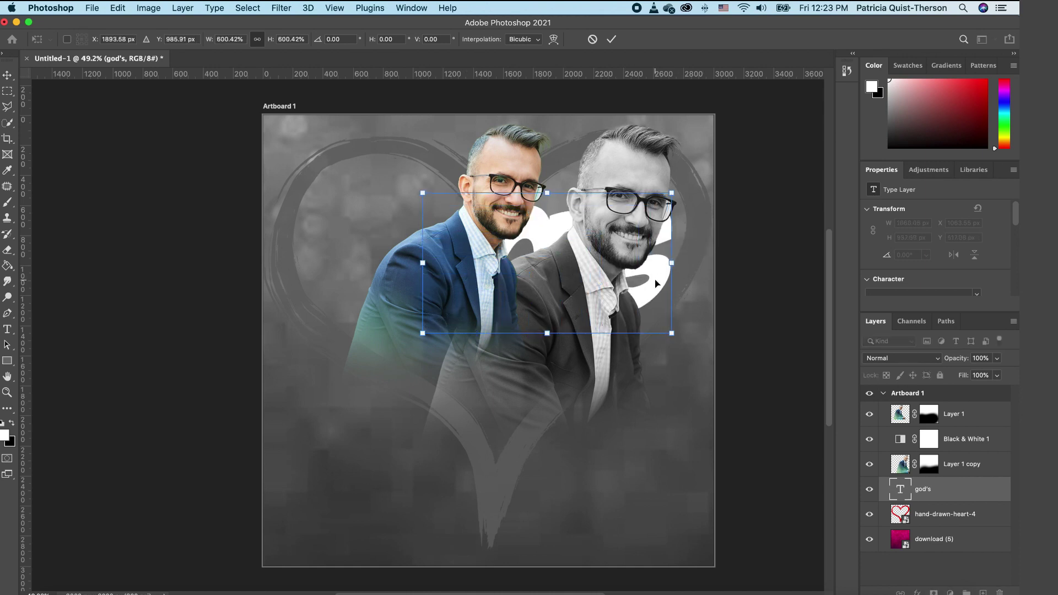
click(777, 337)
drag(947, 492, 987, 398)
drag(634, 273, 608, 343)
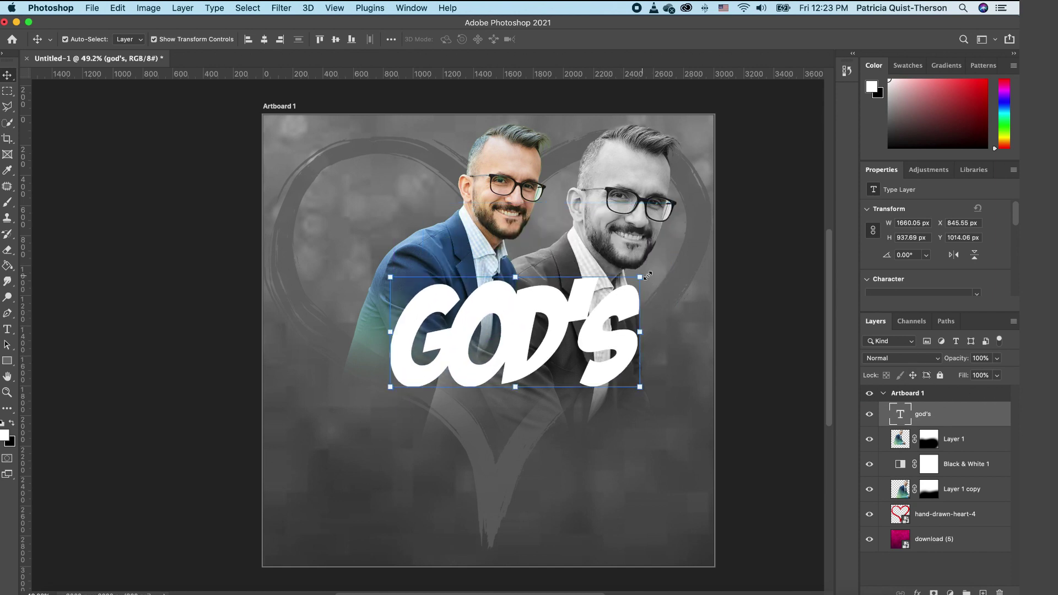
click(649, 276)
drag(643, 270, 668, 249)
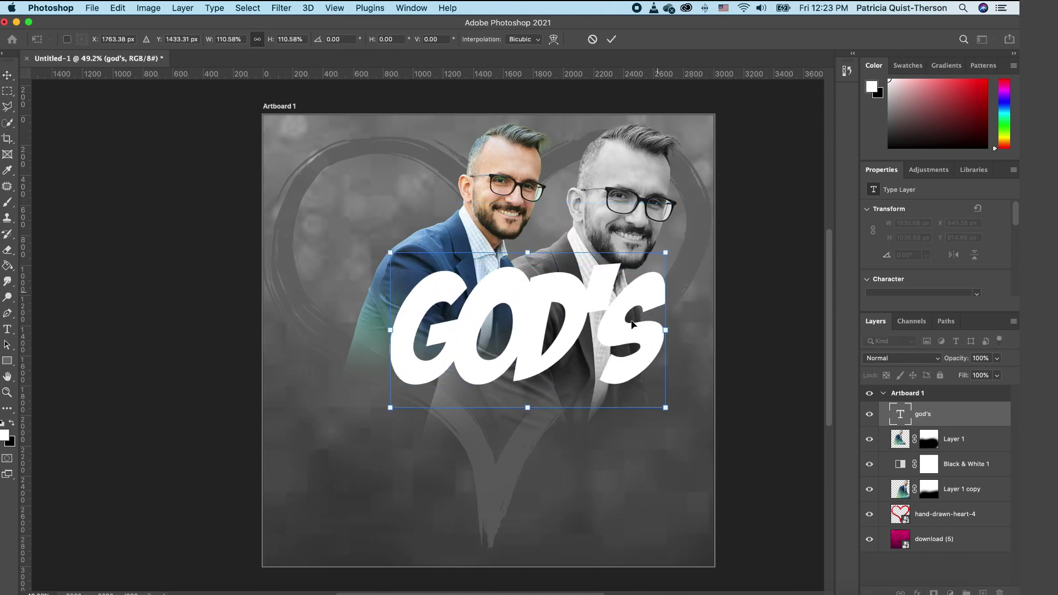
drag(634, 326, 607, 320)
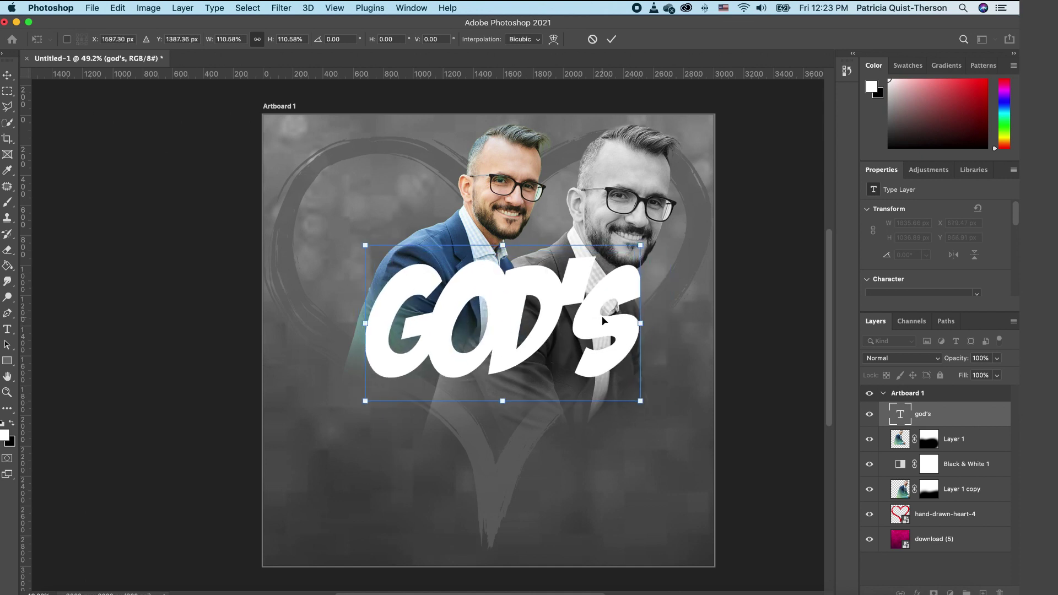
key(Return)
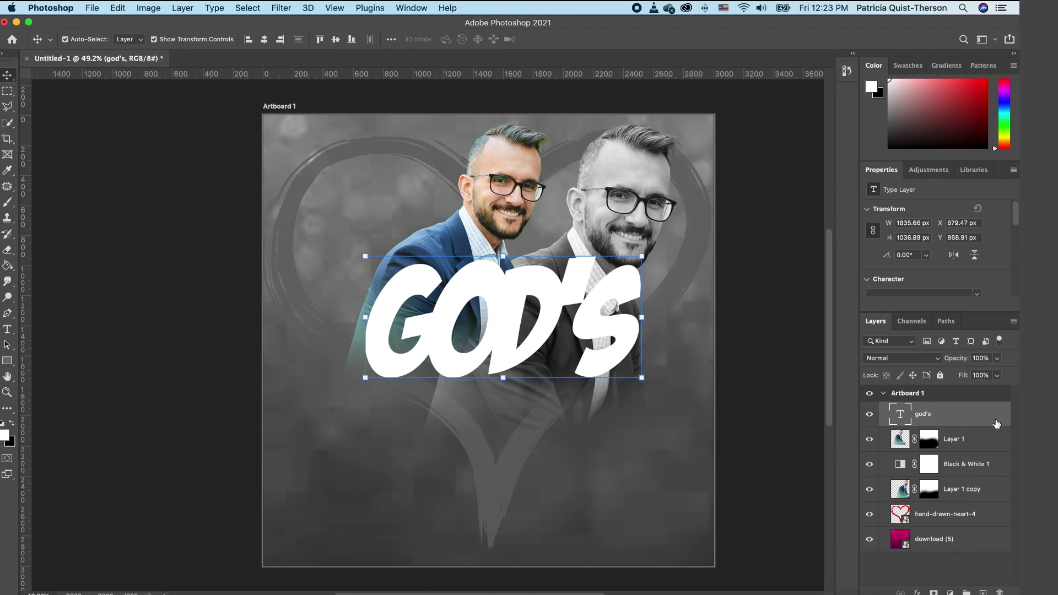
Step: Give the god's layer a near-black drop shadow with about 19 px distance
double_click(1003, 420)
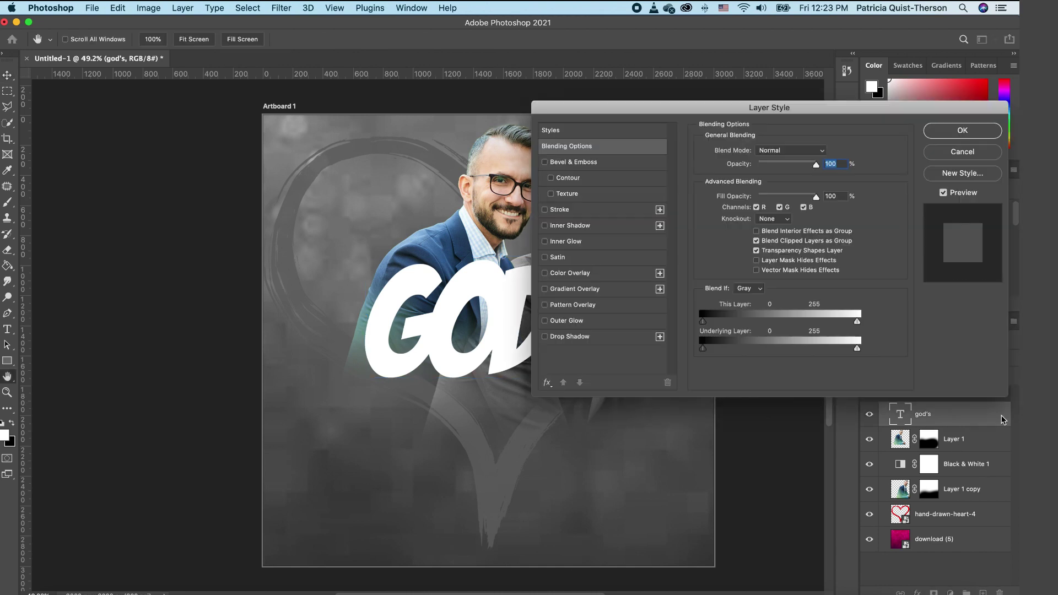
click(546, 336)
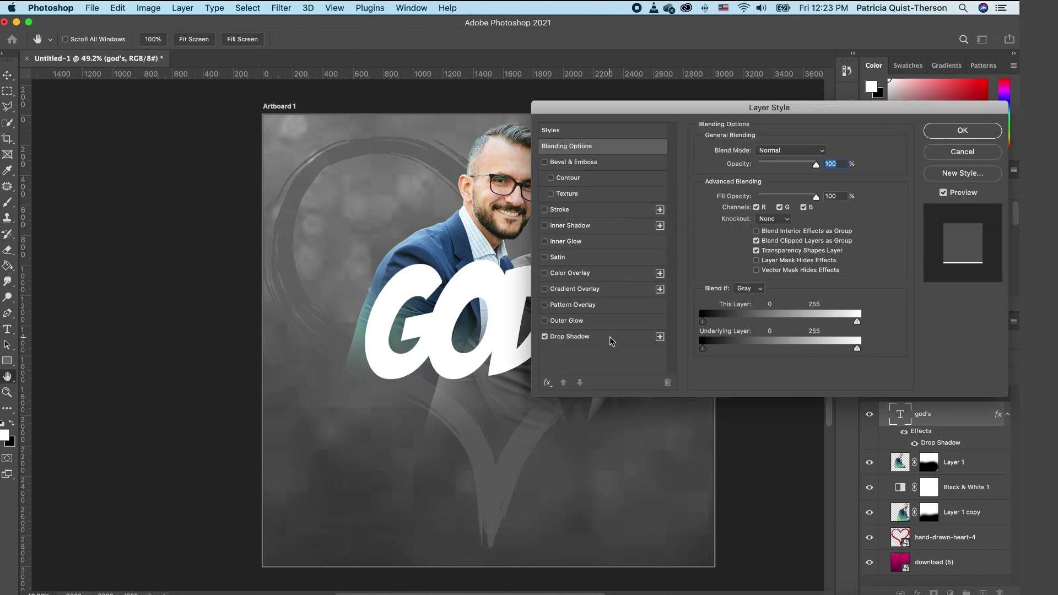
click(612, 339)
click(824, 152)
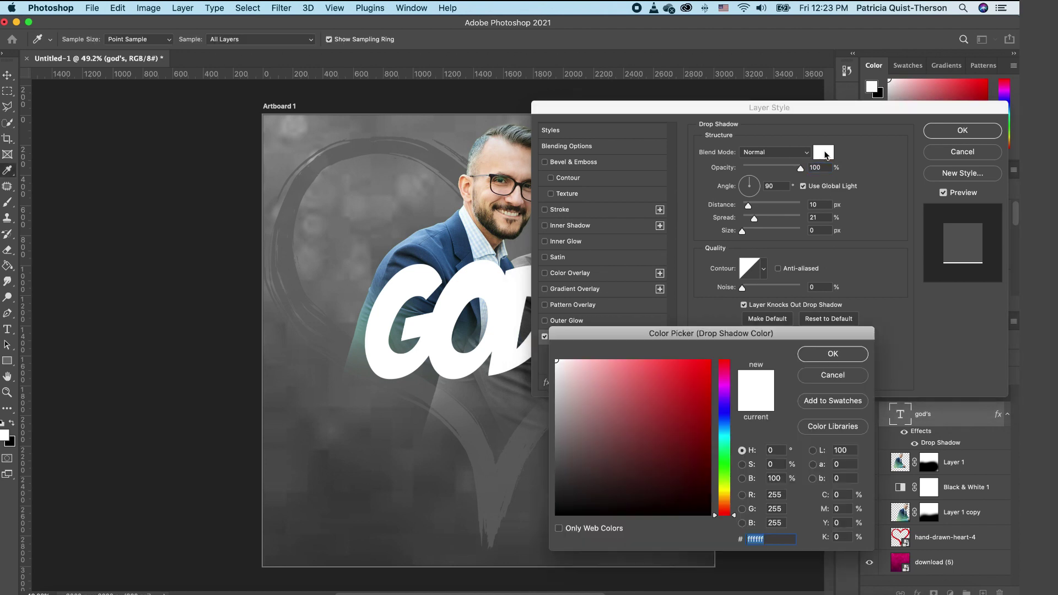
drag(617, 433, 564, 513)
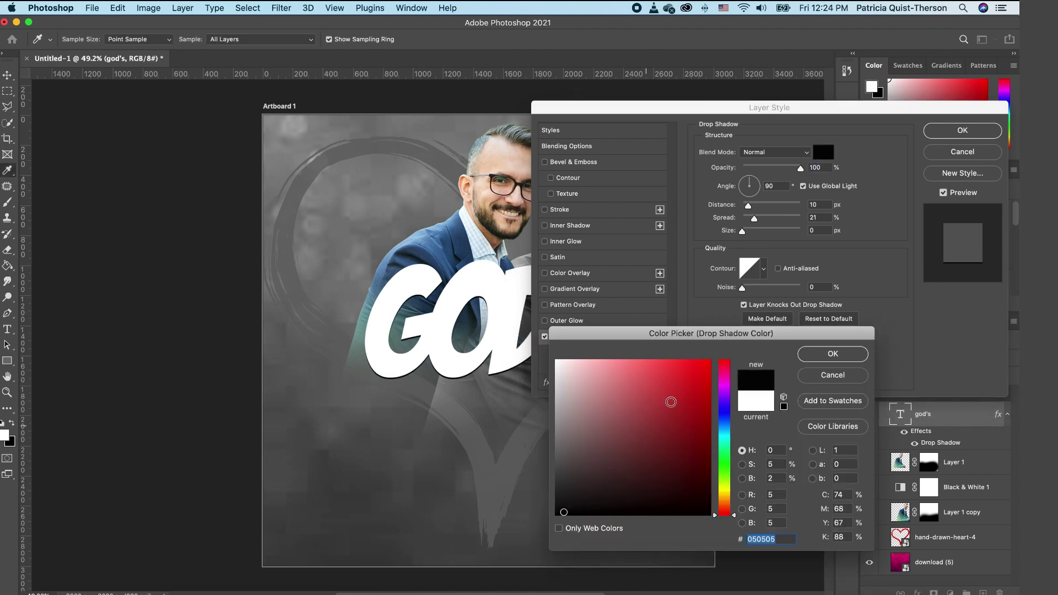
click(835, 358)
drag(749, 206, 756, 208)
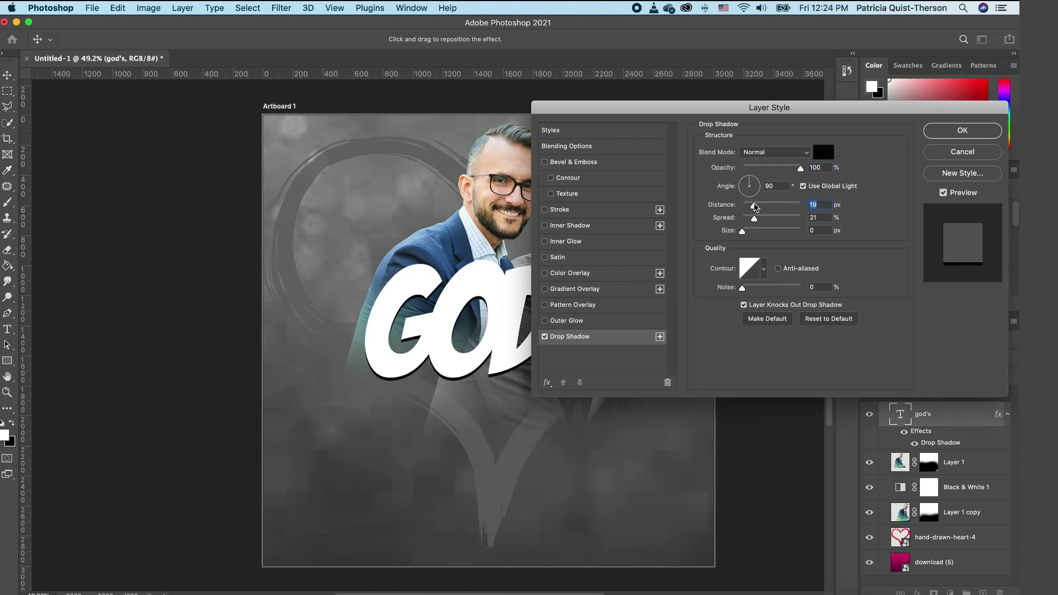
click(953, 132)
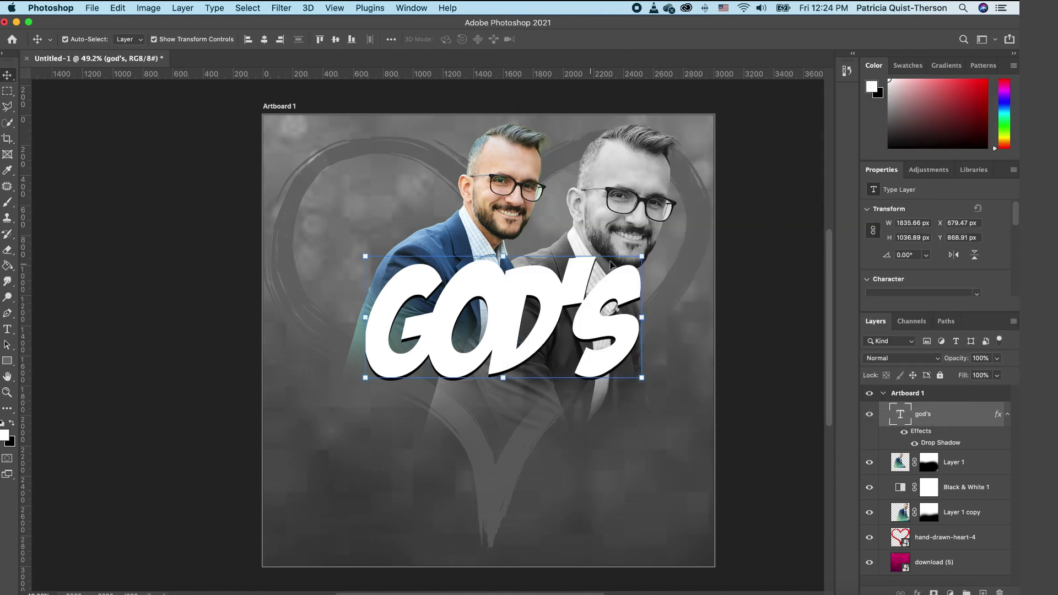
Step: Colour the apostrophe in GOD'S red #f50404, then nudge the text slightly left
double_click(577, 275)
click(585, 274)
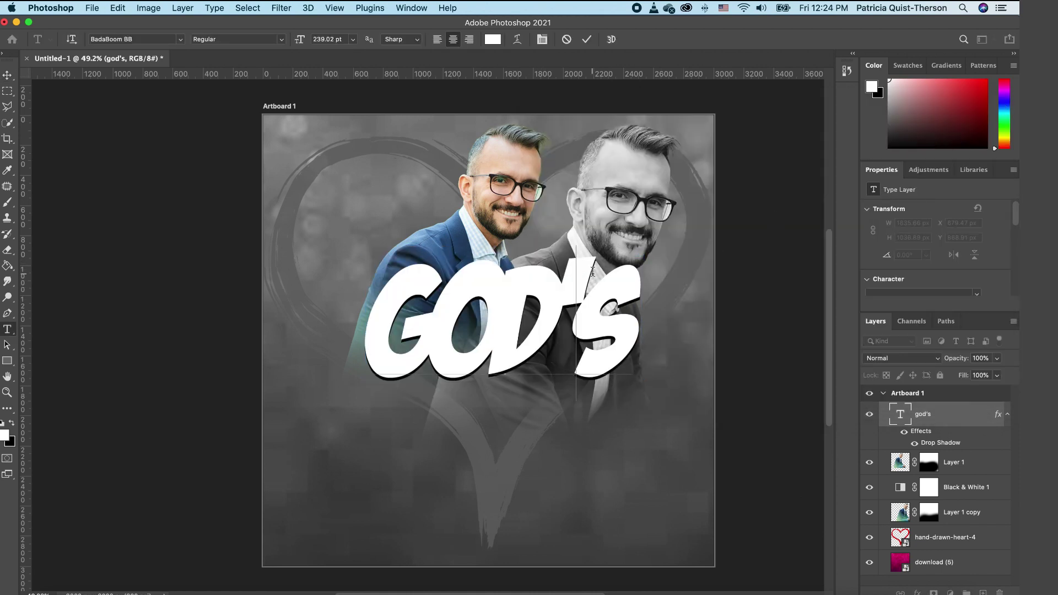
key(shift+Left)
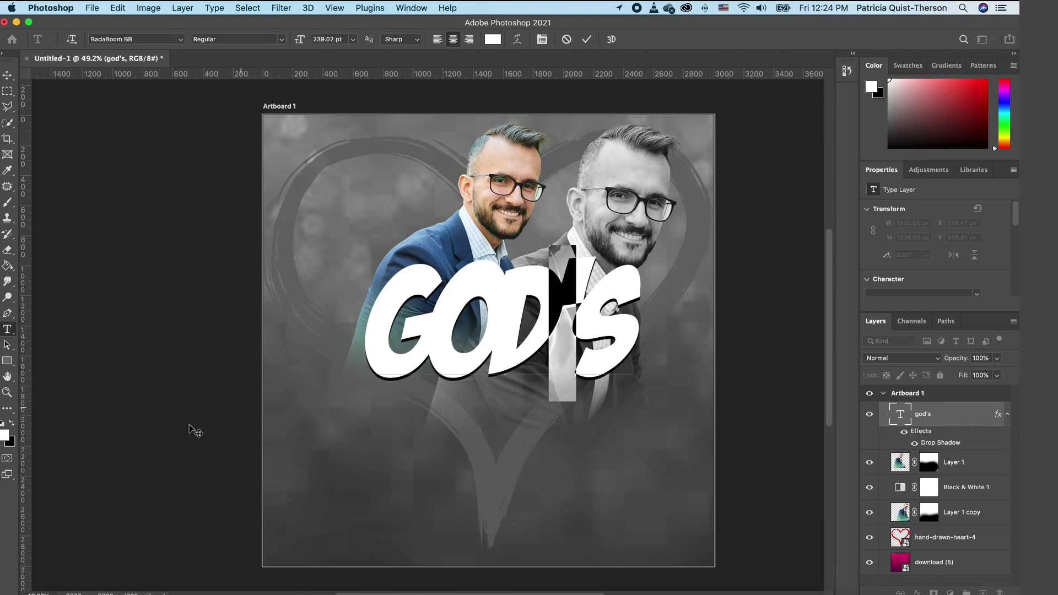
click(7, 437)
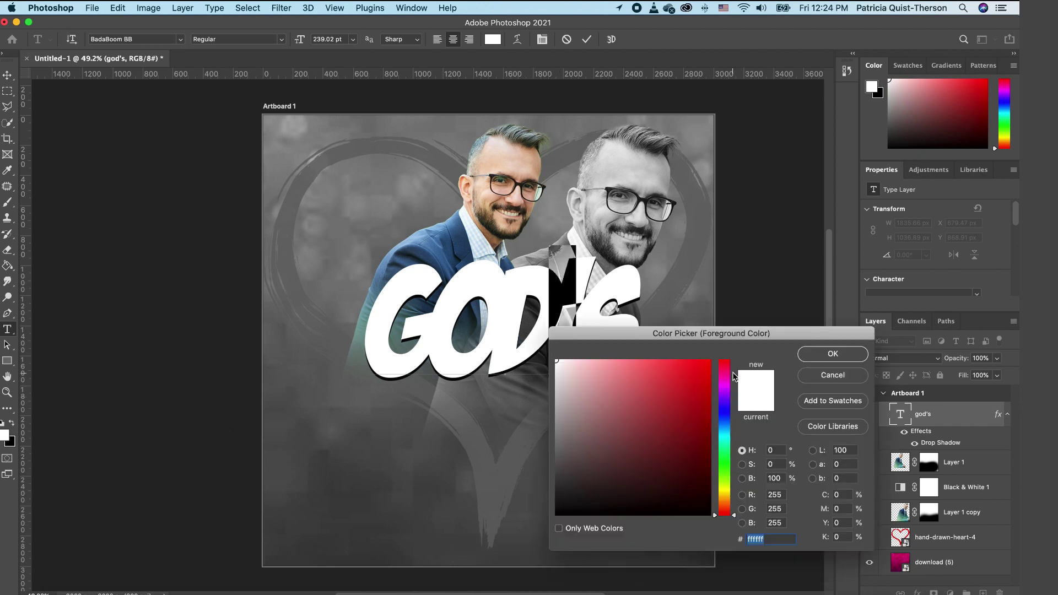
text(f50404)
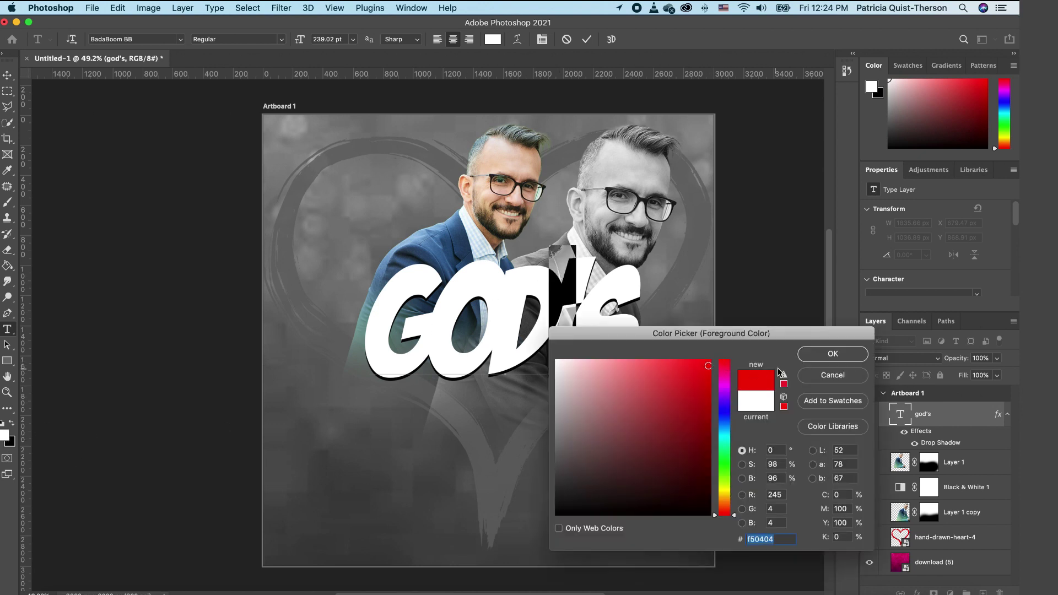
click(831, 355)
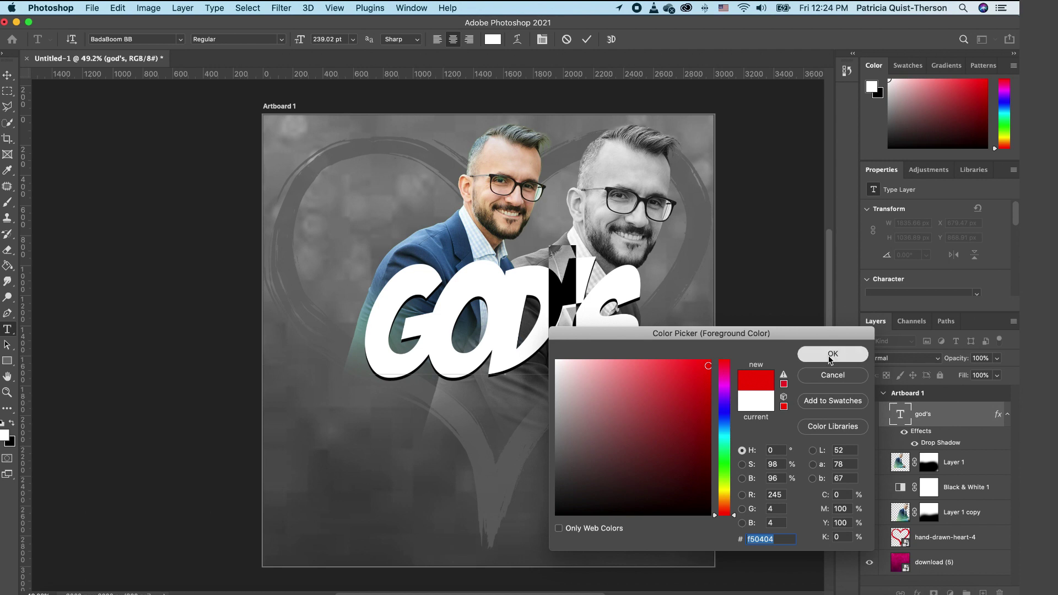
click(7, 77)
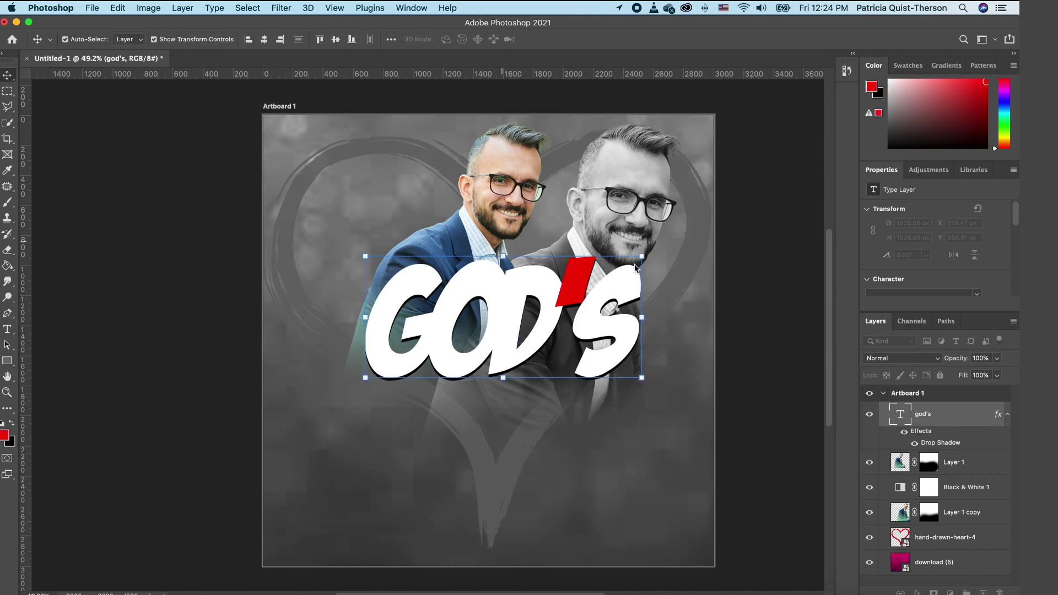
click(744, 255)
drag(599, 329, 589, 330)
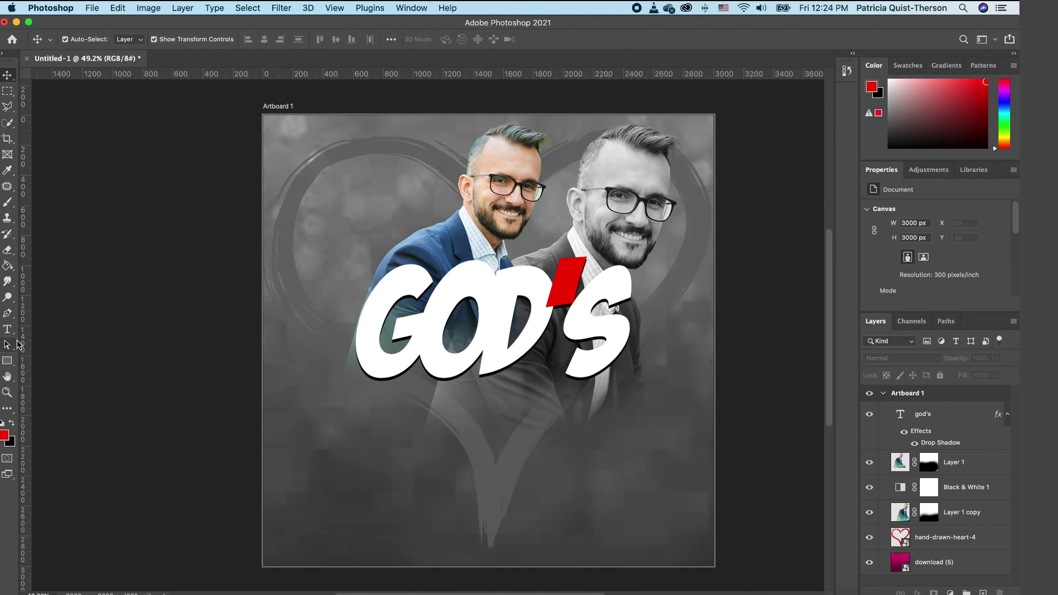
Step: Add a red letter L at the lower left and scale it up about 750%
click(7, 329)
click(349, 480)
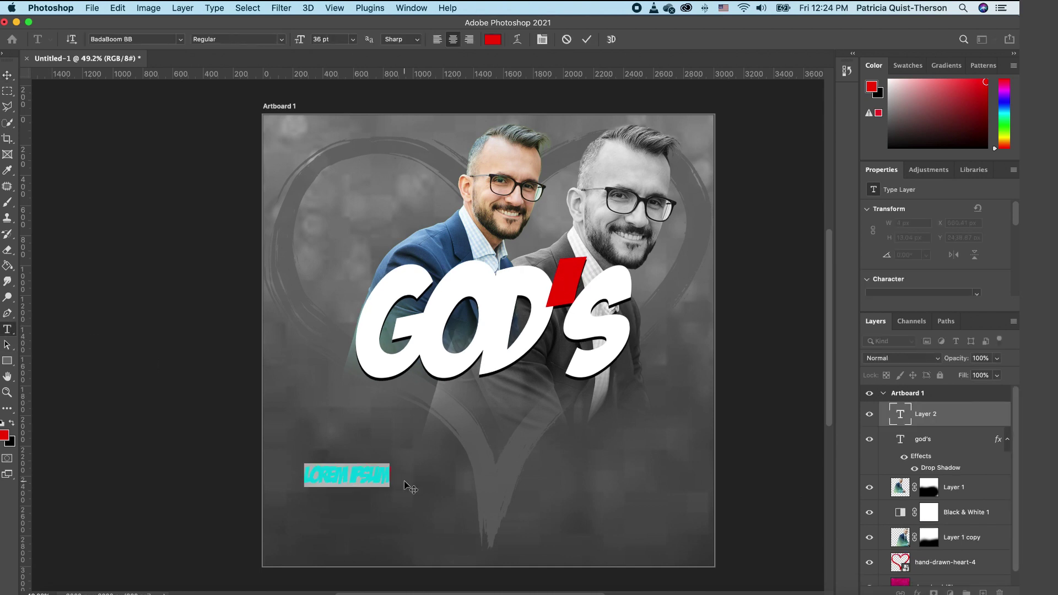
text(L)
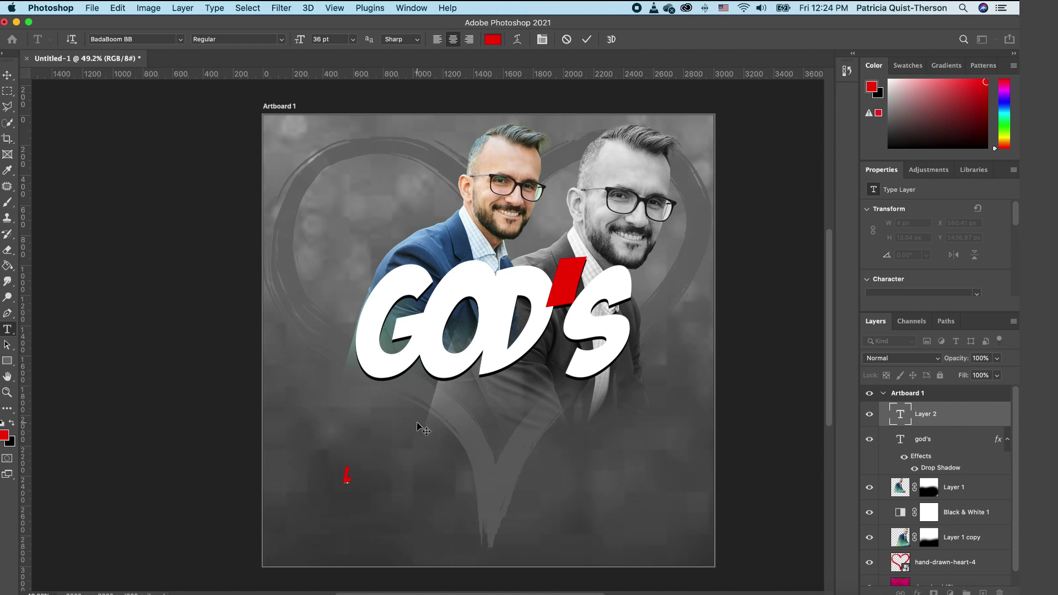
click(8, 79)
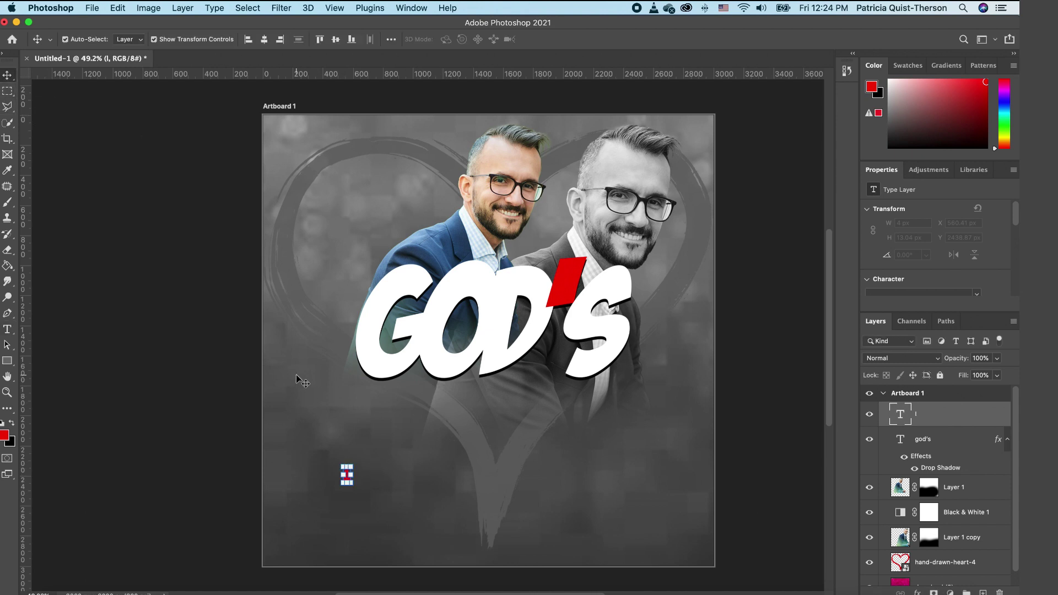
drag(354, 465, 634, 357)
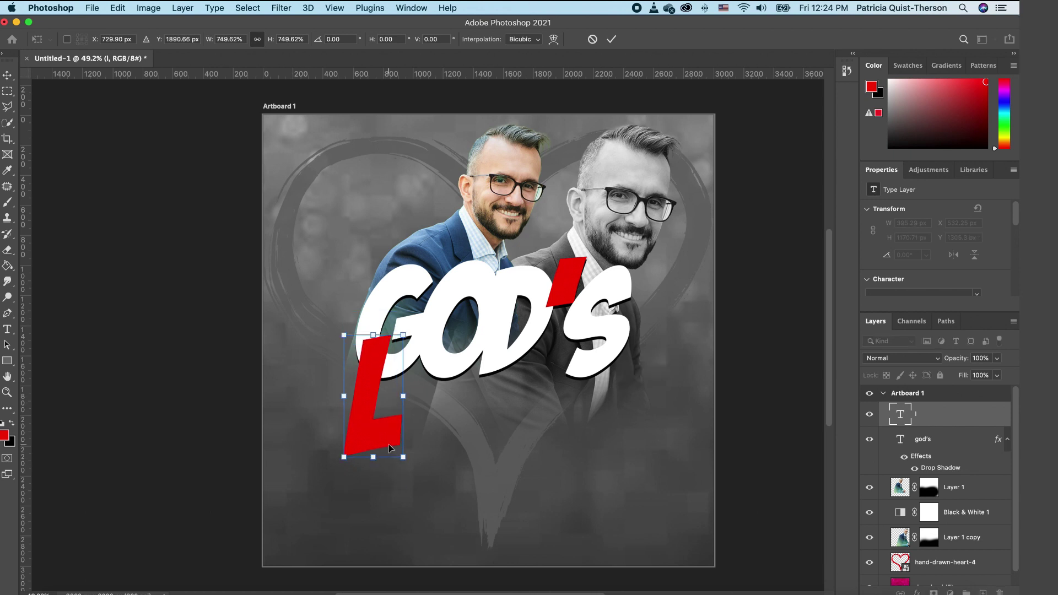
double_click(389, 448)
Step: Change the L's font to Breathing Personal Use
double_click(386, 438)
click(181, 40)
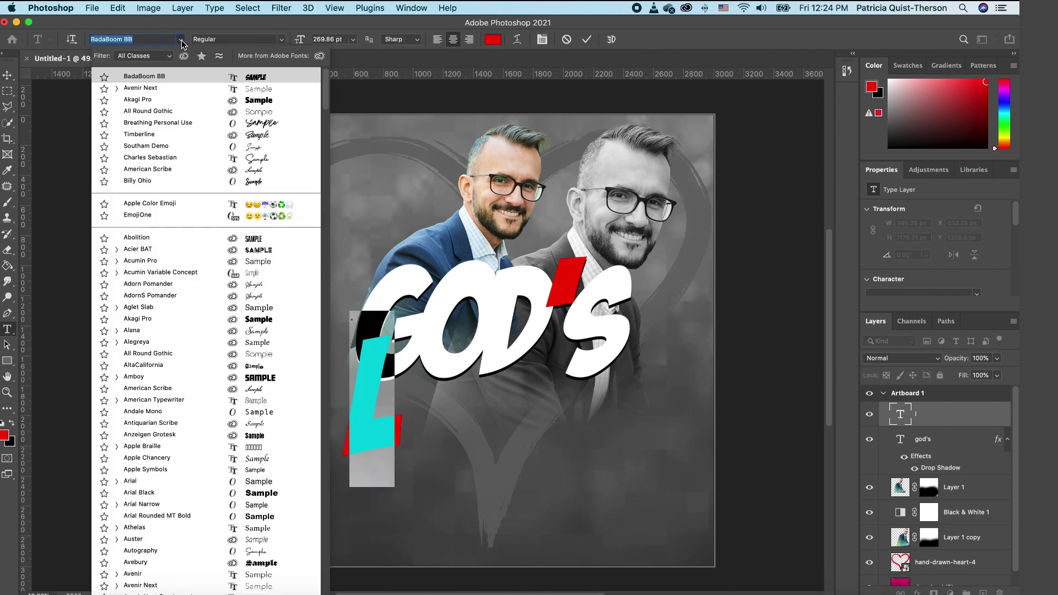
click(265, 126)
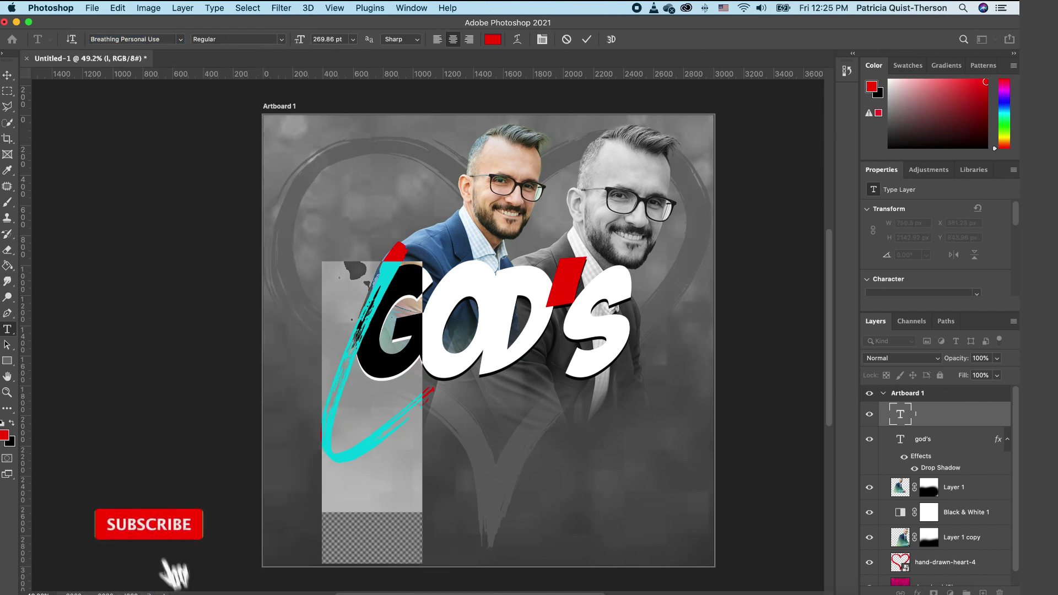
click(8, 76)
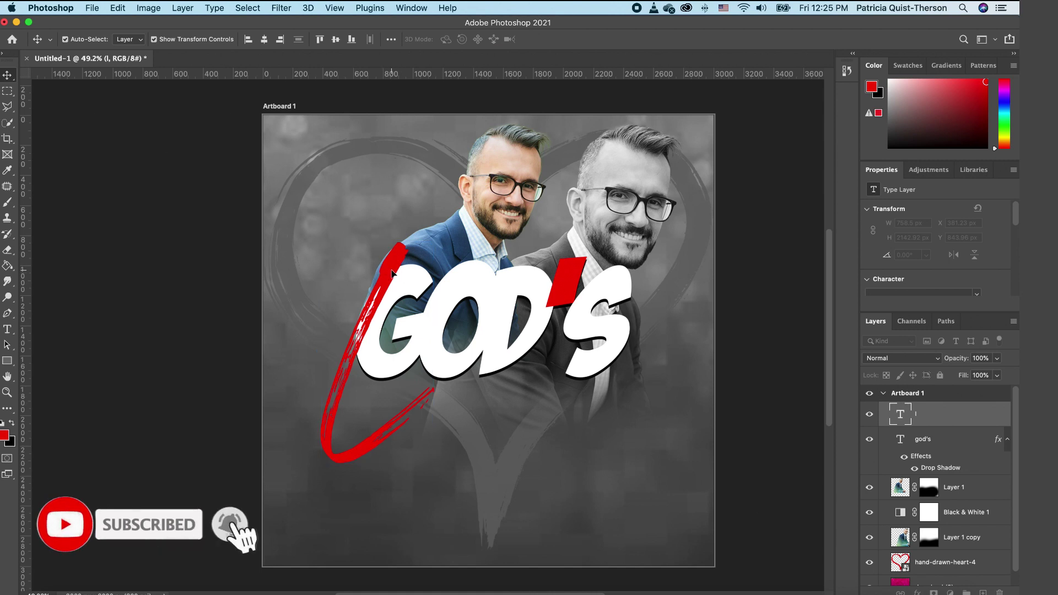
Step: Move the red L left of GOD'S and enlarge it to 119%
drag(389, 267, 377, 234)
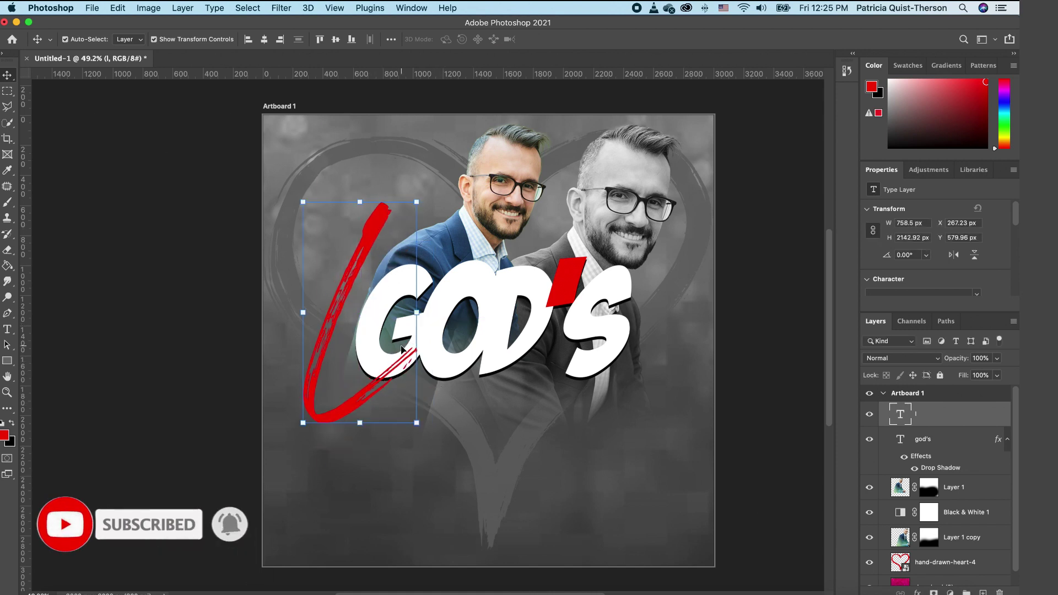
key(ctrl+t)
mouse_move(444, 191)
mouse_down()
mouse_move(477, 160)
mouse_move(497, 158)
mouse_up()
drag(344, 398, 342, 446)
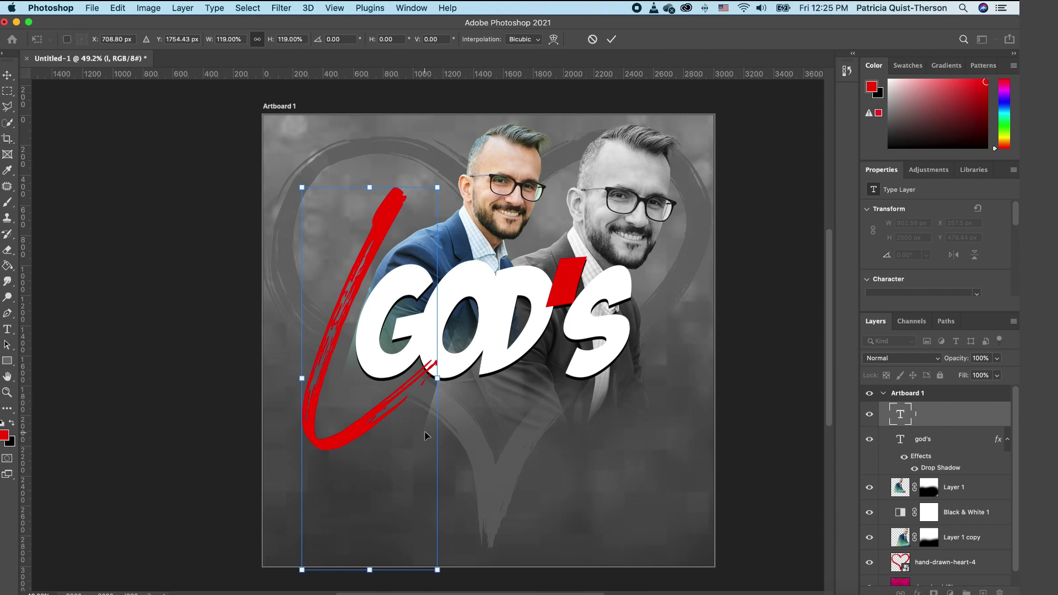
key(Return)
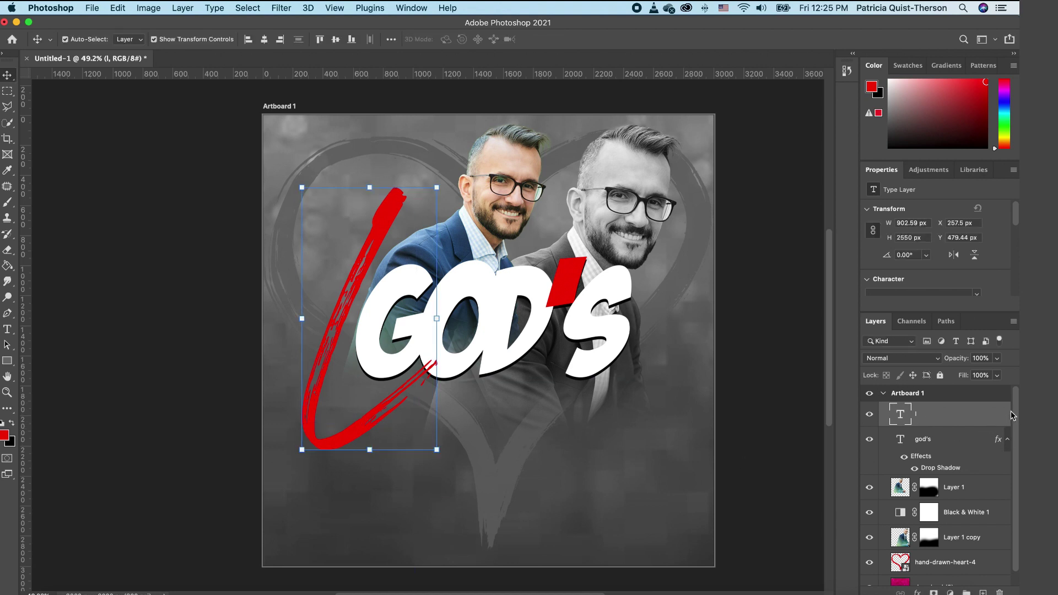
Step: Give the L layer a near-white fcf9f9 drop shadow with reduced distance
double_click(1003, 416)
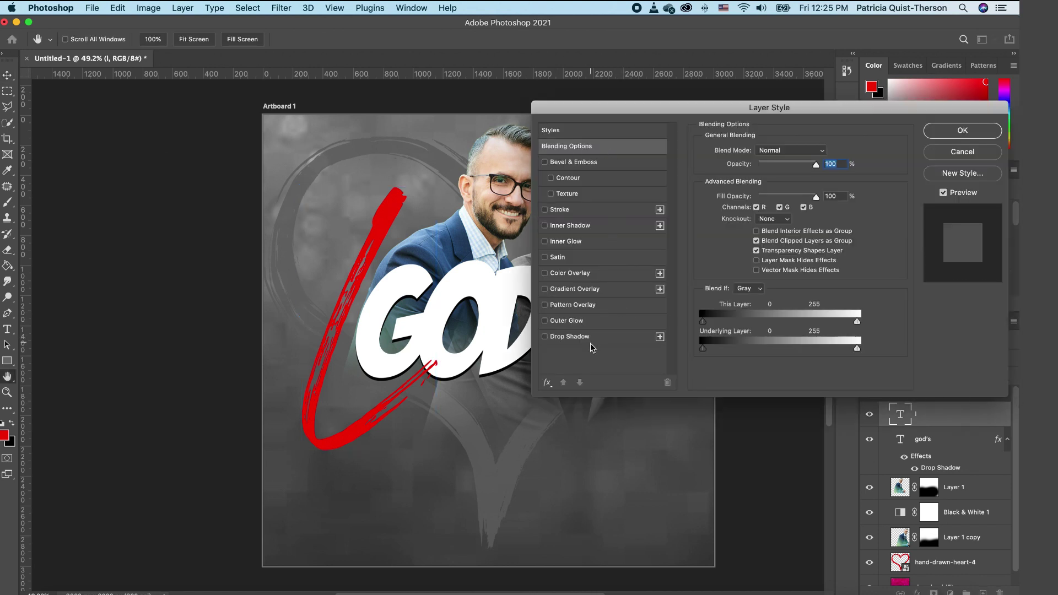
click(545, 337)
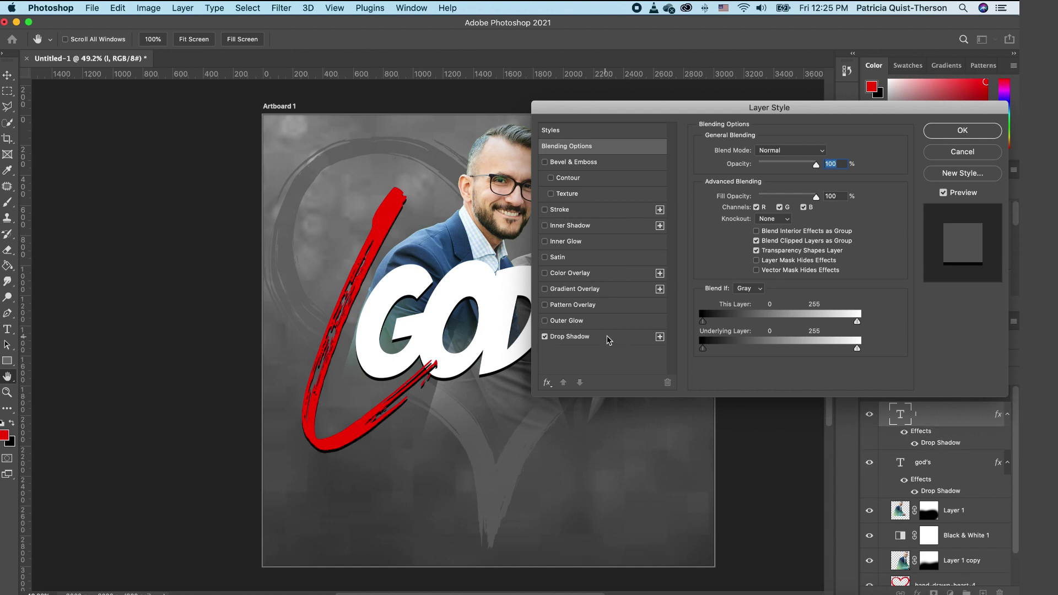
click(611, 337)
click(825, 152)
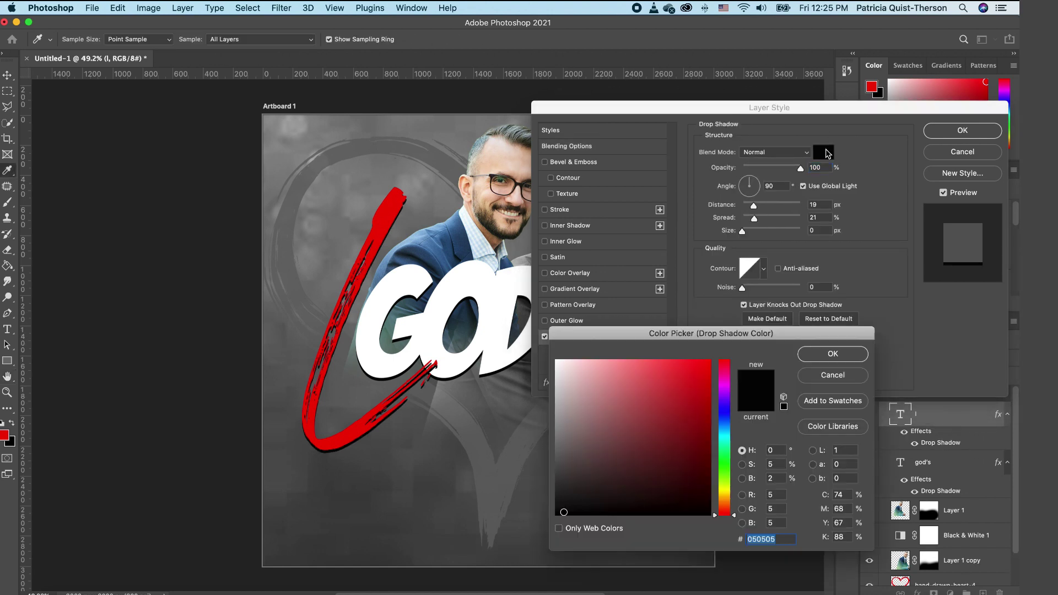
click(557, 361)
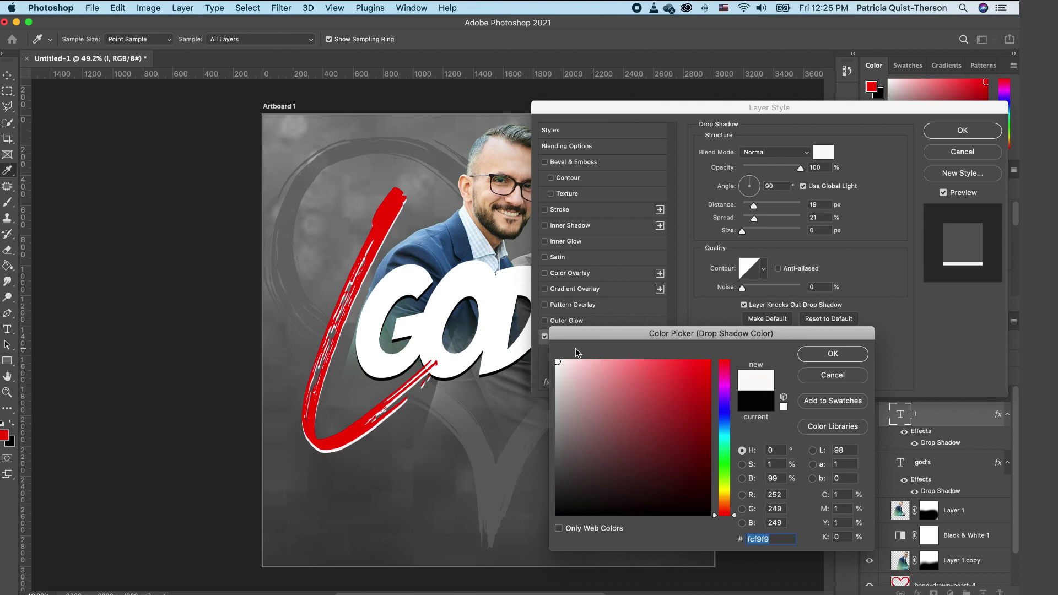
click(833, 354)
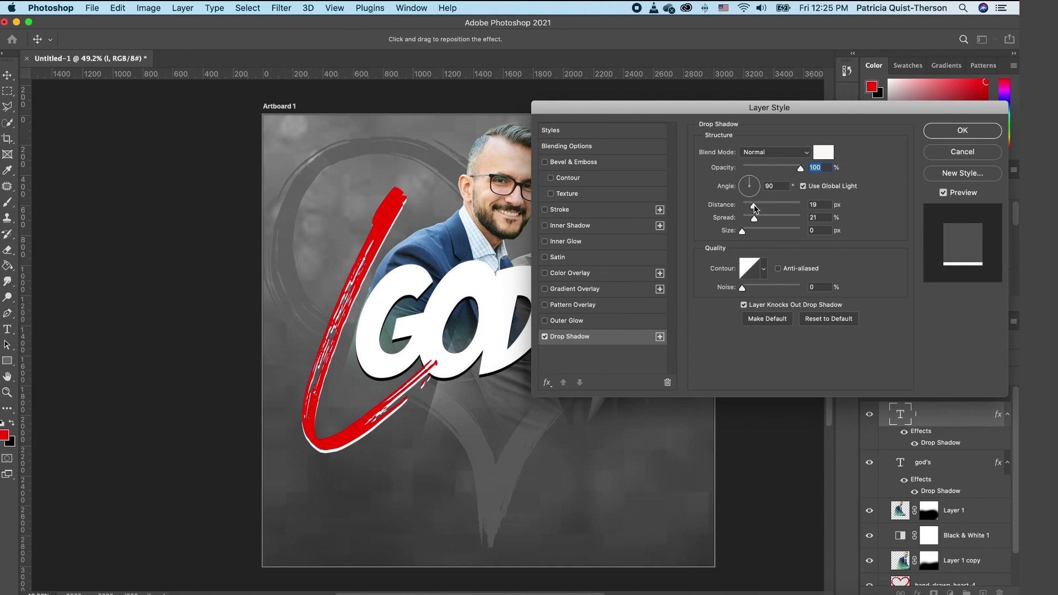
drag(754, 206, 749, 208)
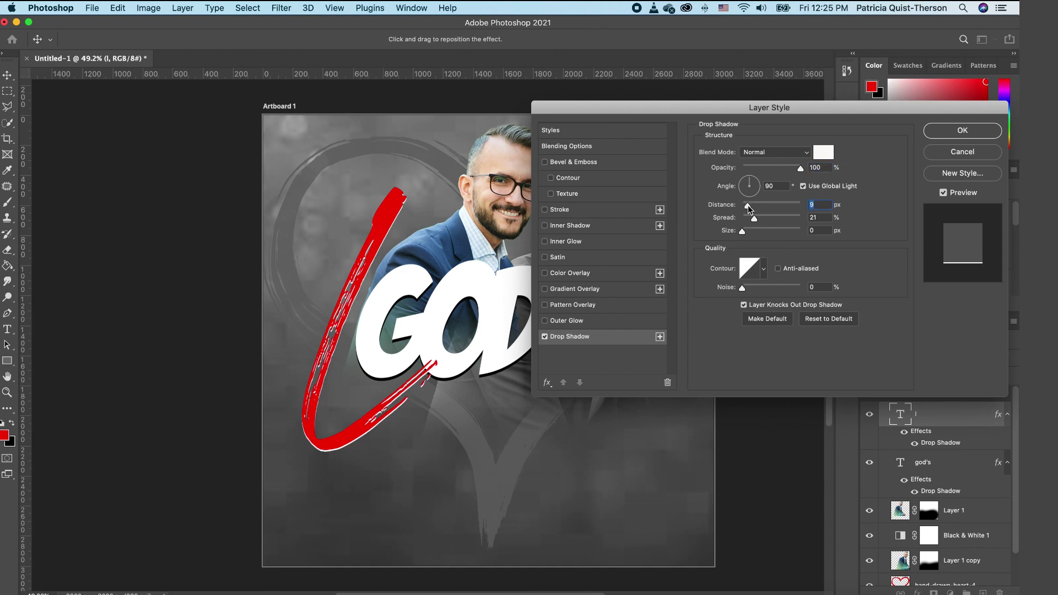
click(963, 130)
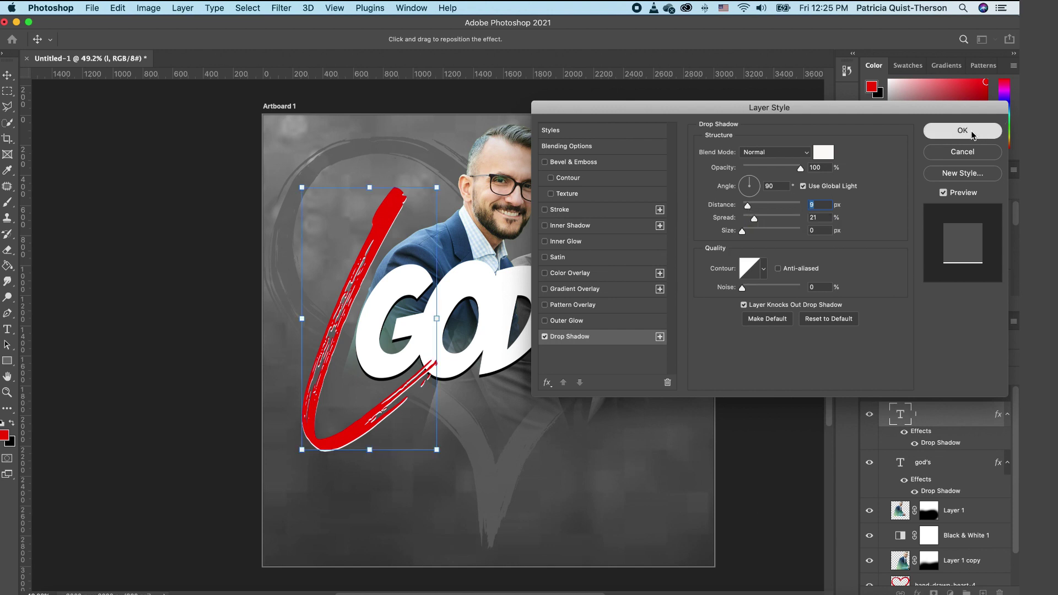
Step: Select Layer 1 copy, then download (5), then the red L stroke layer
click(641, 371)
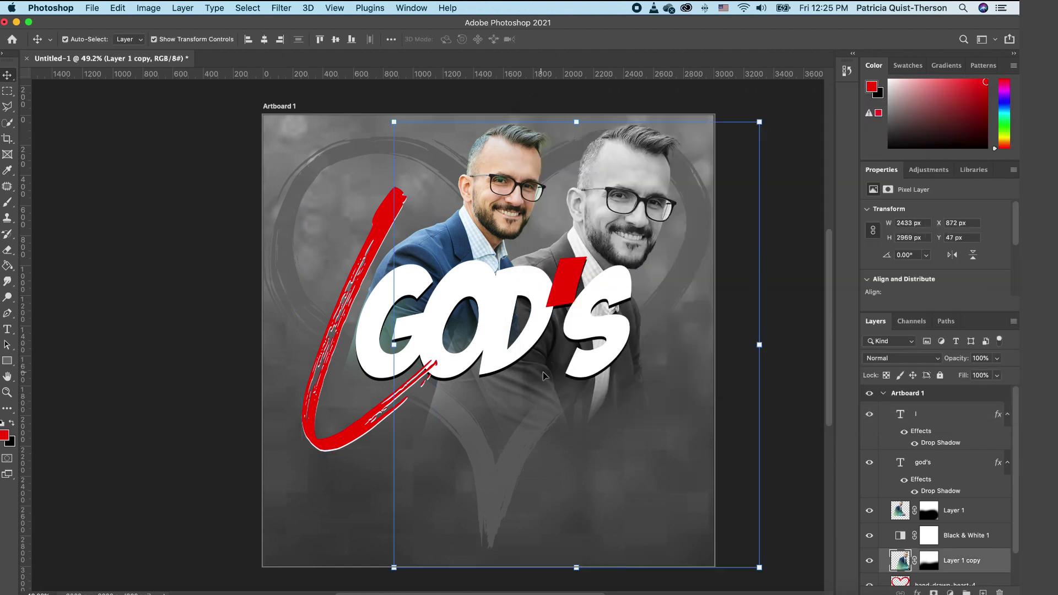
click(329, 528)
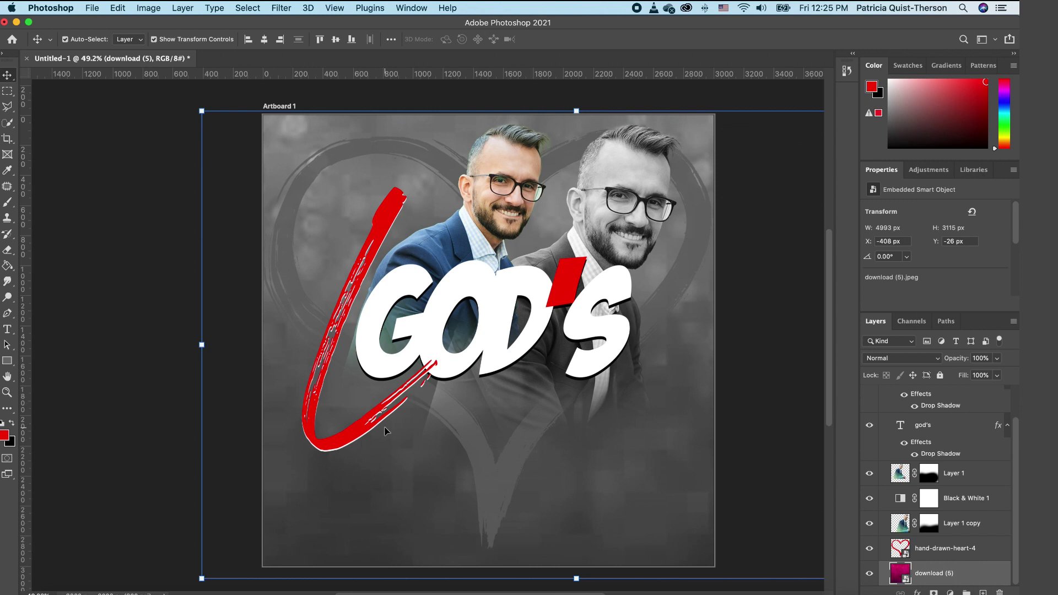
click(339, 424)
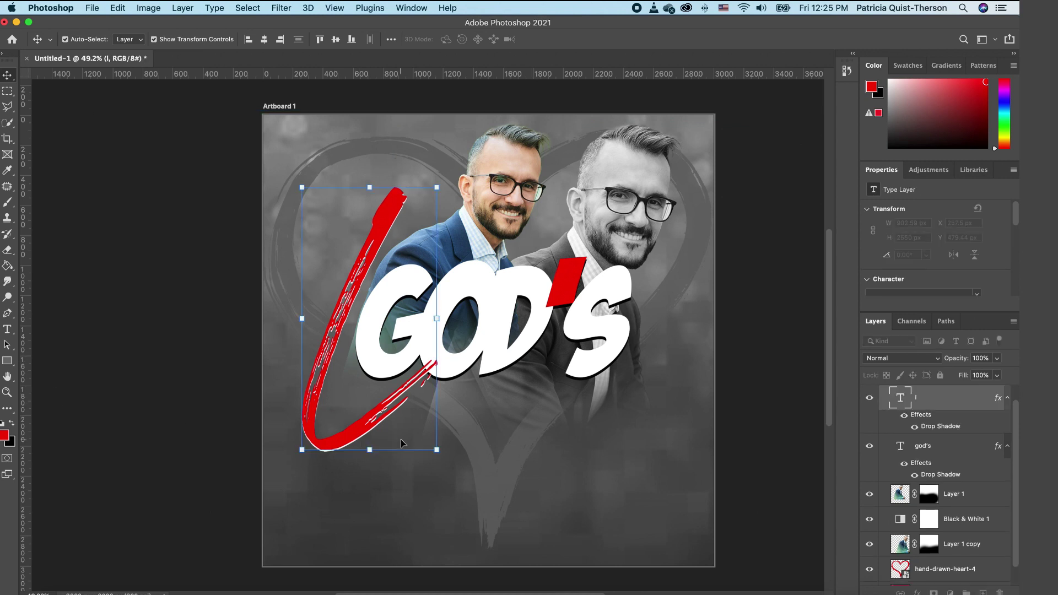
Step: Duplicate the L stroke layer with Cmd+J and move the copy right
key(super)
key(super+j)
mouse_move(367, 441)
mouse_down()
mouse_move(435, 469)
mouse_move(492, 515)
mouse_up()
Step: Retype the duplicate as 'ove' and turn off All Caps so it's lowercase
double_click(508, 517)
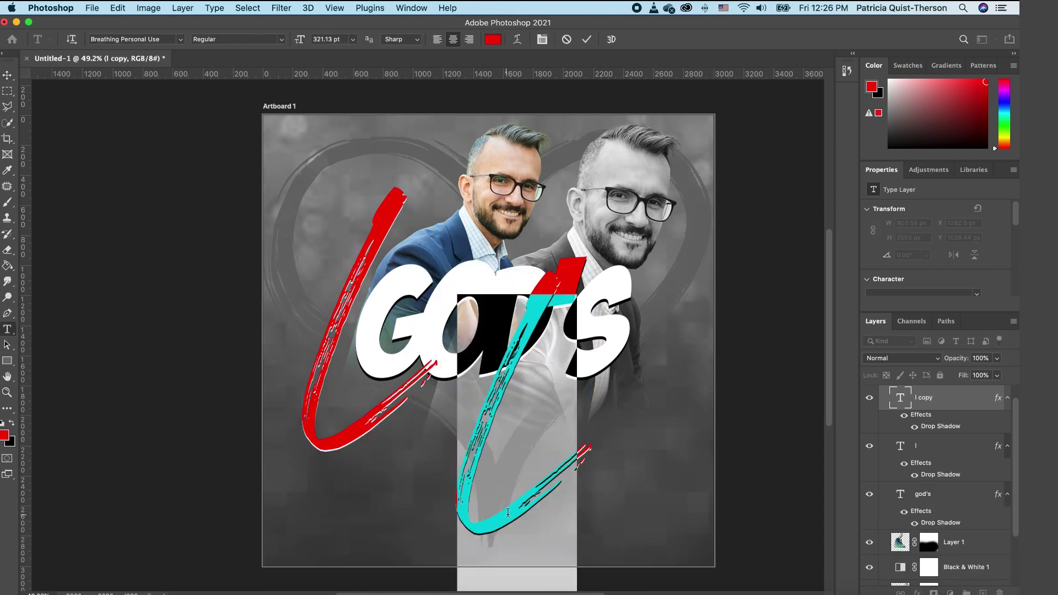
text(ove)
key(shift+Left)
key(shift+Left)
key(shift+Left)
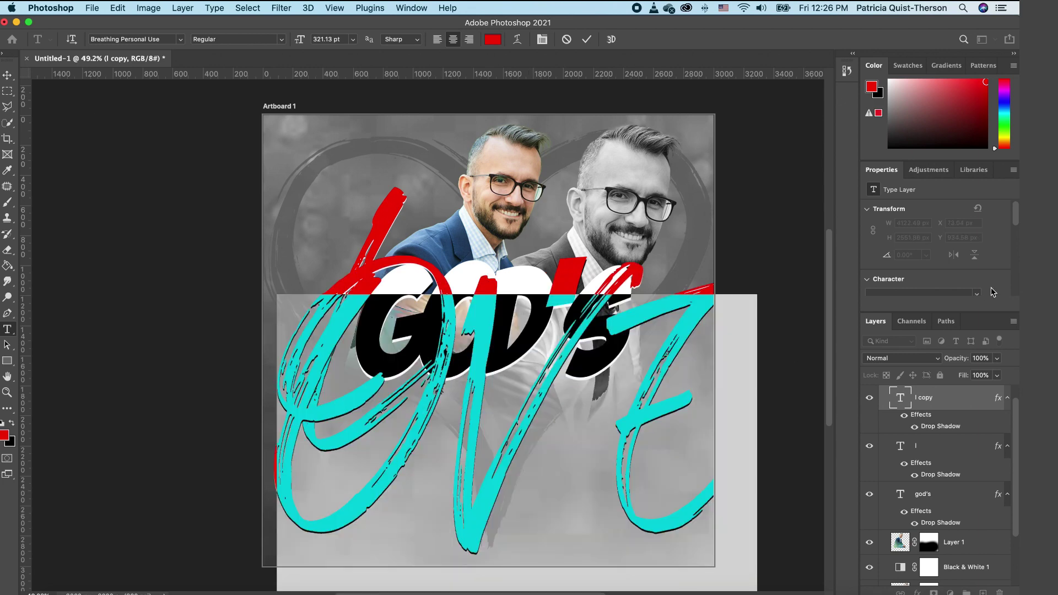
scroll(1018, 221, down, 5)
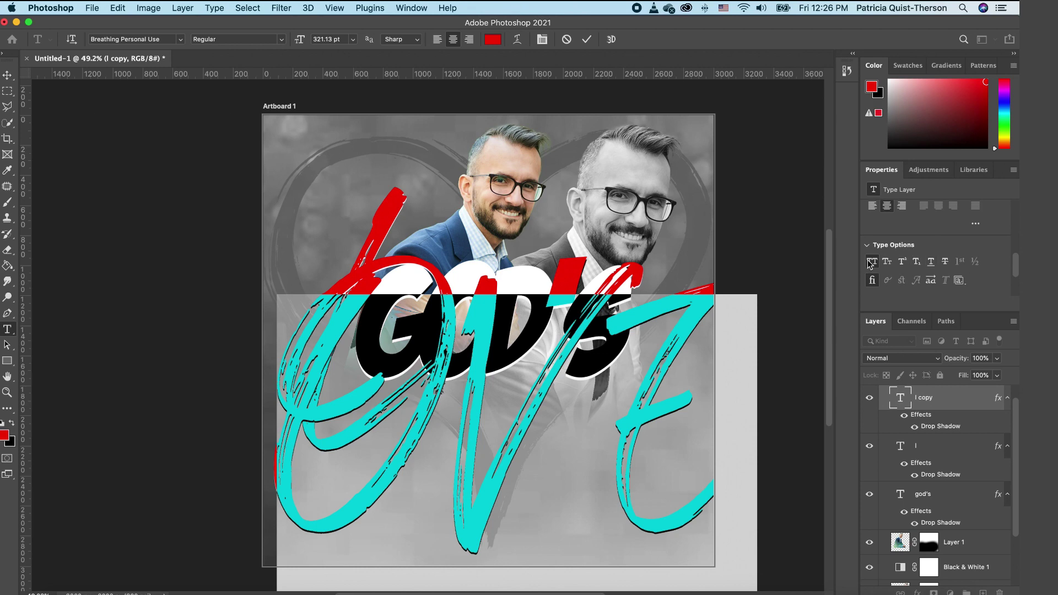
click(872, 263)
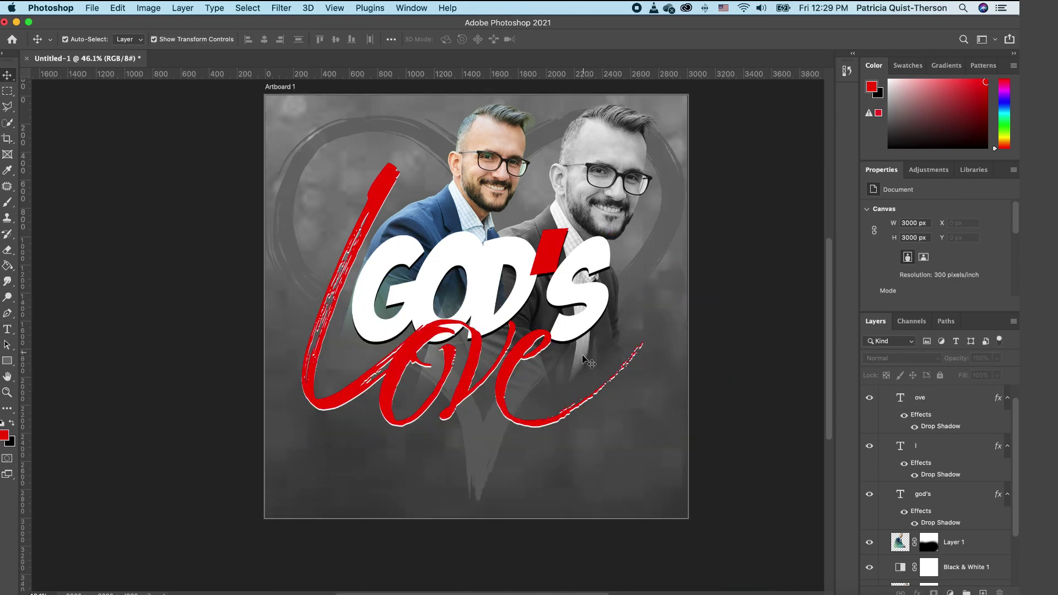
click(505, 366)
double_click(505, 366)
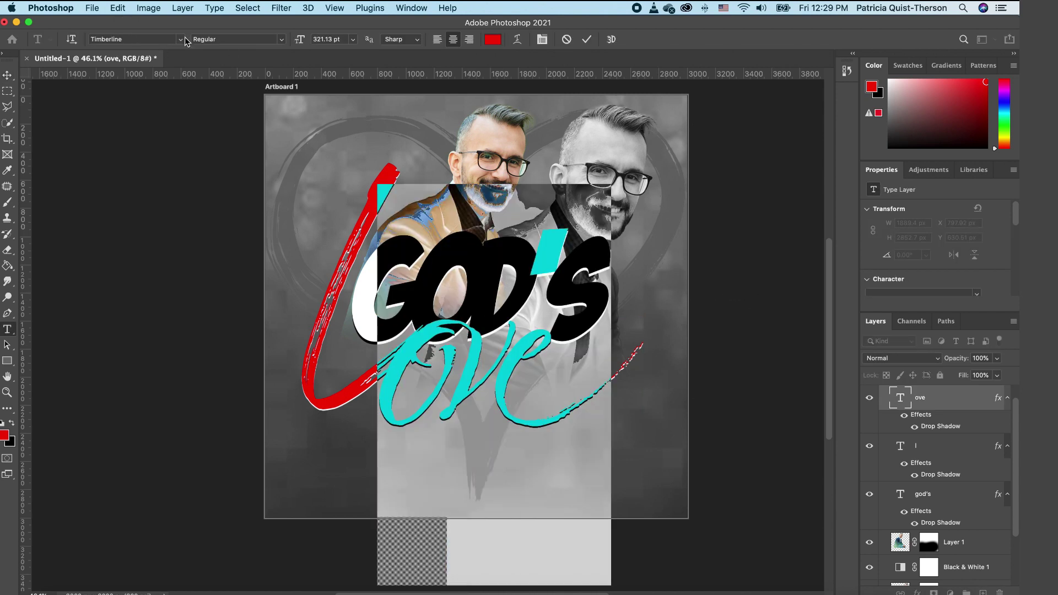
click(7, 75)
click(176, 166)
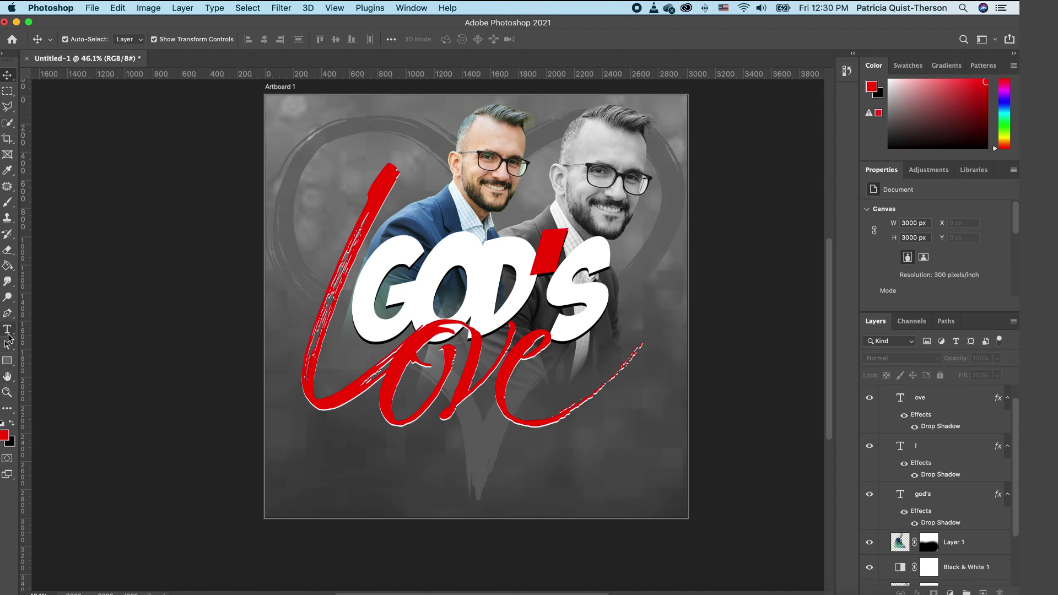
Step: Type 'hope baptist church' in Avenir Next near the top-left
click(8, 332)
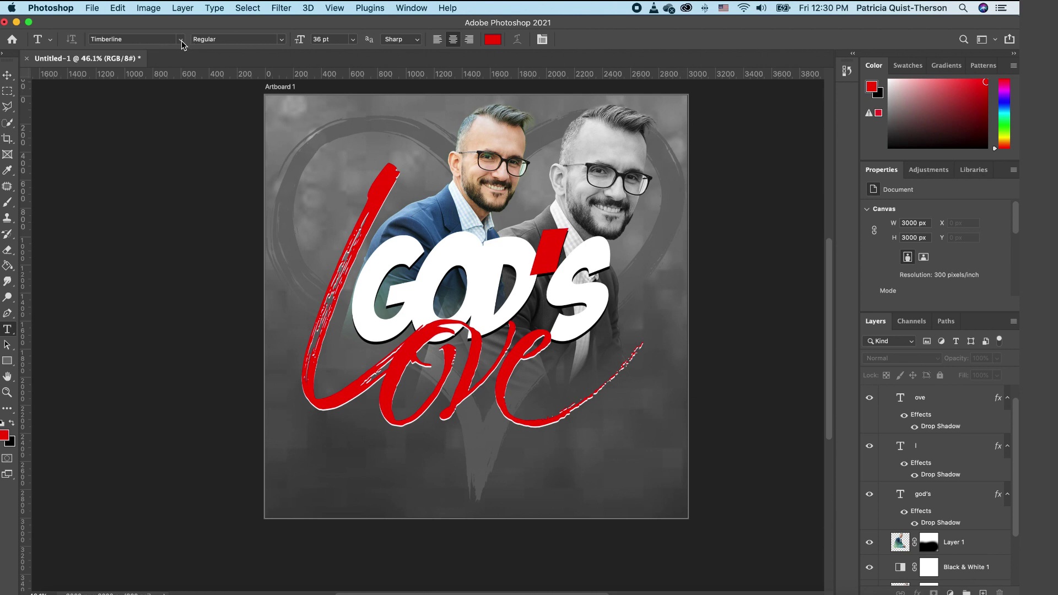
click(182, 39)
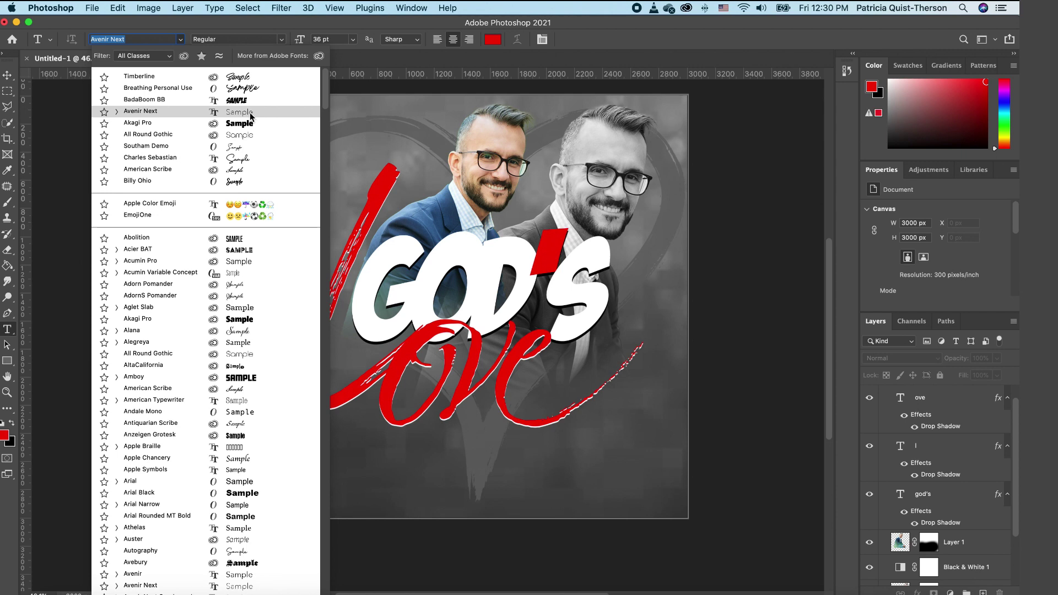
click(251, 115)
click(284, 132)
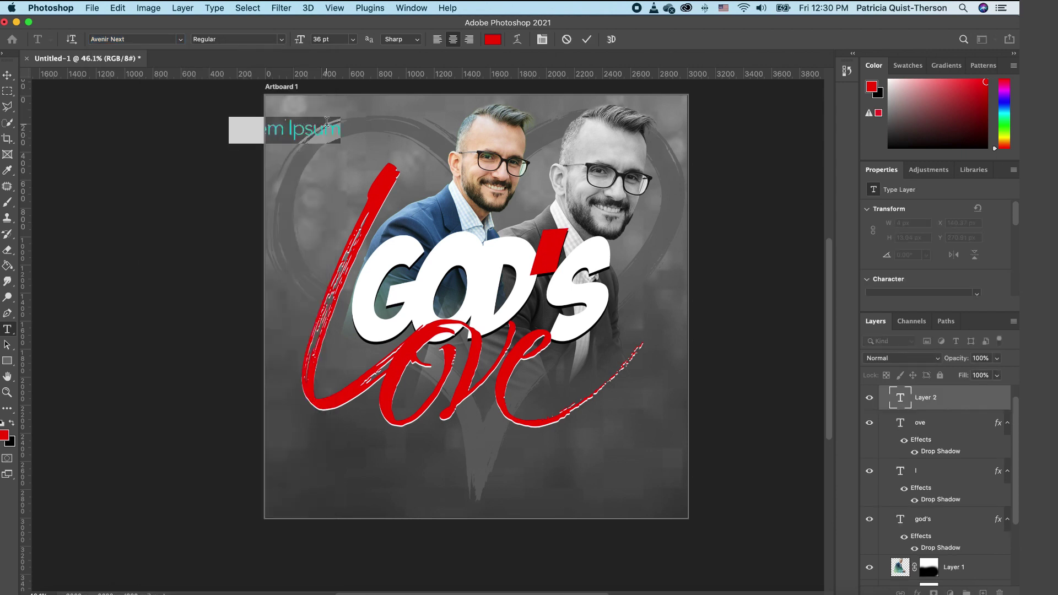
text(hope bati)
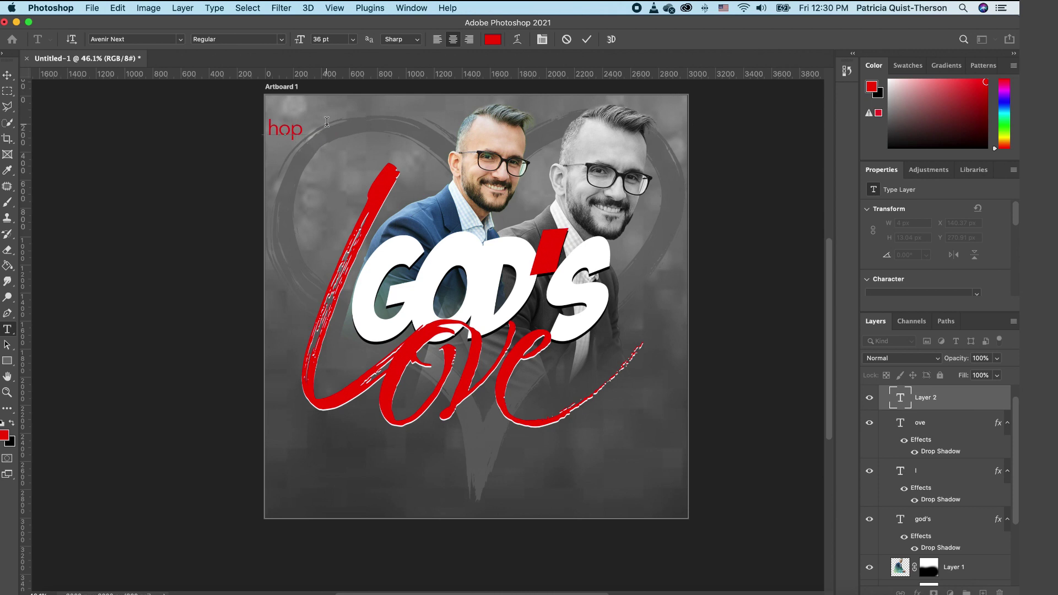
key(BackSpace)
text(ptist church)
Step: Move the church name inside the artboard, make it white and All Caps
drag(364, 88, 444, 78)
key(super+a)
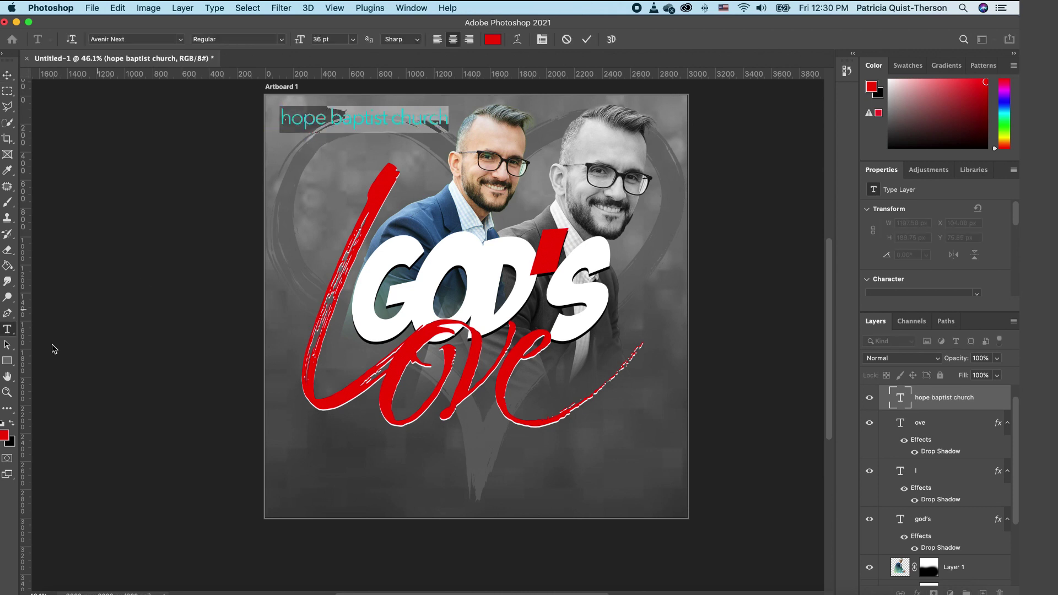
click(2, 424)
click(11, 424)
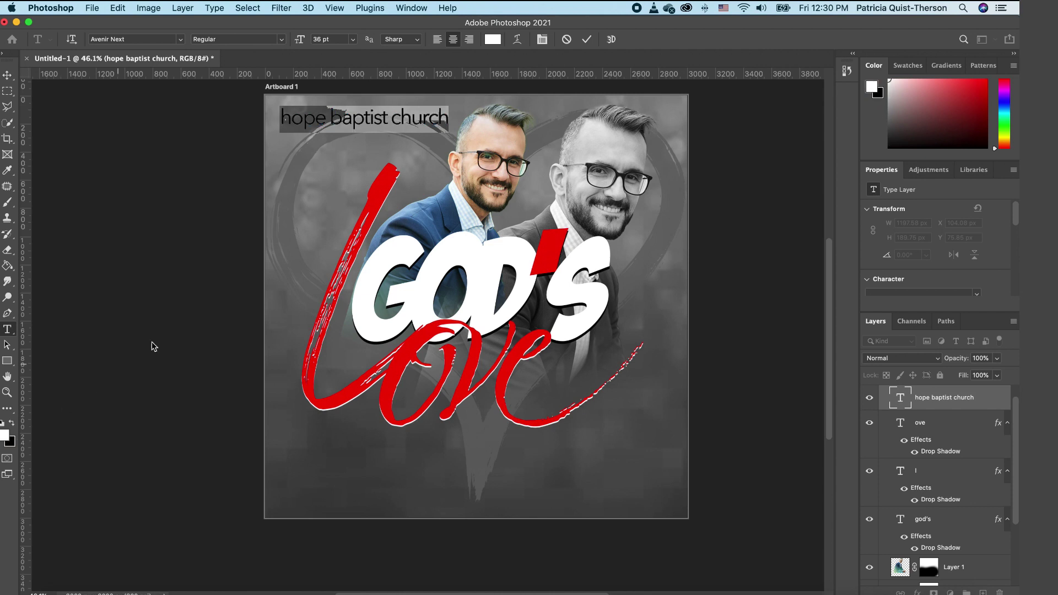
drag(1013, 221, 1017, 276)
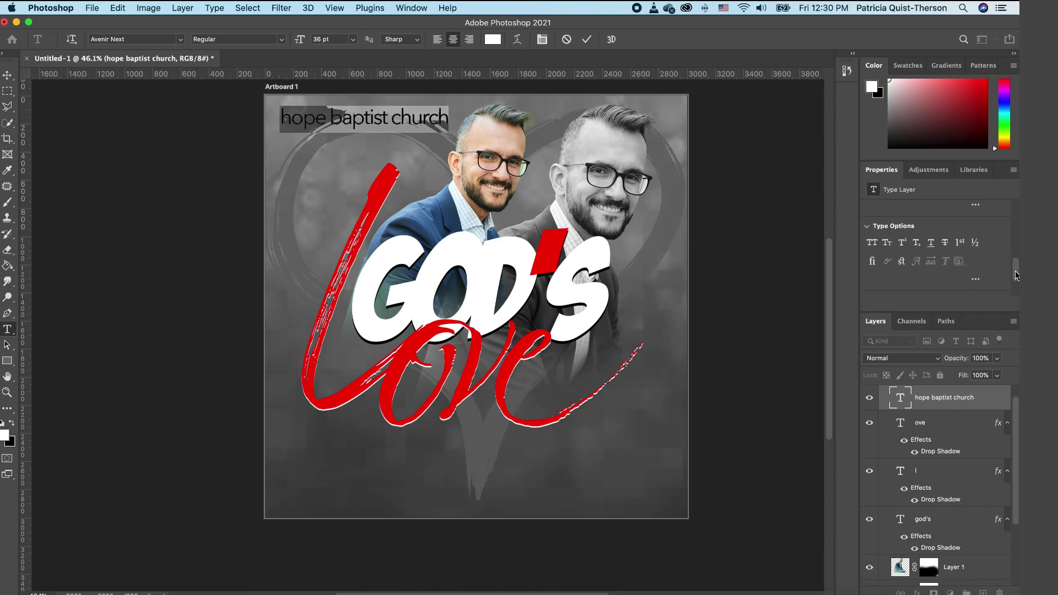
click(873, 242)
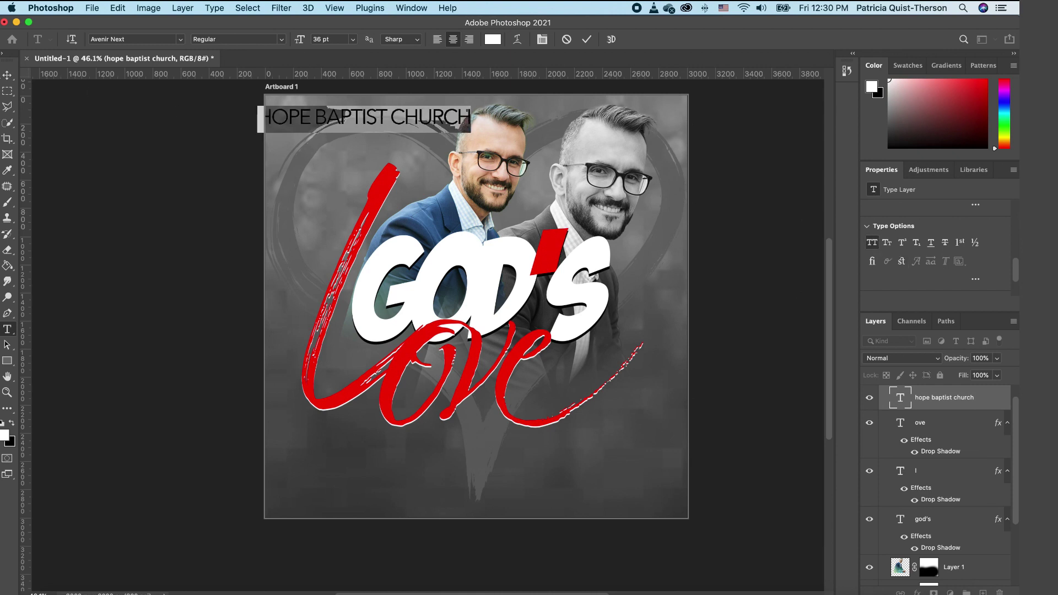
click(8, 74)
Step: Place HOPE BAPTIST CHURCH at the top-left corner, scaled to about 83%
drag(382, 123, 392, 113)
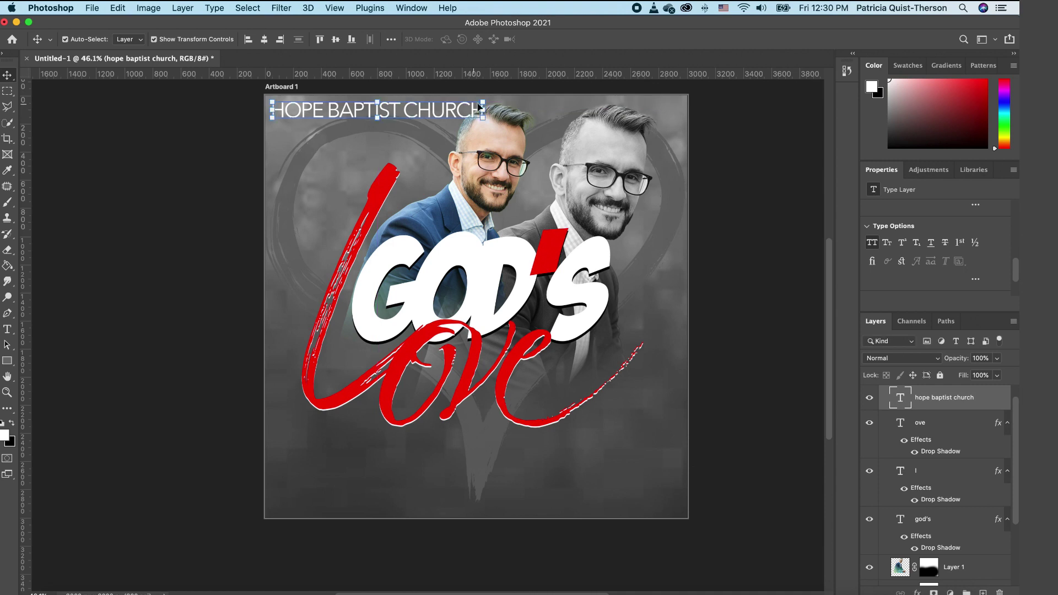
drag(483, 102, 431, 112)
key(Return)
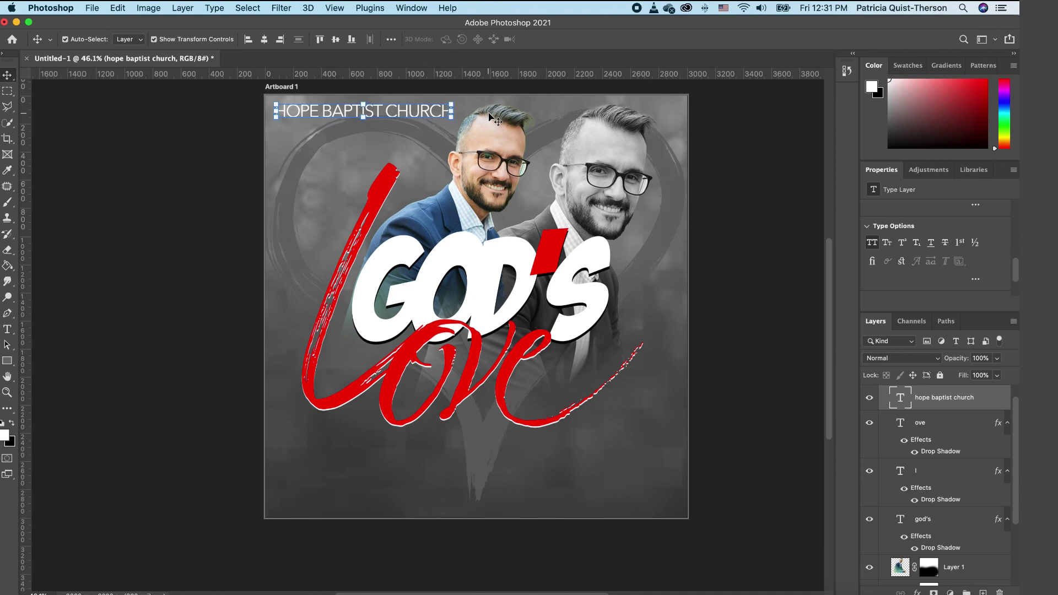
key(shift+Up)
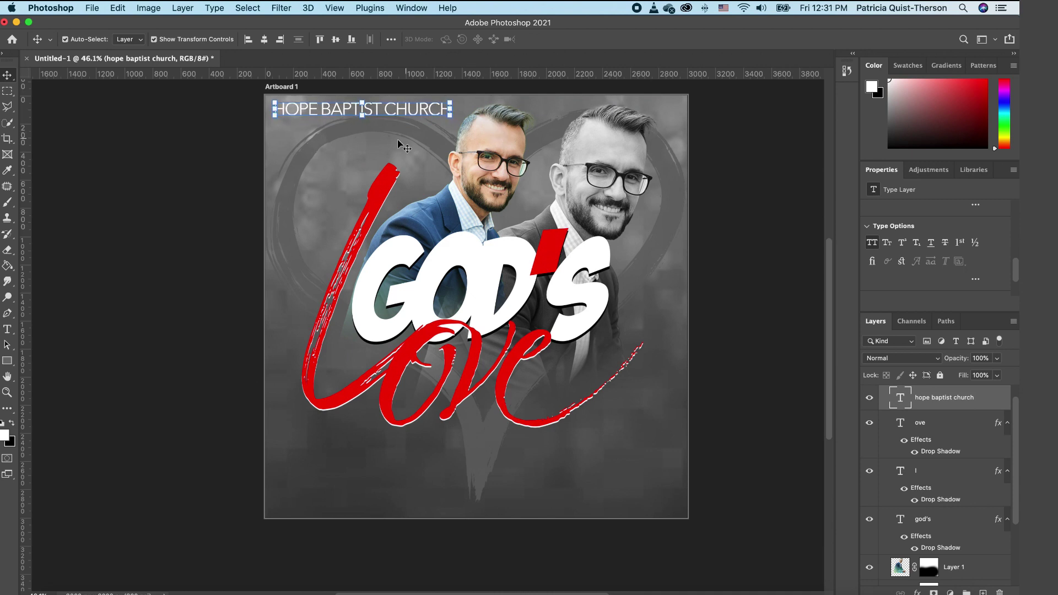
click(408, 124)
key(Return)
click(726, 322)
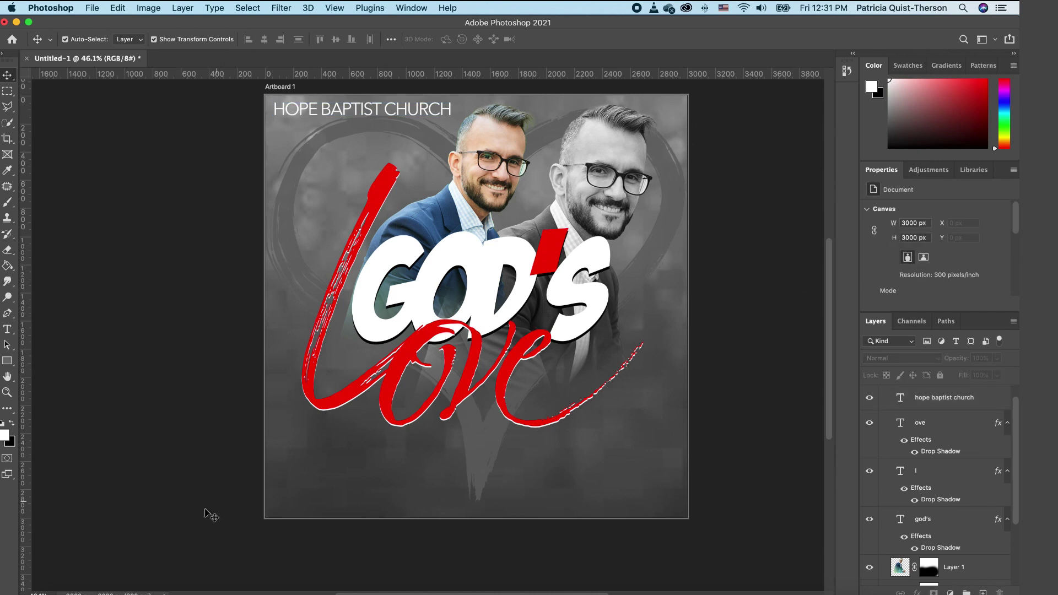
Step: Place Church Logo copy.png on the flyer at about 36% beside the lettering
click(71, 585)
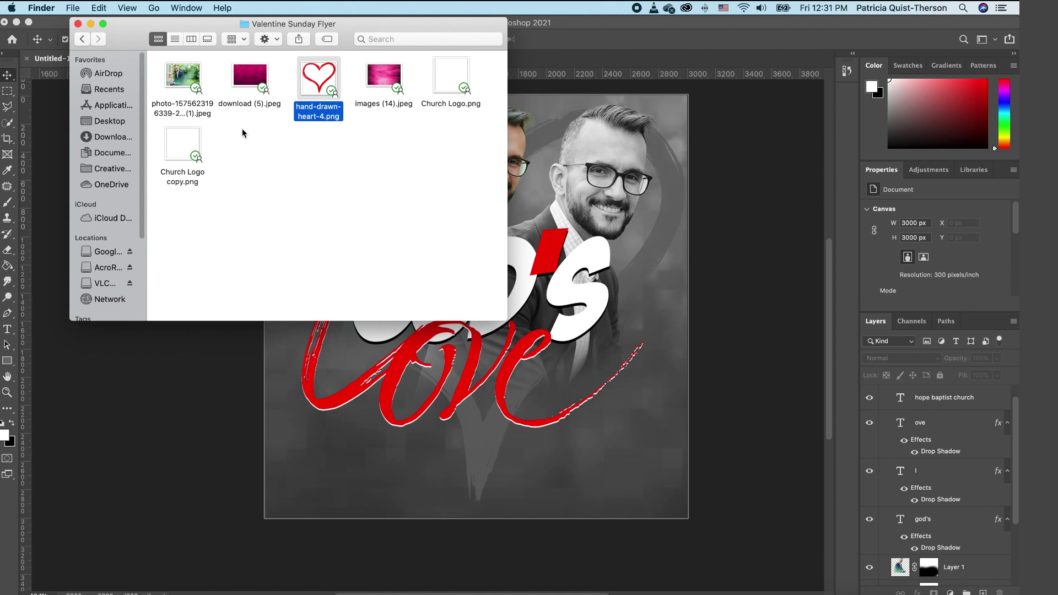
drag(189, 156, 587, 362)
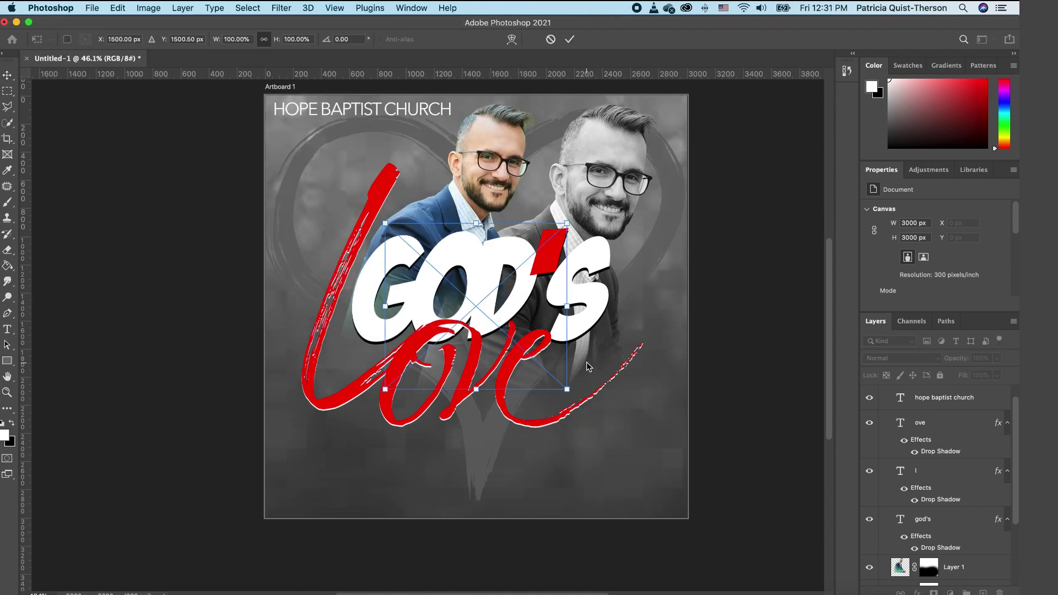
drag(540, 309, 682, 334)
drag(708, 241, 591, 349)
drag(556, 391, 624, 349)
key(Return)
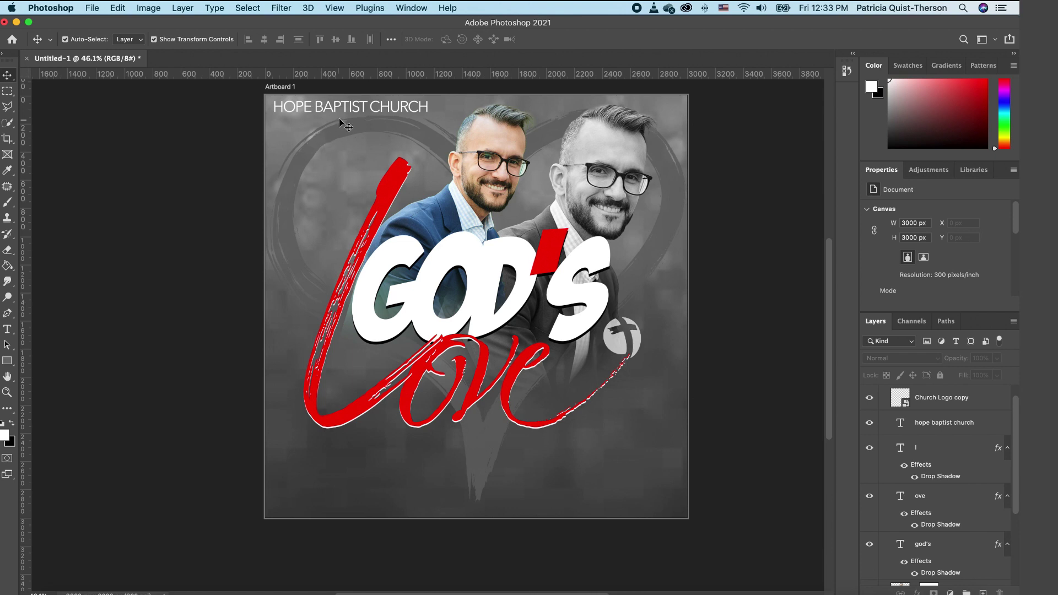
Step: Duplicate the HOPE BAPTIST CHURCH heading and move the copy below it
click(353, 107)
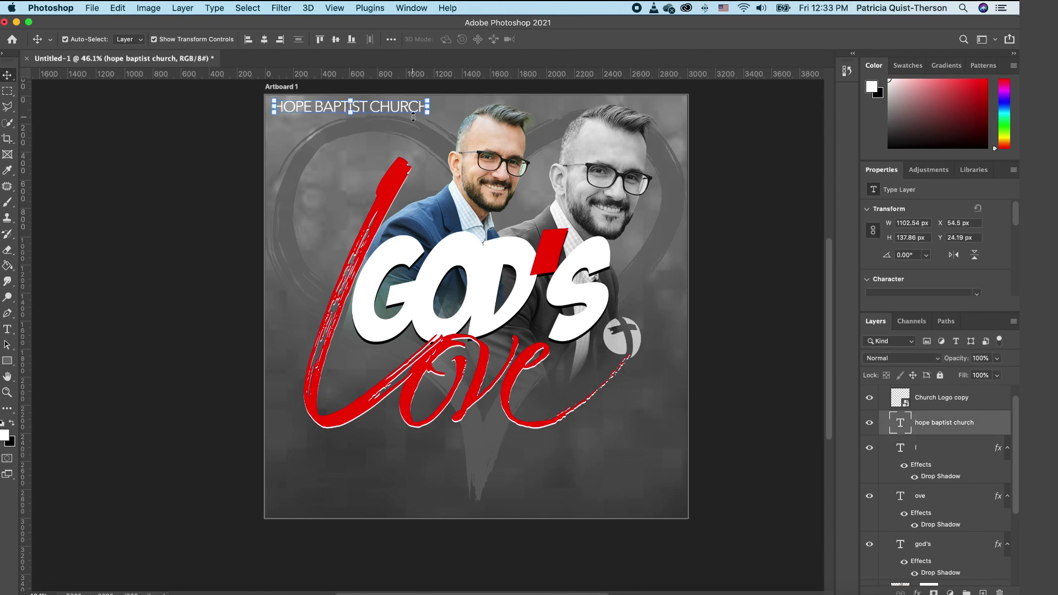
alt+drag(414, 117, 414, 117)
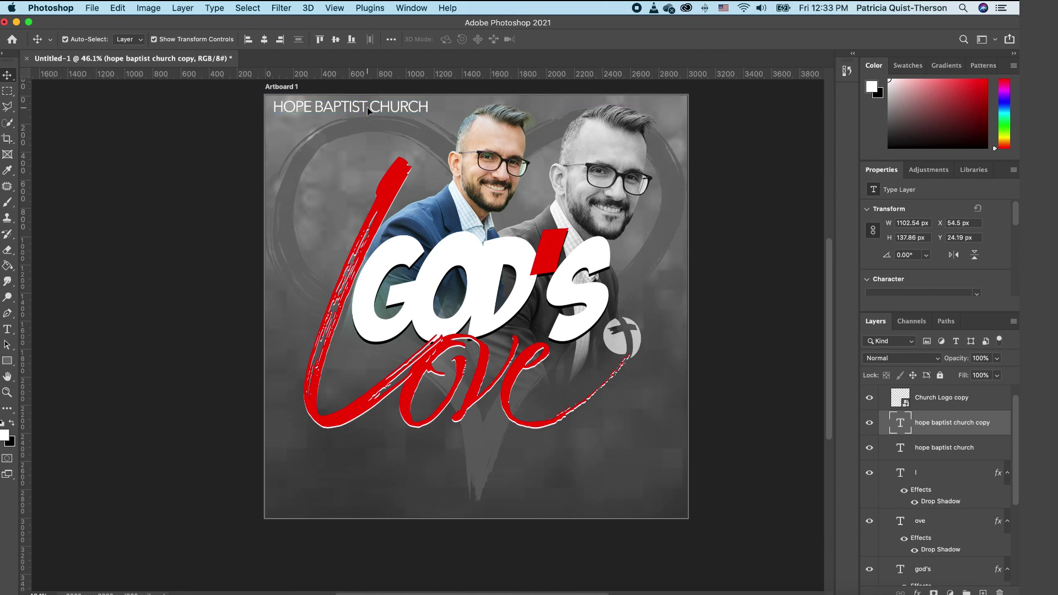
drag(350, 105, 357, 126)
Step: Retype the copy as 'with Rev.' plus the pastor's name, with the name bold
double_click(404, 128)
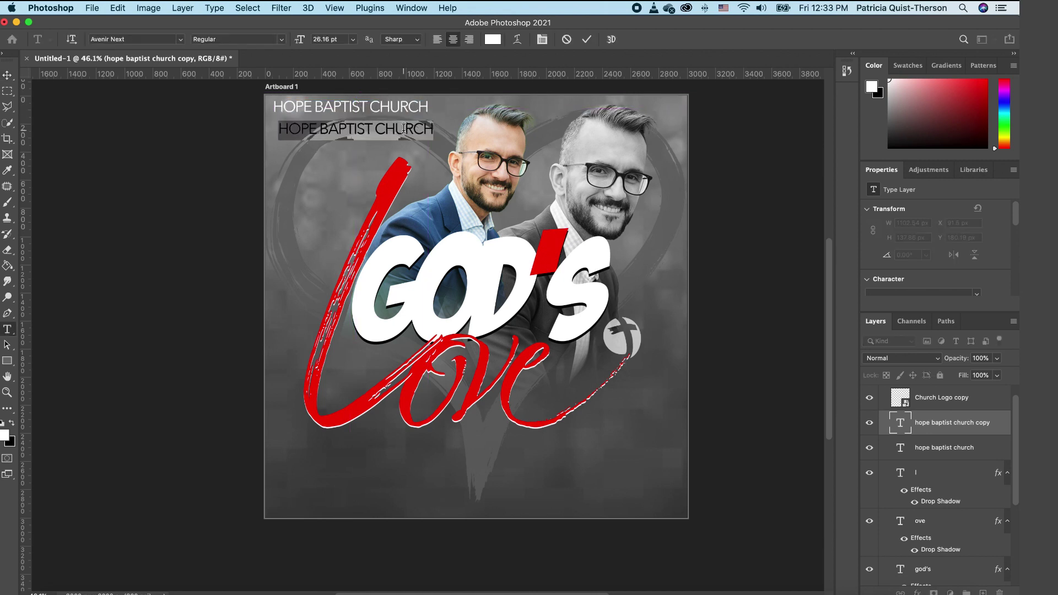
text(with)
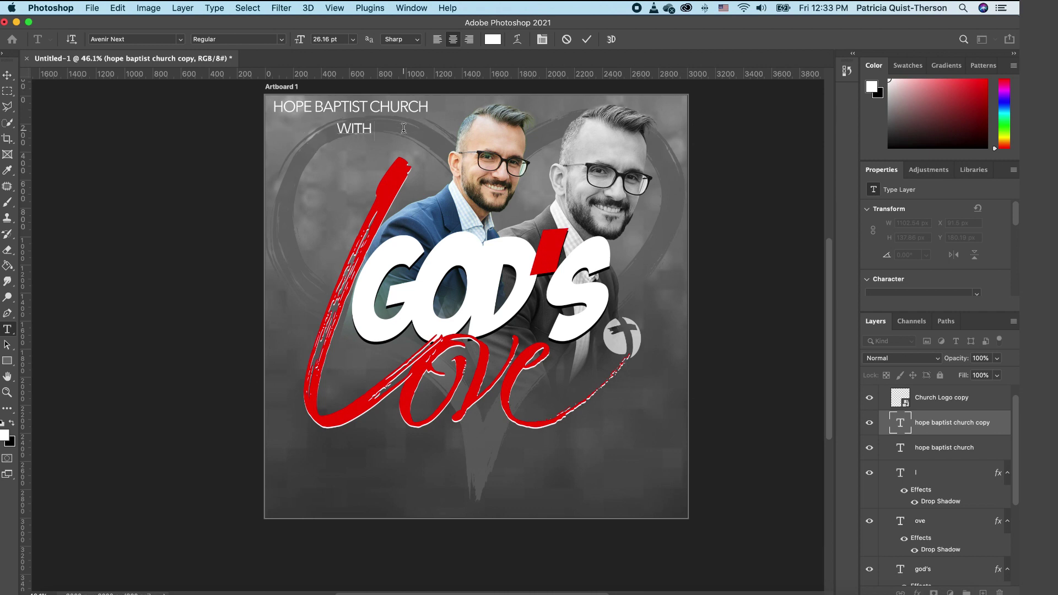
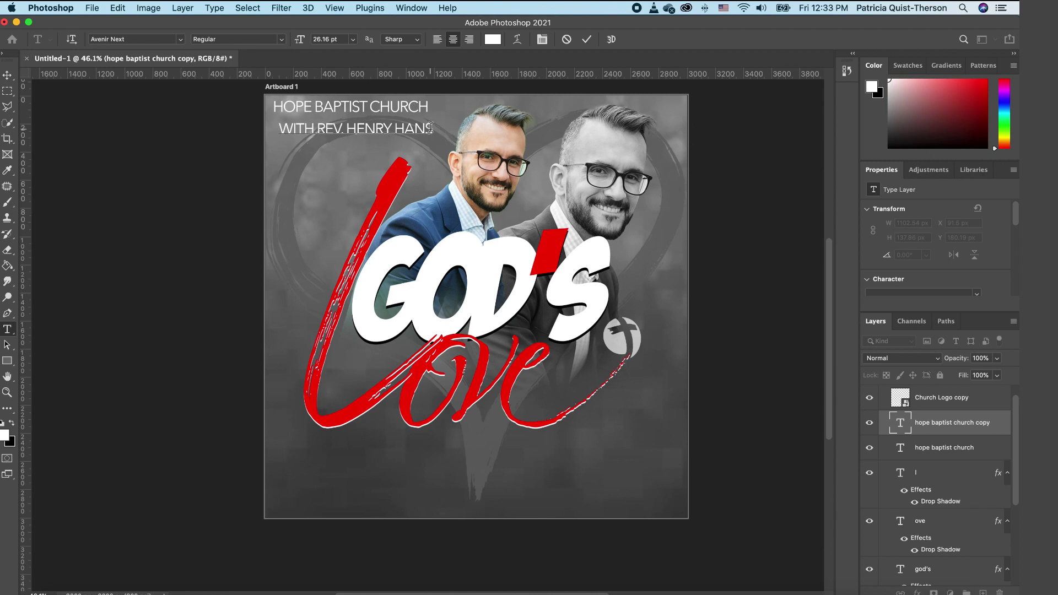
drag(427, 129, 319, 129)
click(285, 39)
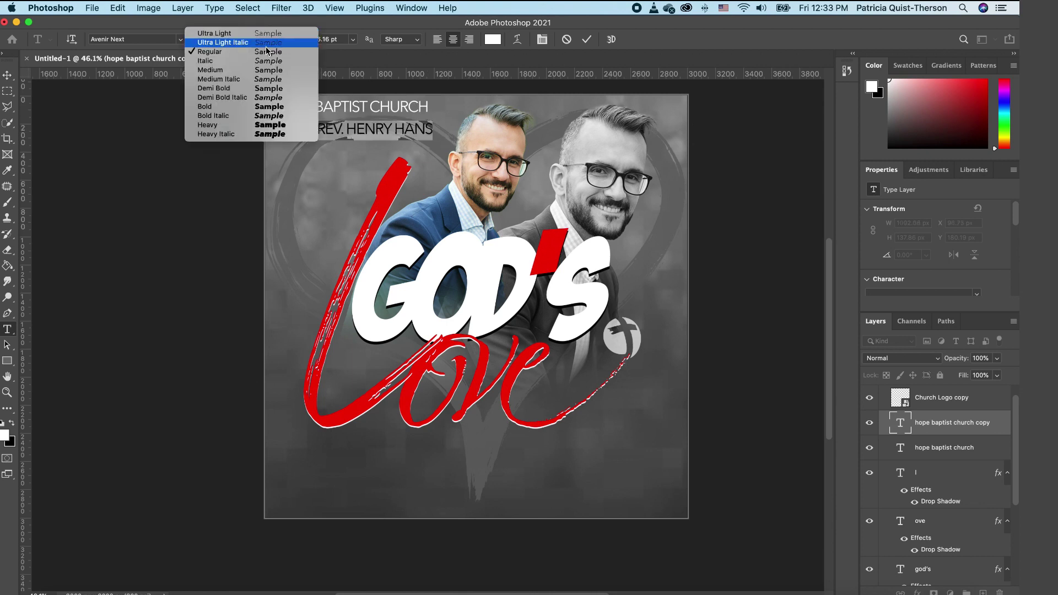
click(221, 104)
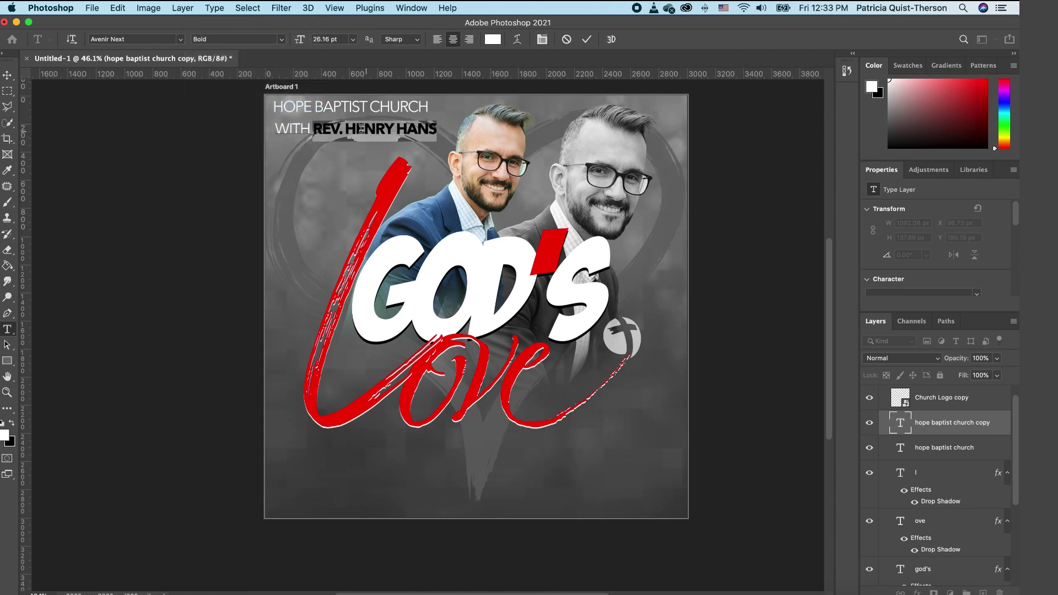
click(7, 74)
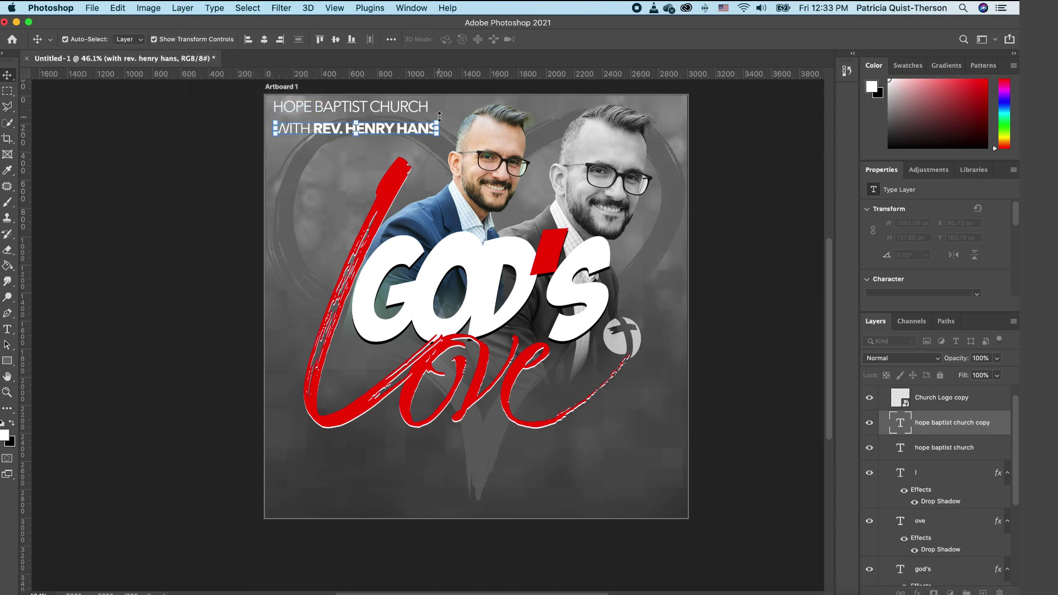
Step: Shrink the WITH line and position it just above GOD'S
drag(439, 122, 443, 228)
key(Return)
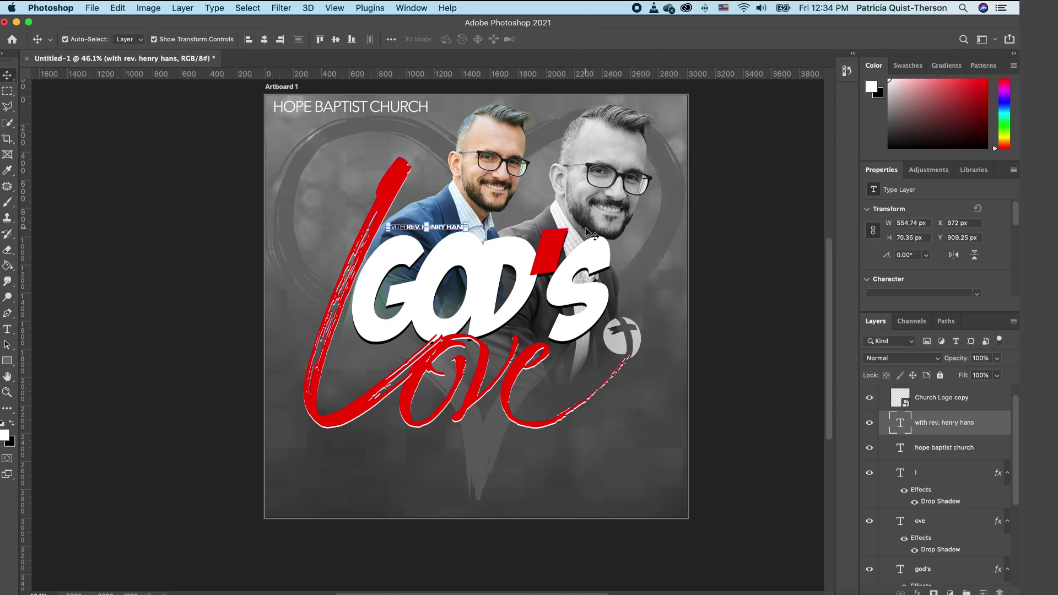
click(473, 231)
click(422, 228)
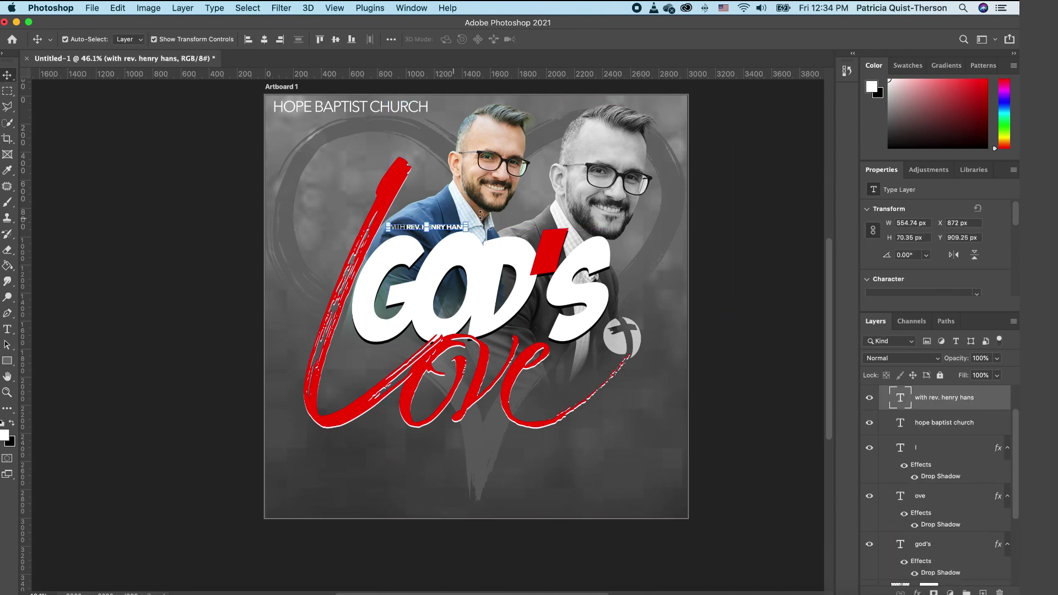
key(Left)
key(Left)
key(Left)
key(Left)
key(Left)
key(Left)
key(Left)
key(Left)
key(Left)
key(super+t)
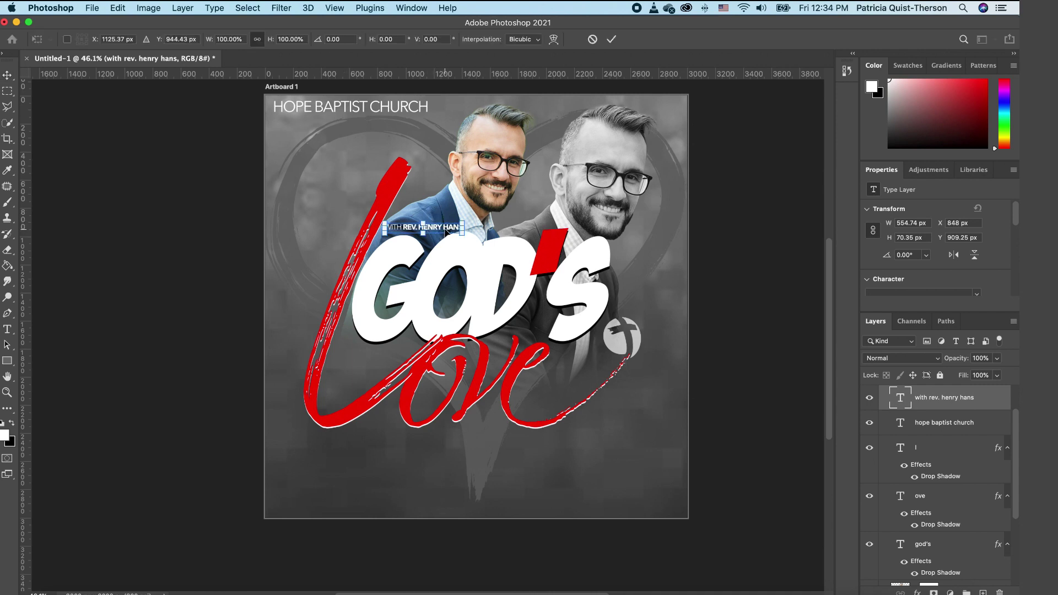
key(Return)
click(610, 276)
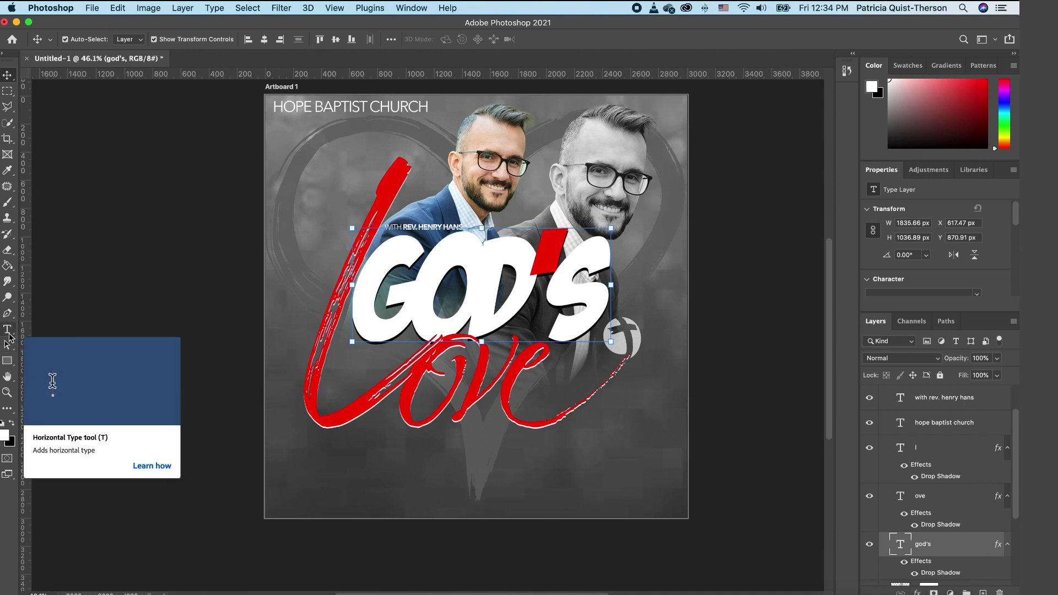
Step: Add 'john3:16' text in All Round Gothic coloured white
click(9, 332)
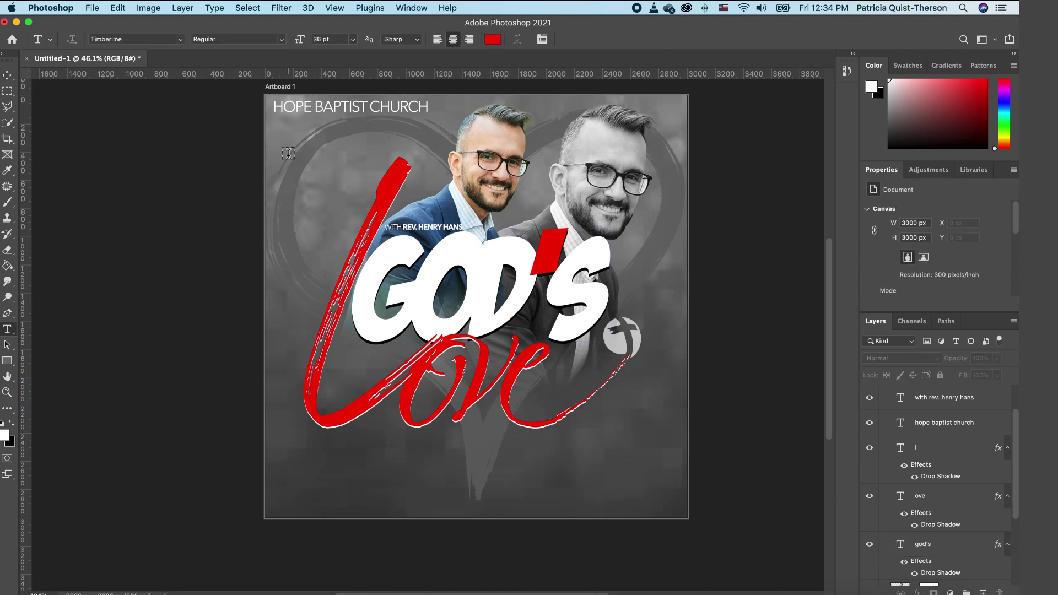
key(super+v)
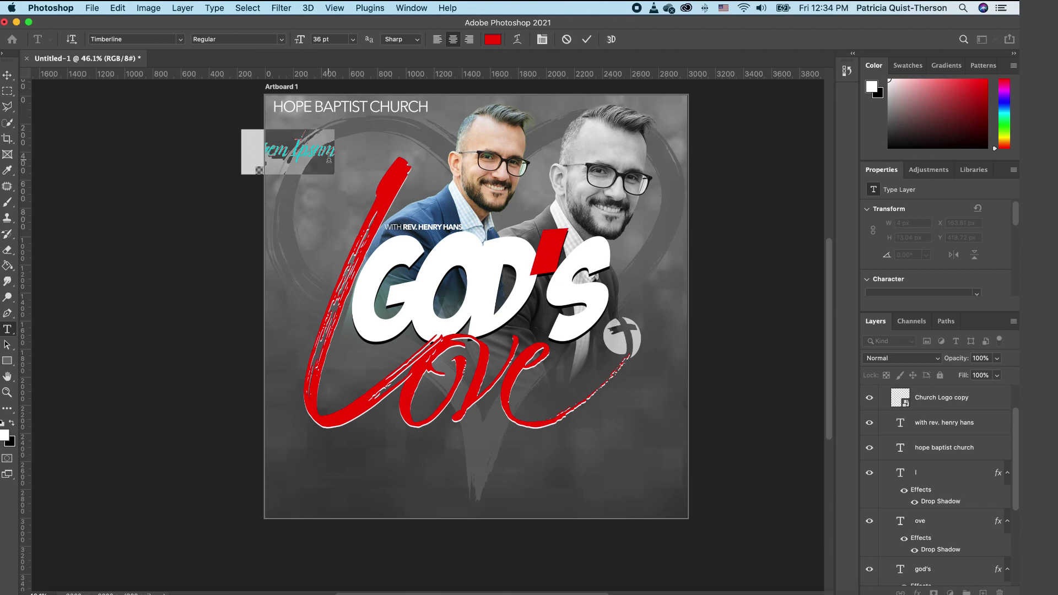
text(john)
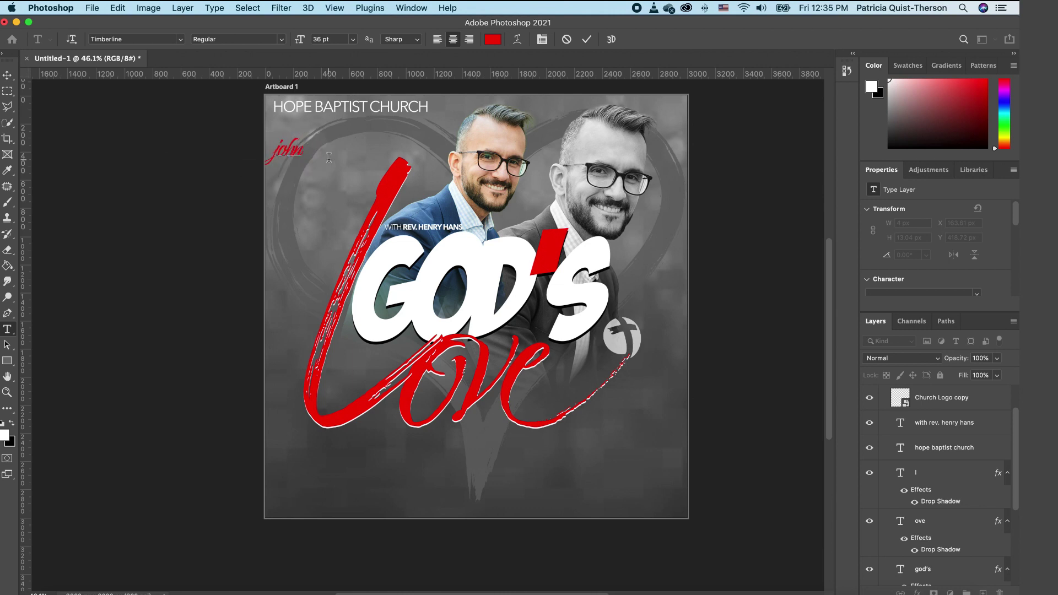
text(3:16)
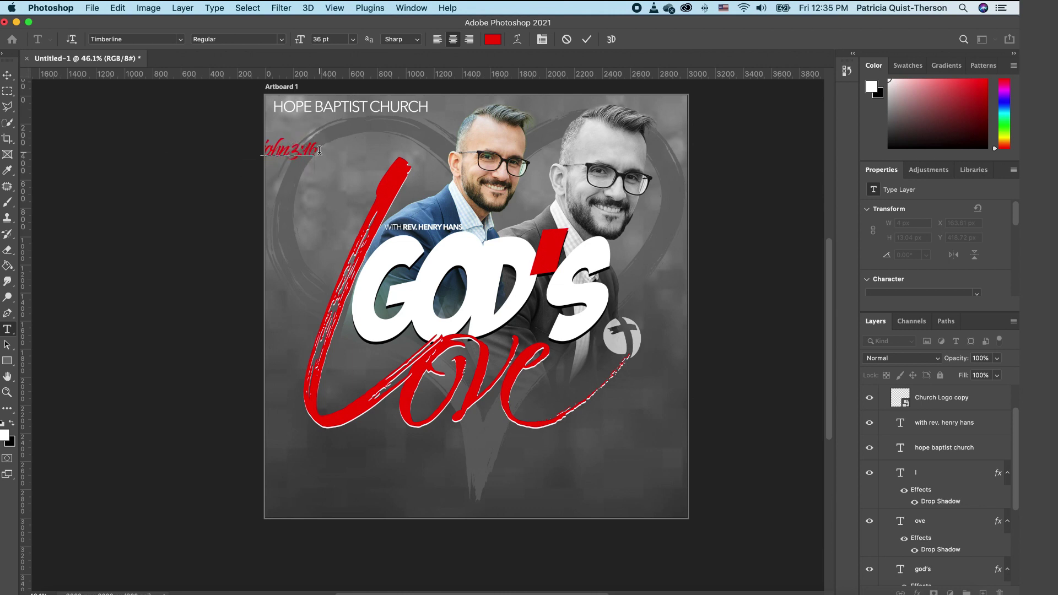
key(super+a)
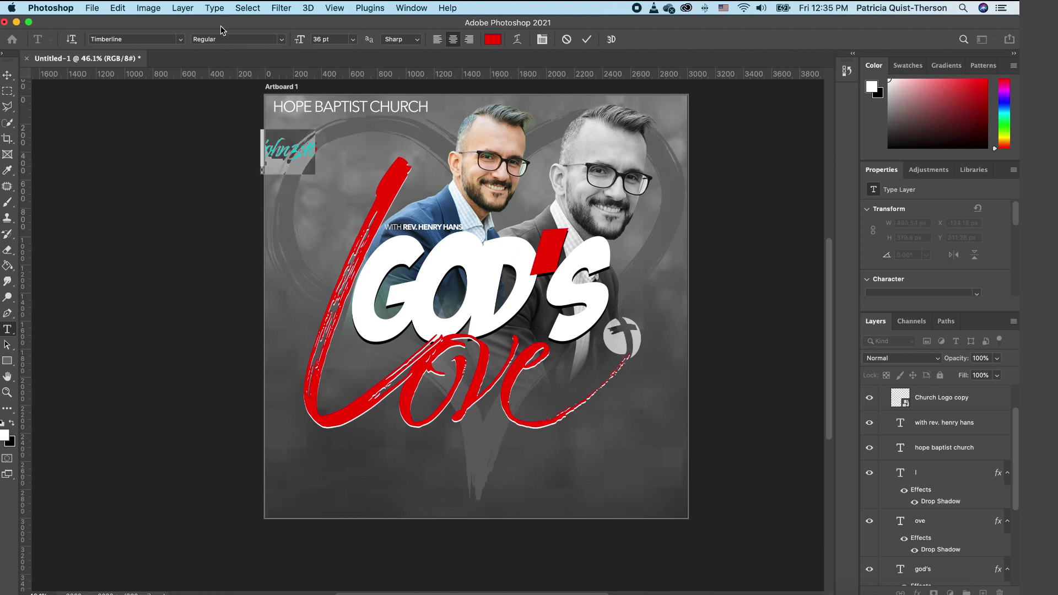
click(179, 40)
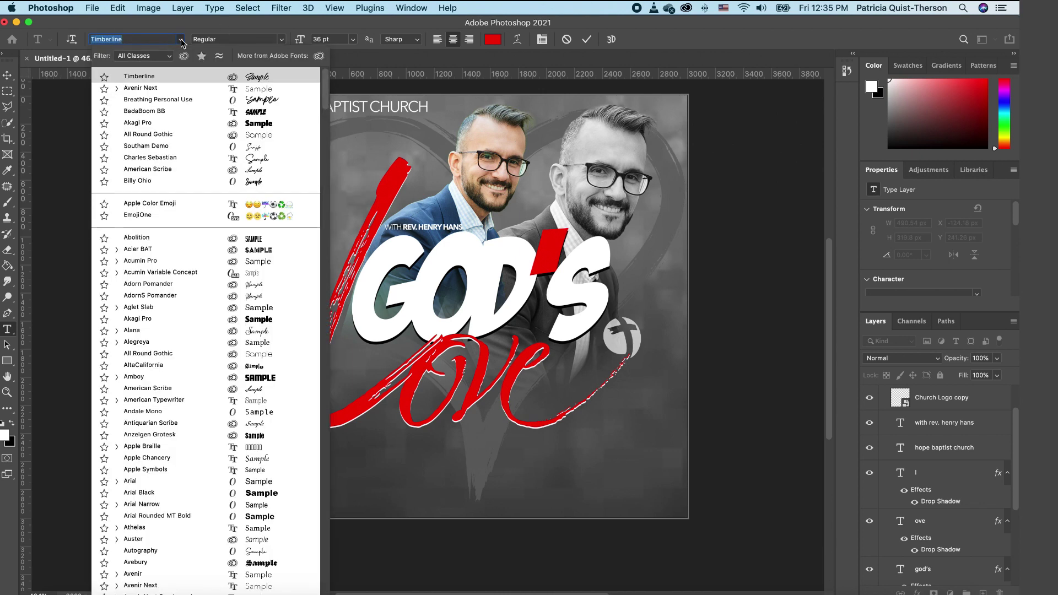
click(260, 135)
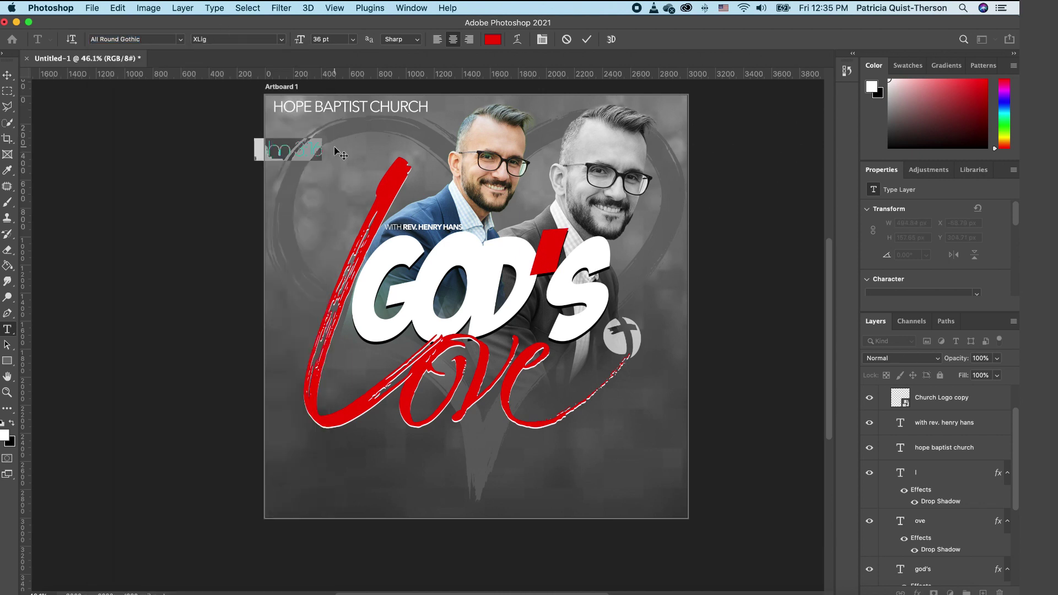
click(11, 424)
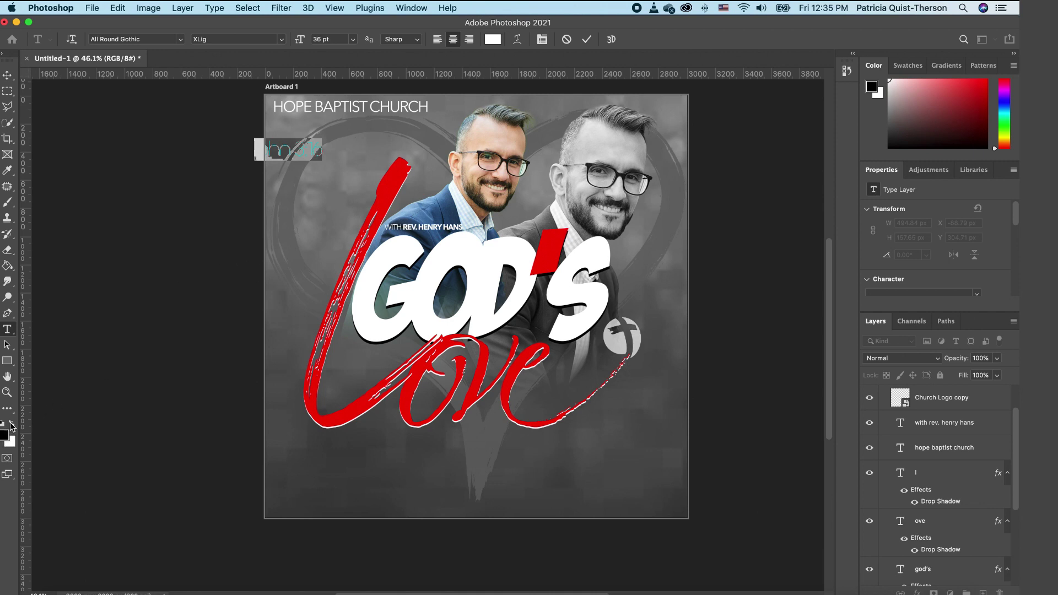
click(12, 424)
click(7, 74)
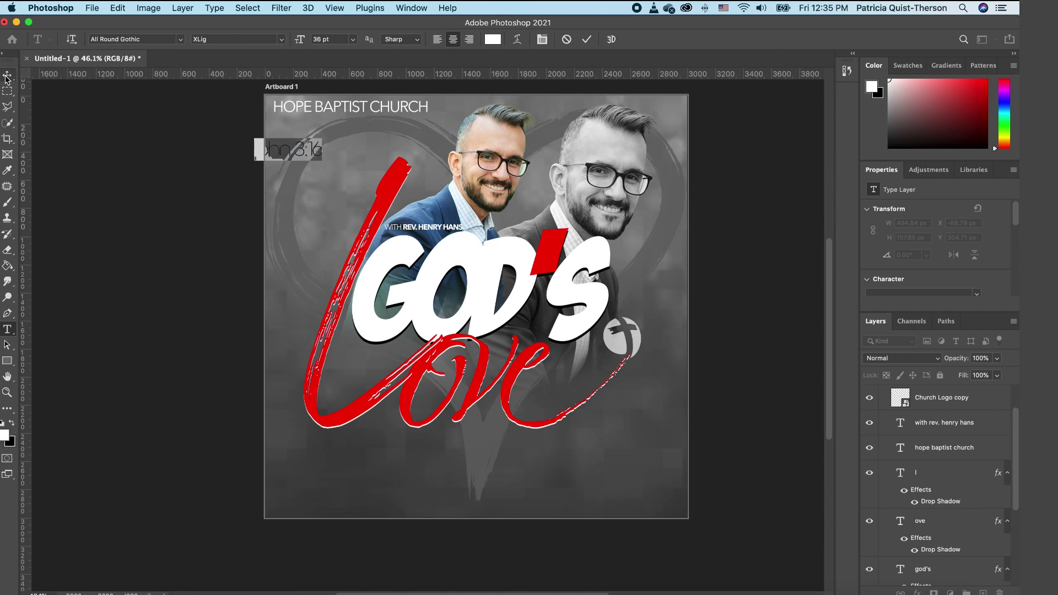
Step: Move the verse text below Love and set it to All Caps
drag(305, 157, 593, 451)
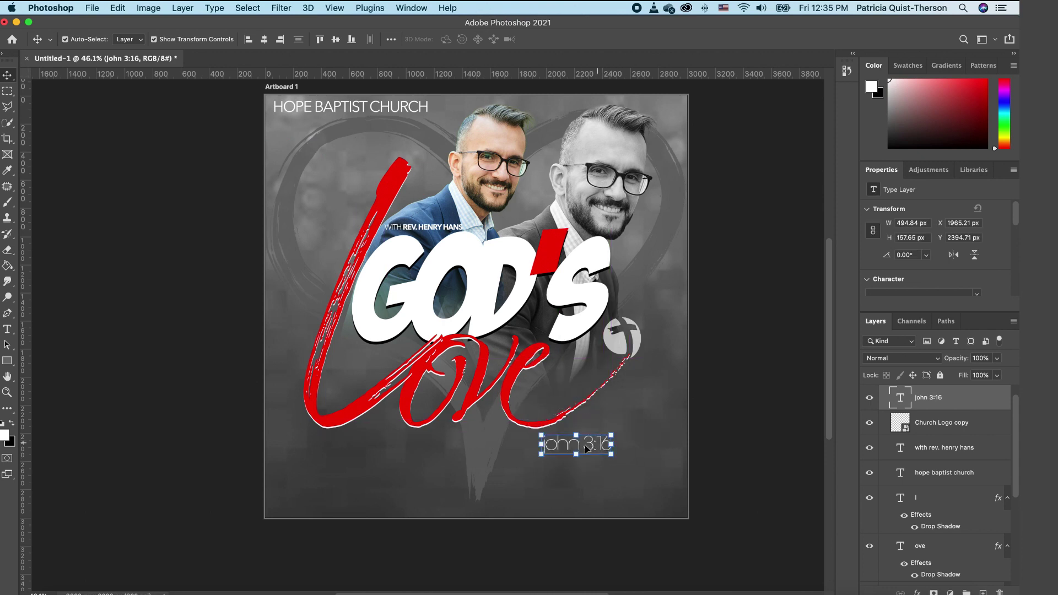
double_click(901, 397)
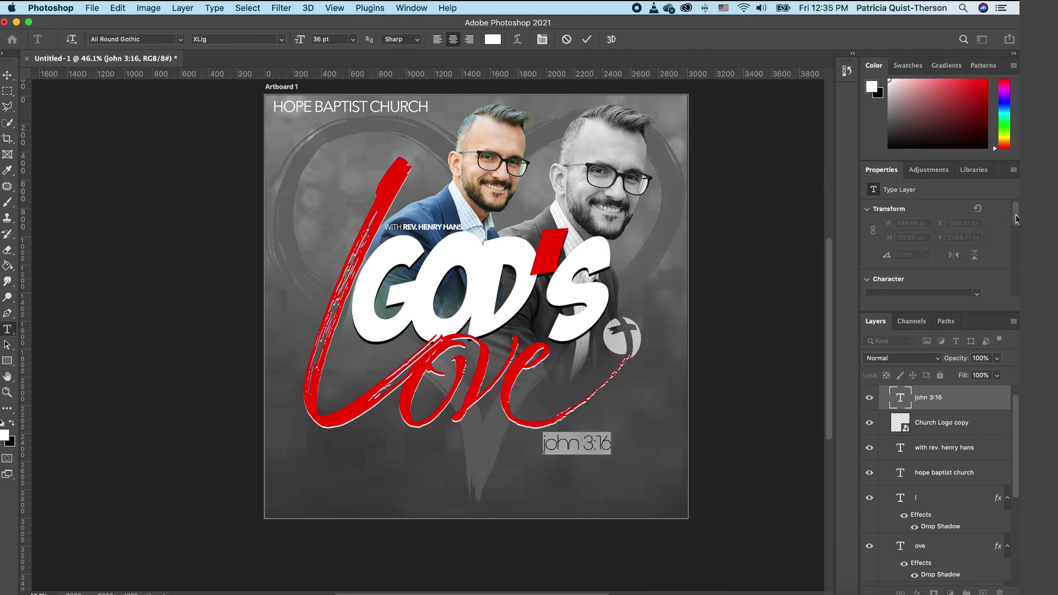
drag(1017, 216, 1019, 274)
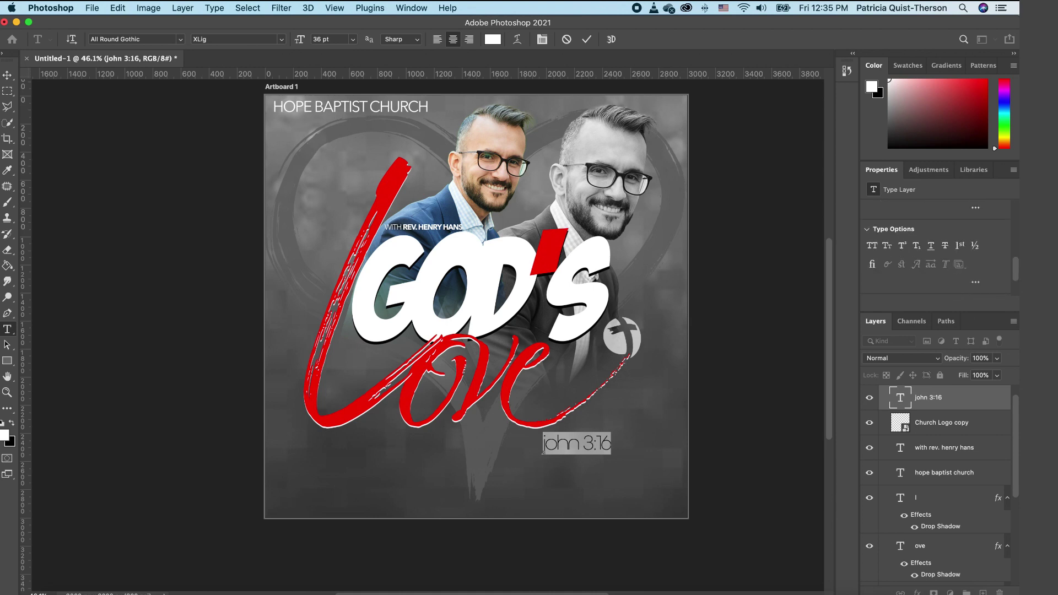
click(872, 248)
click(8, 75)
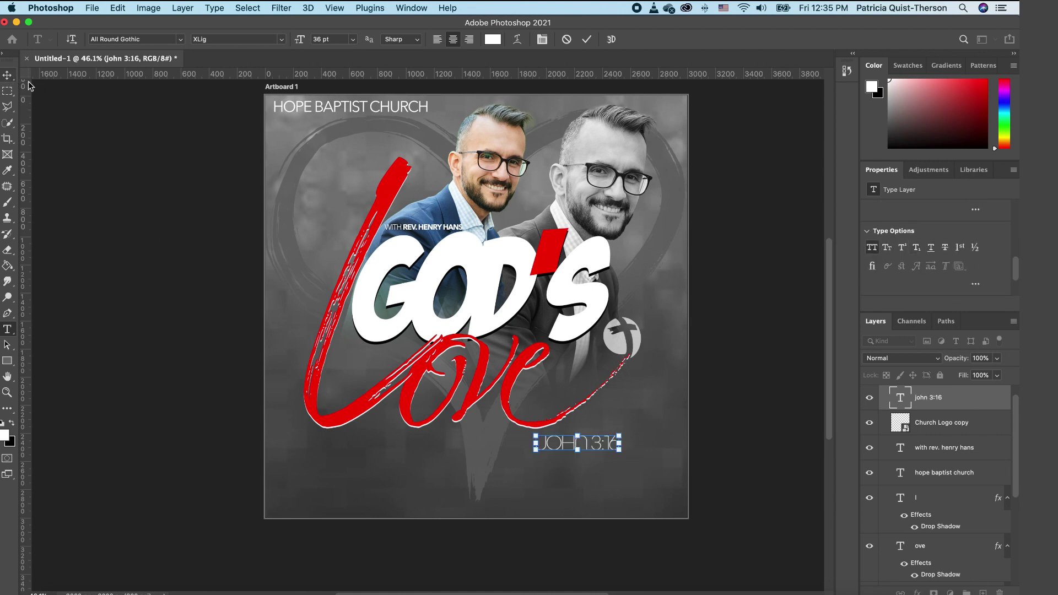
click(791, 453)
Step: Nudge JOHN 3:16 closer to Love and place a duplicate further down
click(610, 453)
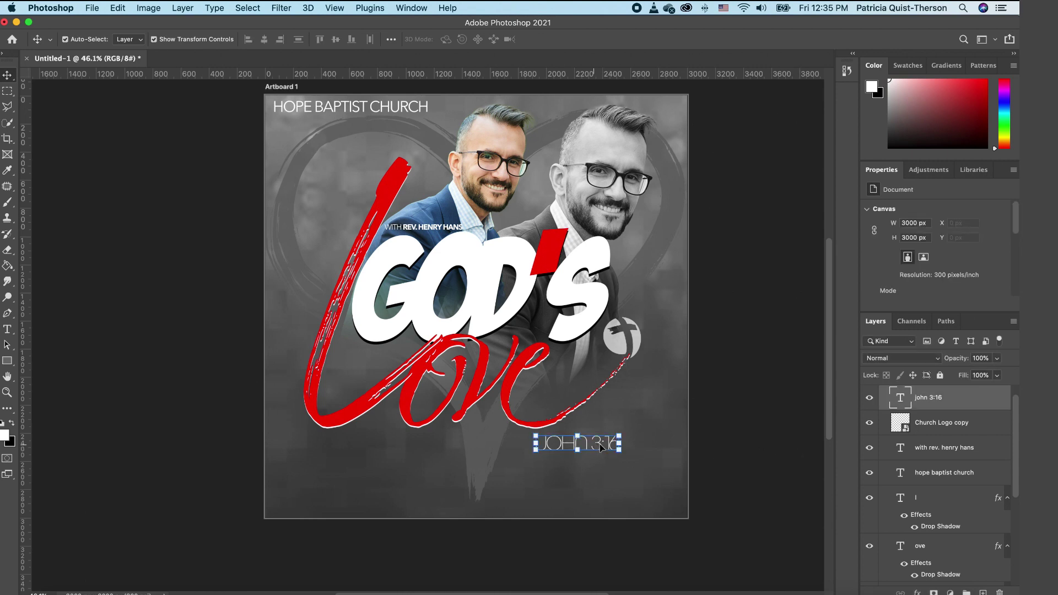
drag(594, 448, 596, 439)
click(762, 436)
click(609, 438)
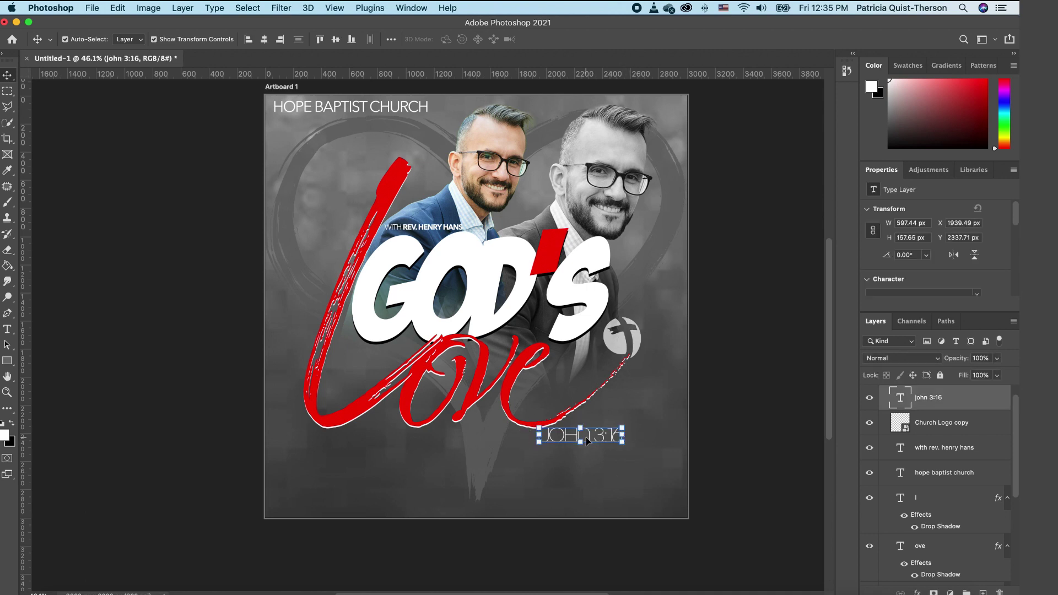
key(super+j)
drag(600, 441, 602, 495)
Step: Retype the copied verse line as FEB and move it to the flyer's lower left
double_click(609, 496)
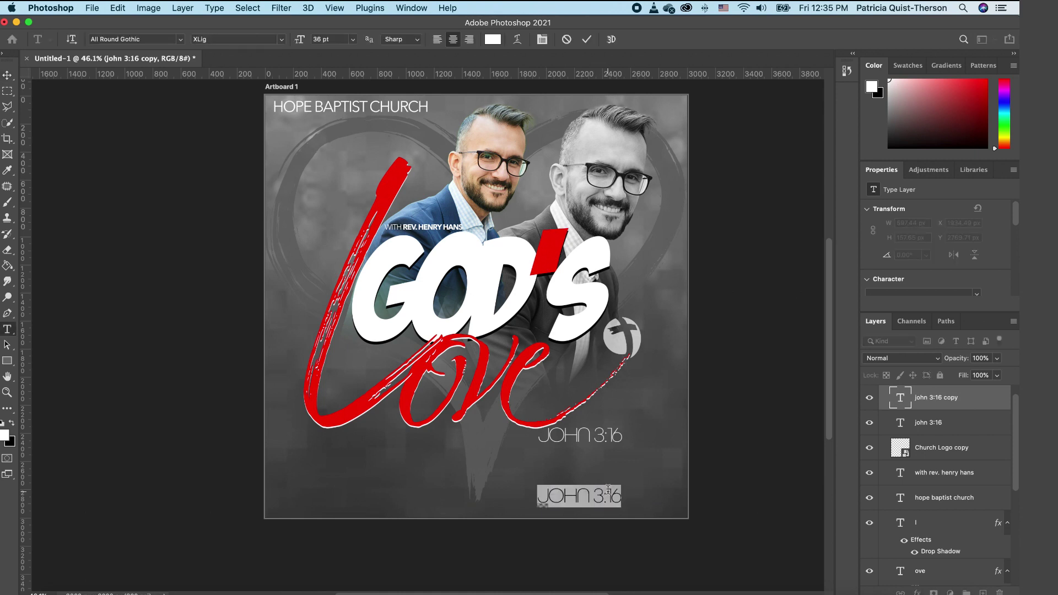
text(FEB)
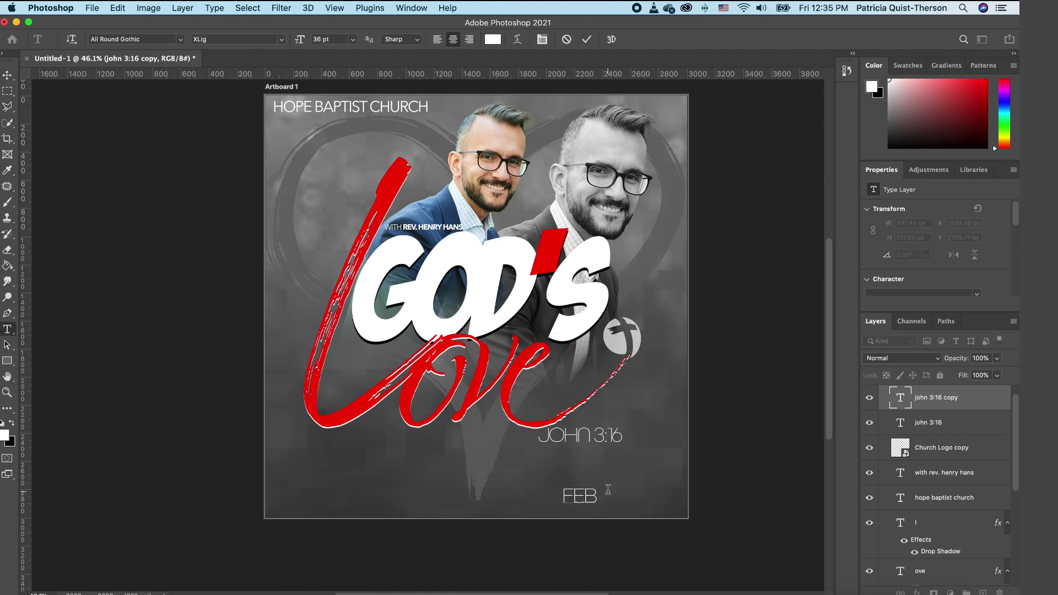
click(8, 75)
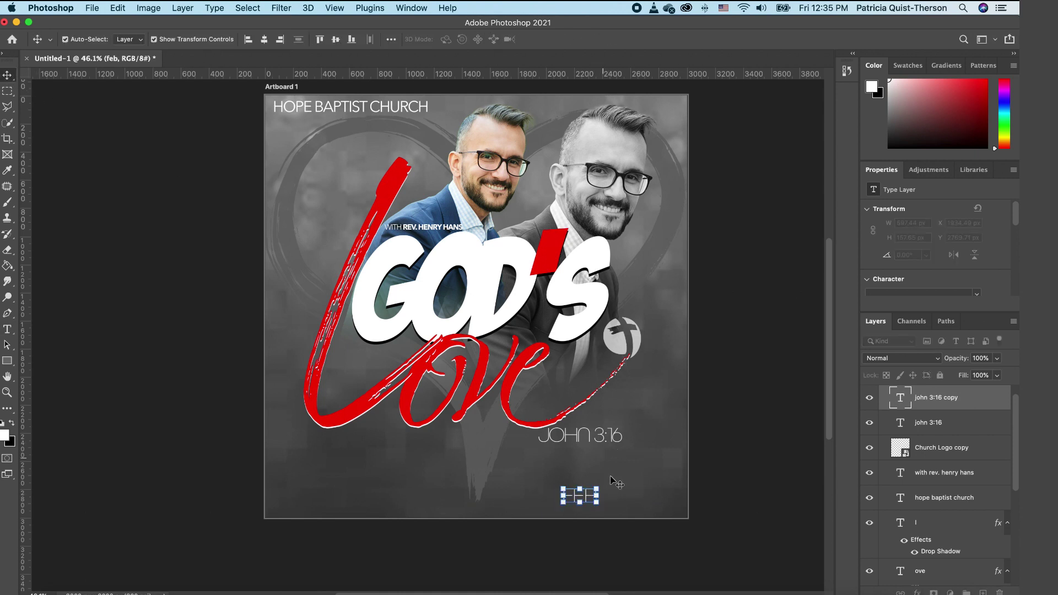
key(ctrl+t)
drag(583, 500, 392, 464)
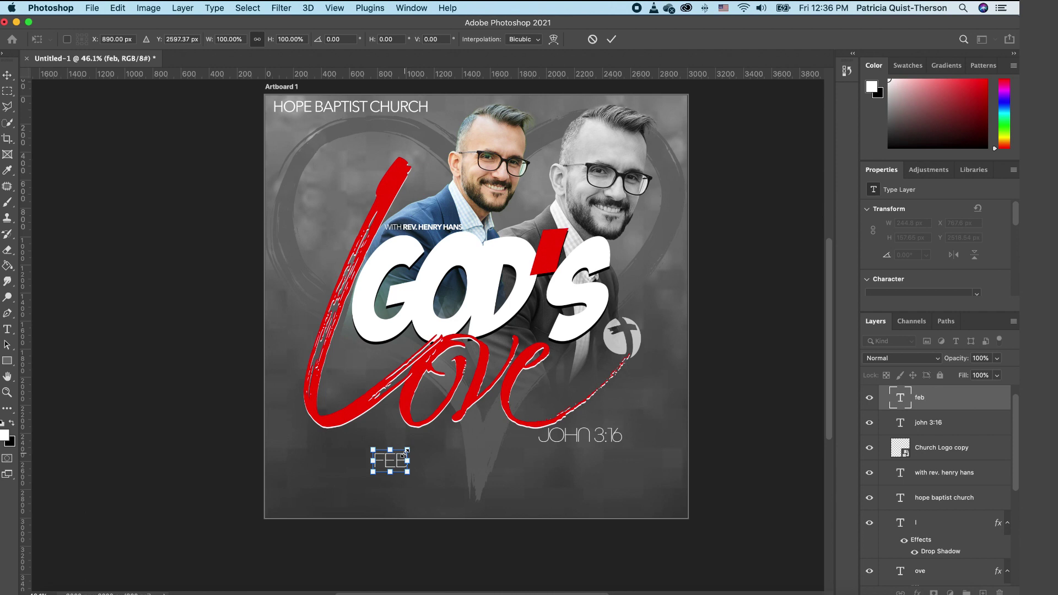
key(Return)
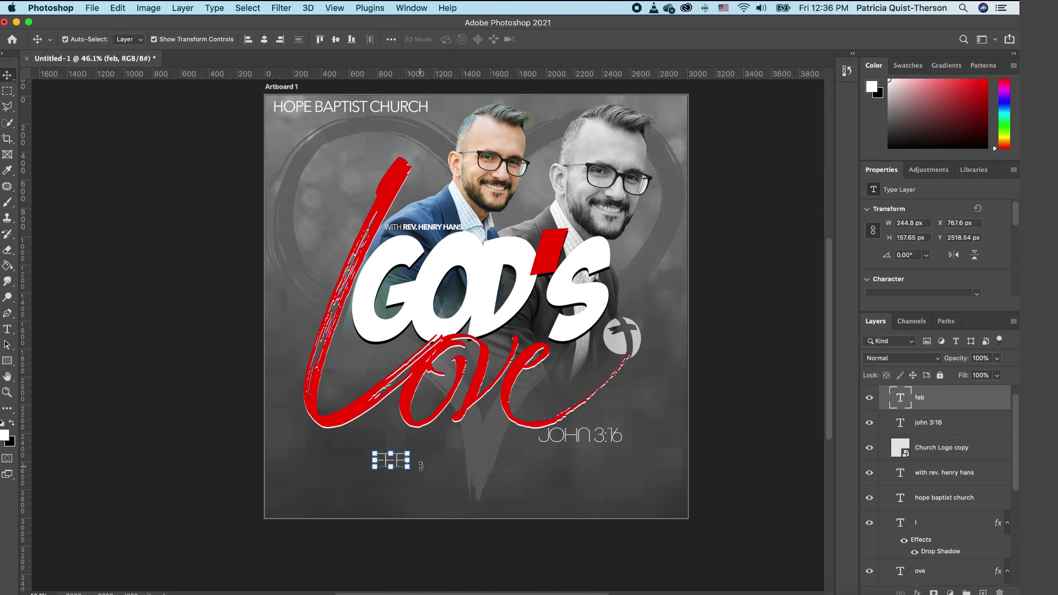
click(447, 474)
scroll(514, 415, up, 3)
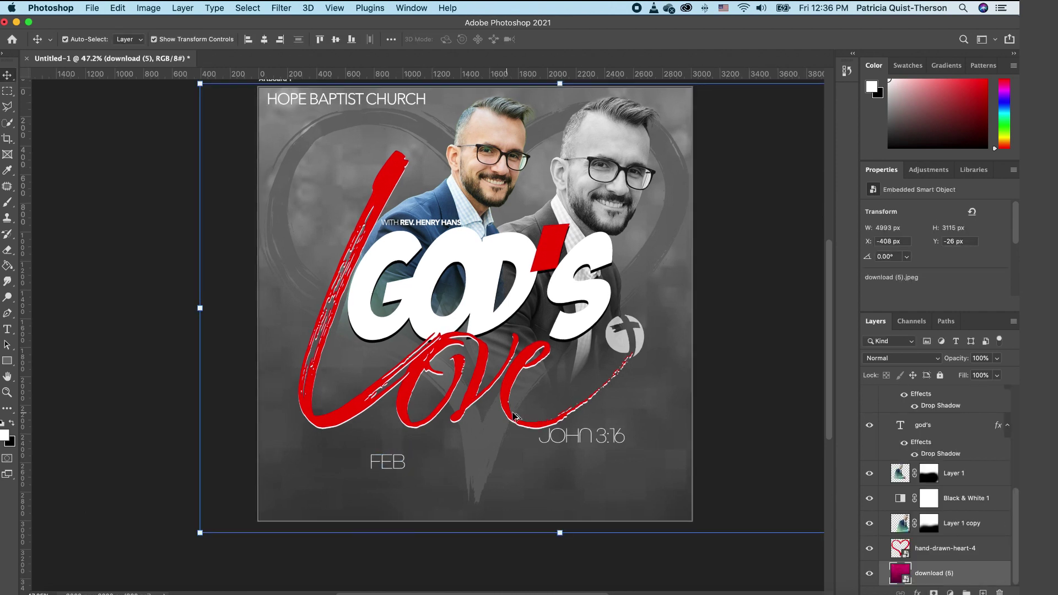
click(7, 393)
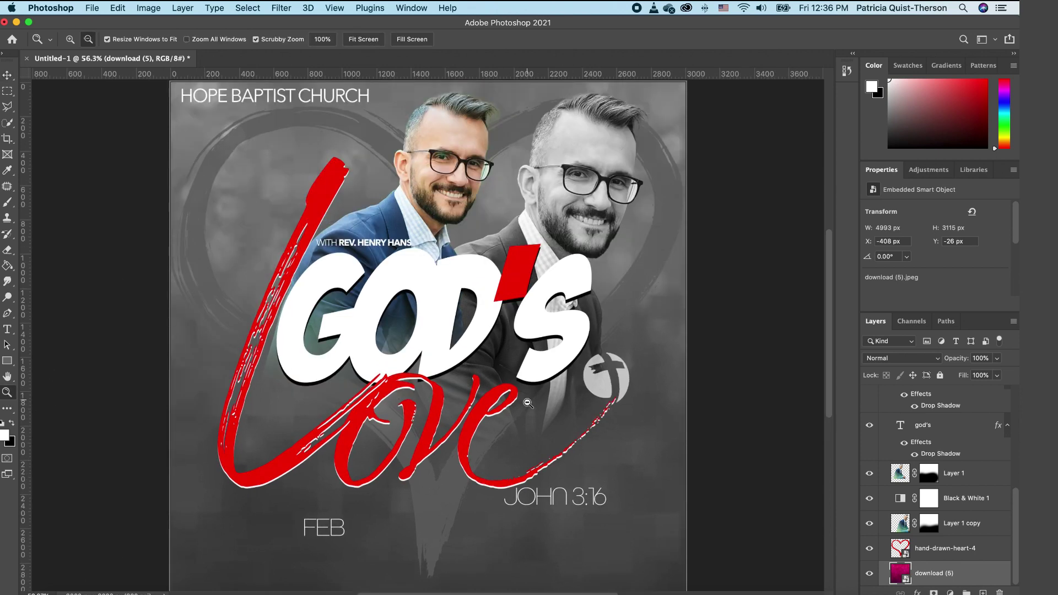
Step: Type '14' in the Akagi Pro font
click(8, 330)
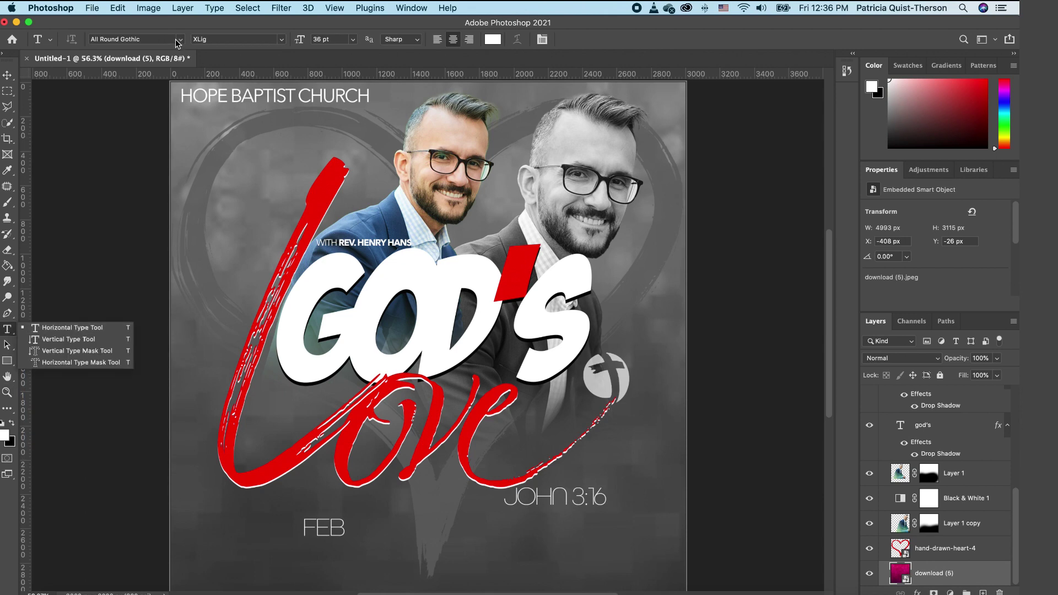
click(178, 40)
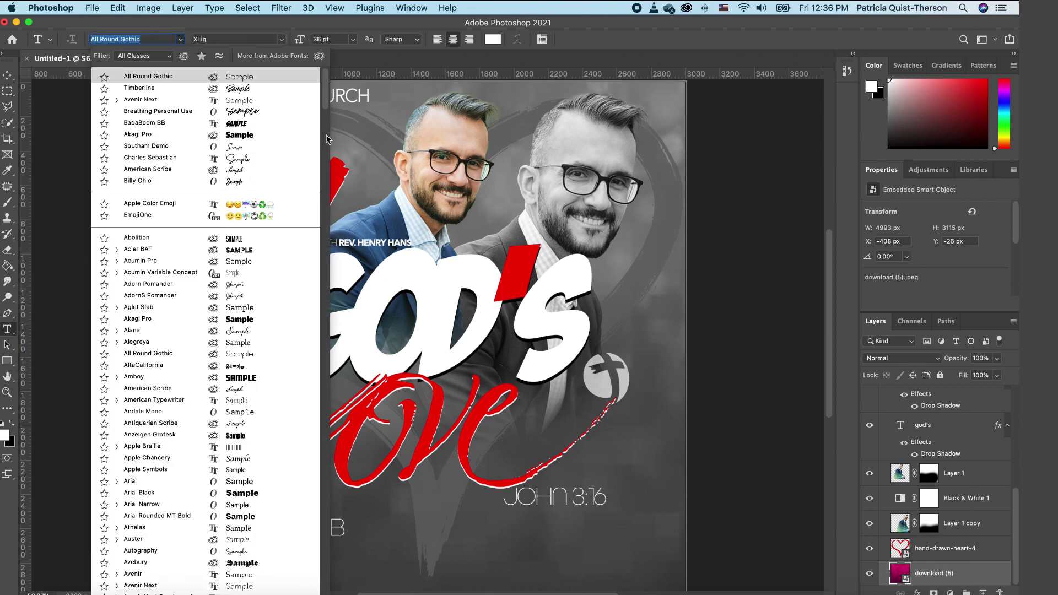
key(Down)
key(Down)
key(Down)
key(Down)
key(Down)
click(359, 130)
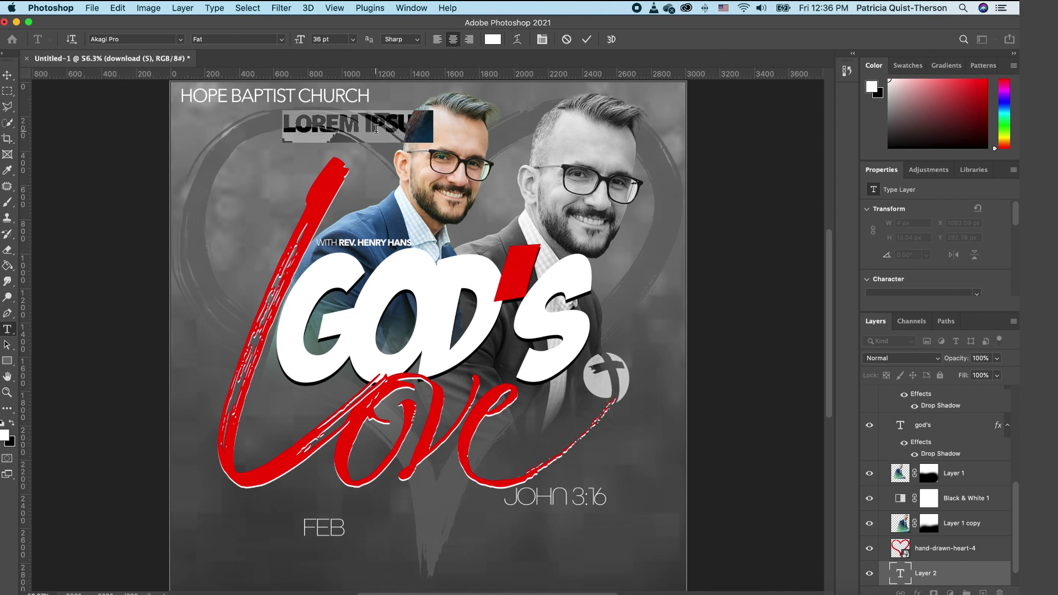
key(BackSpace)
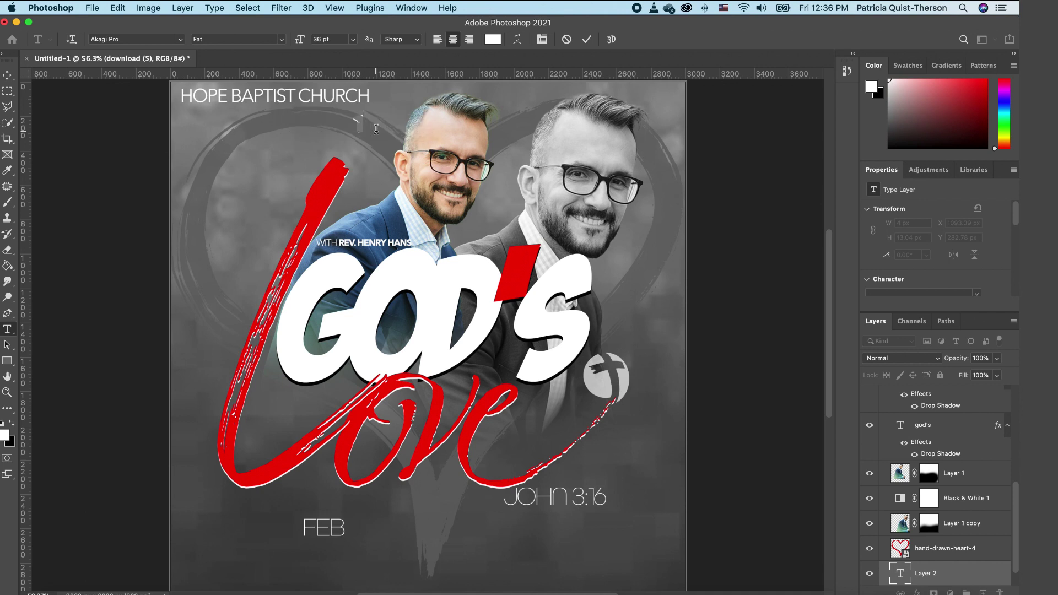
text(14)
double_click(369, 120)
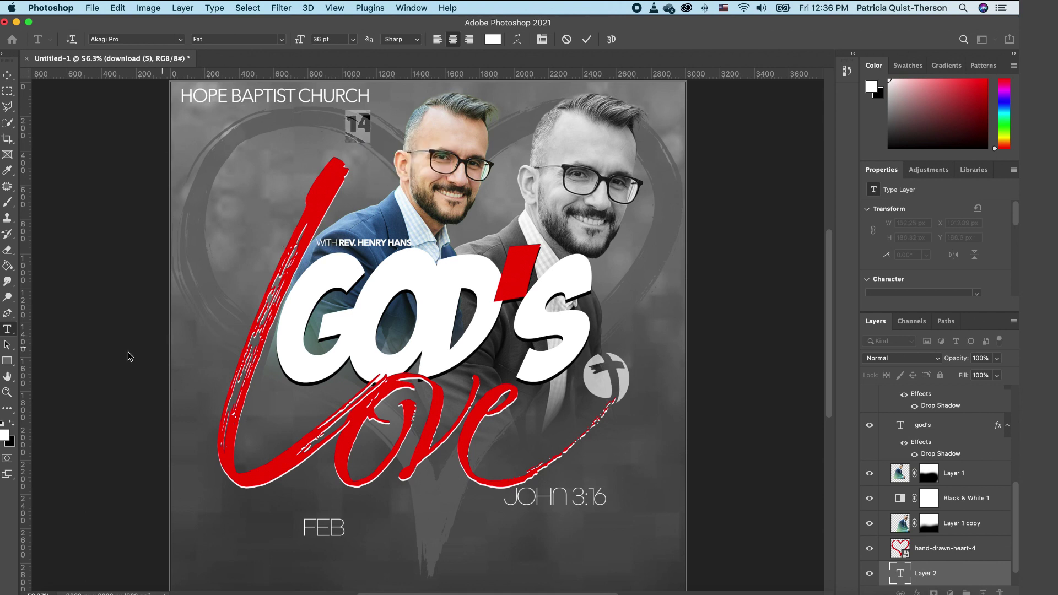
Step: Colour the 14 with red sampled from the Love lettering
click(6, 436)
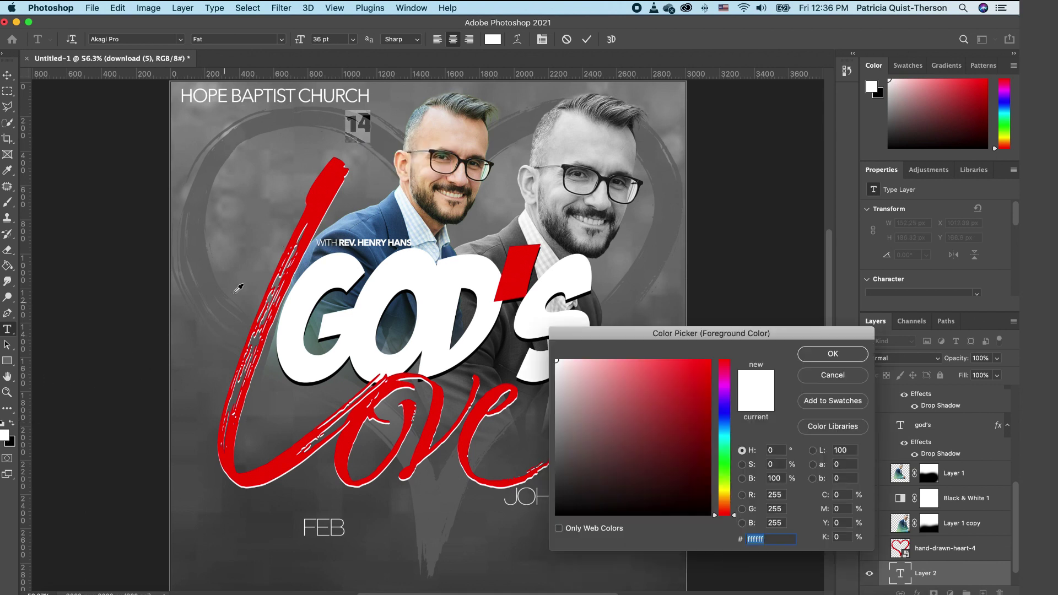
click(328, 177)
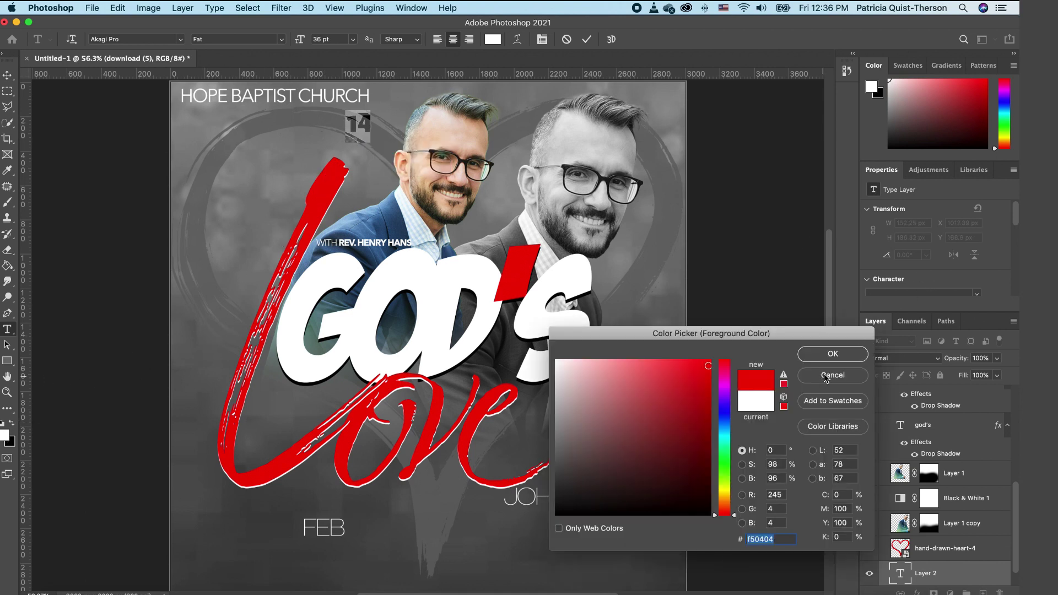
click(833, 355)
click(8, 75)
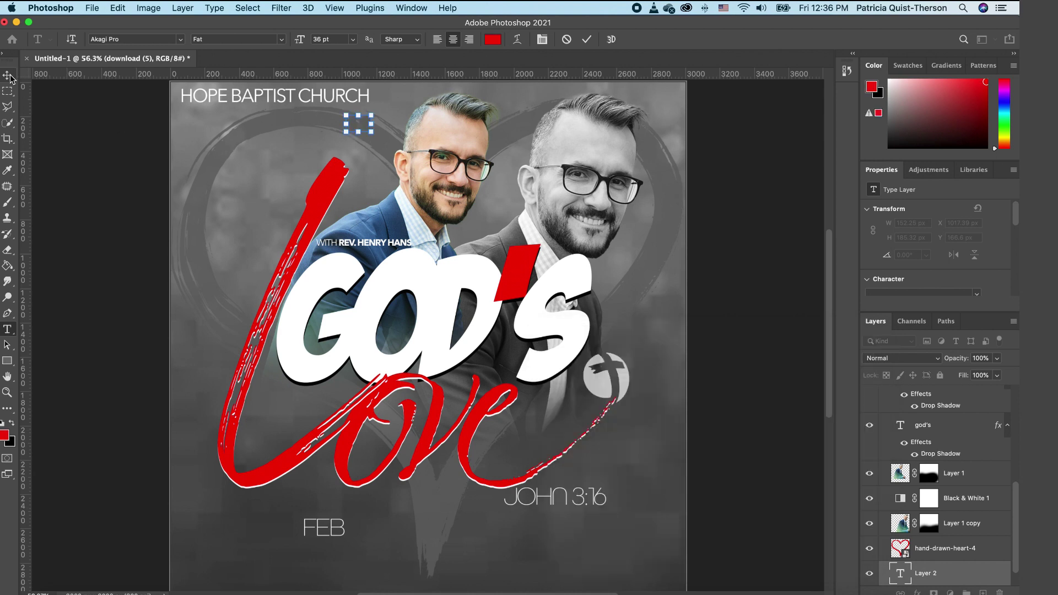
Step: Raise the 14 layer in the stack and scale it into place beneath FEB
drag(947, 568, 981, 419)
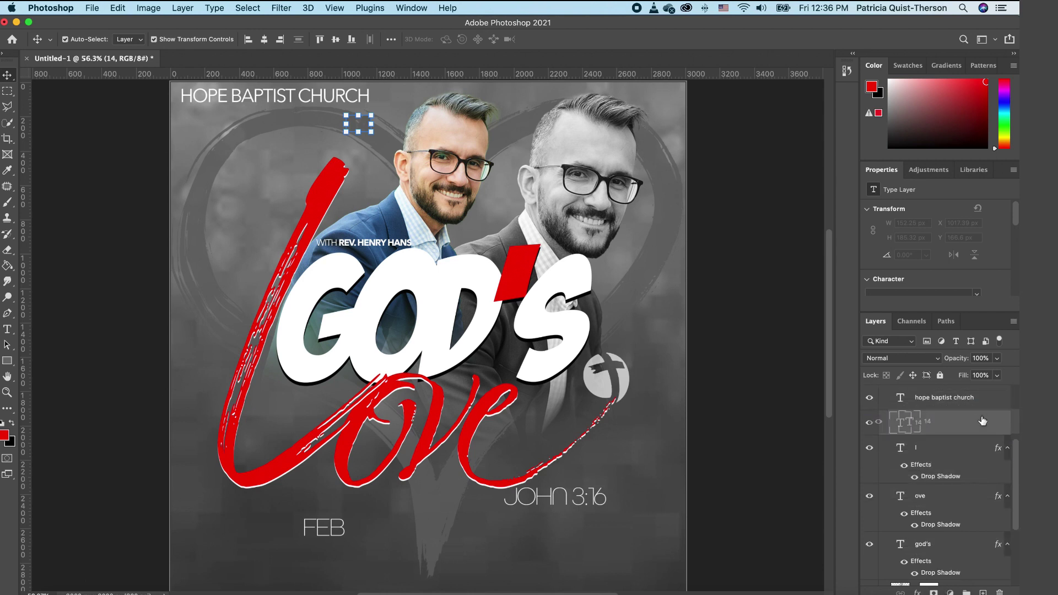
drag(363, 128, 331, 565)
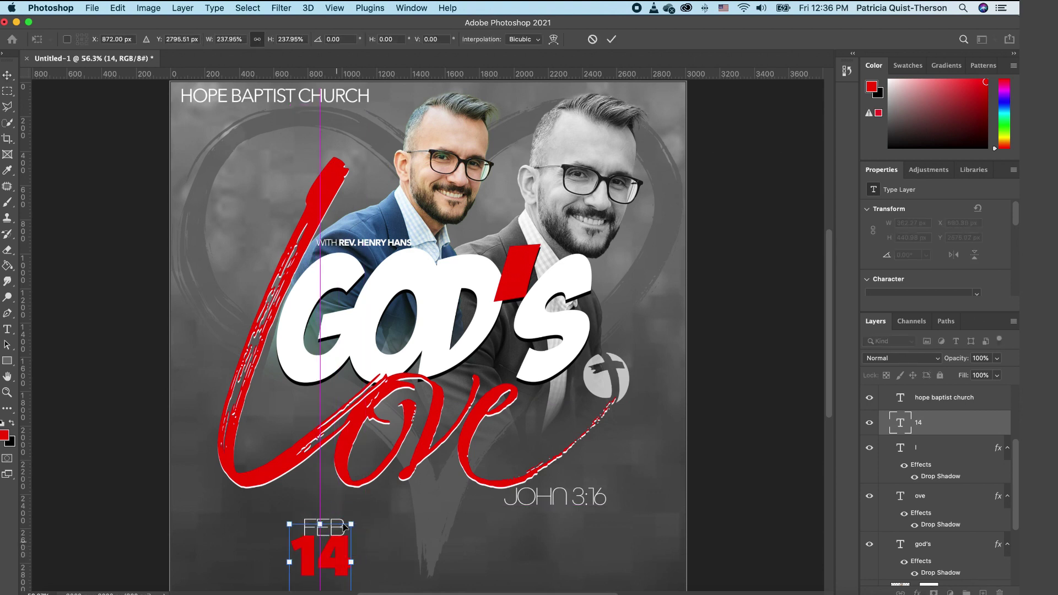
drag(352, 524, 342, 530)
key(Return)
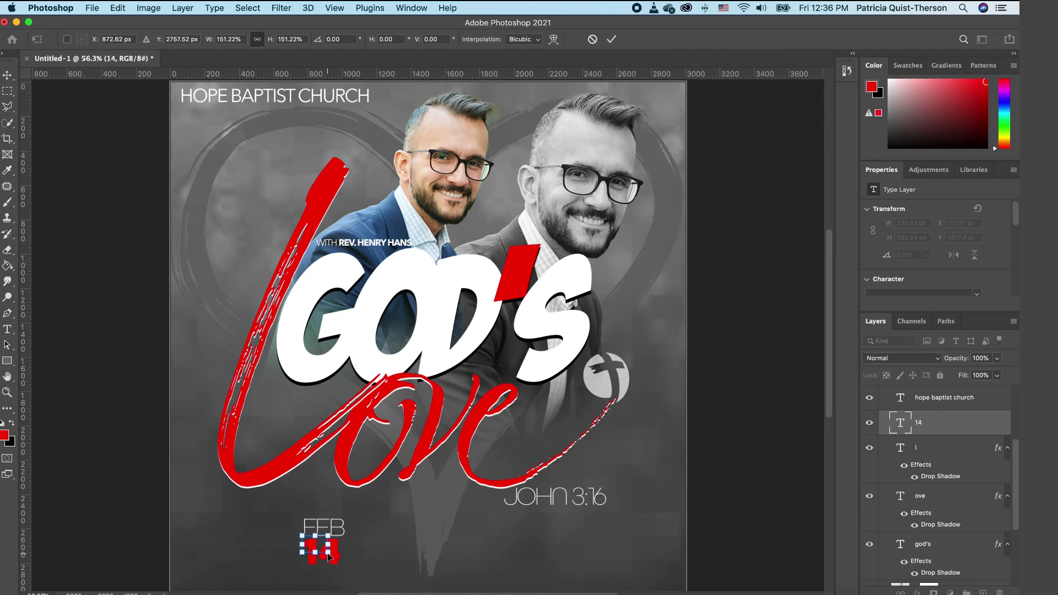
click(364, 550)
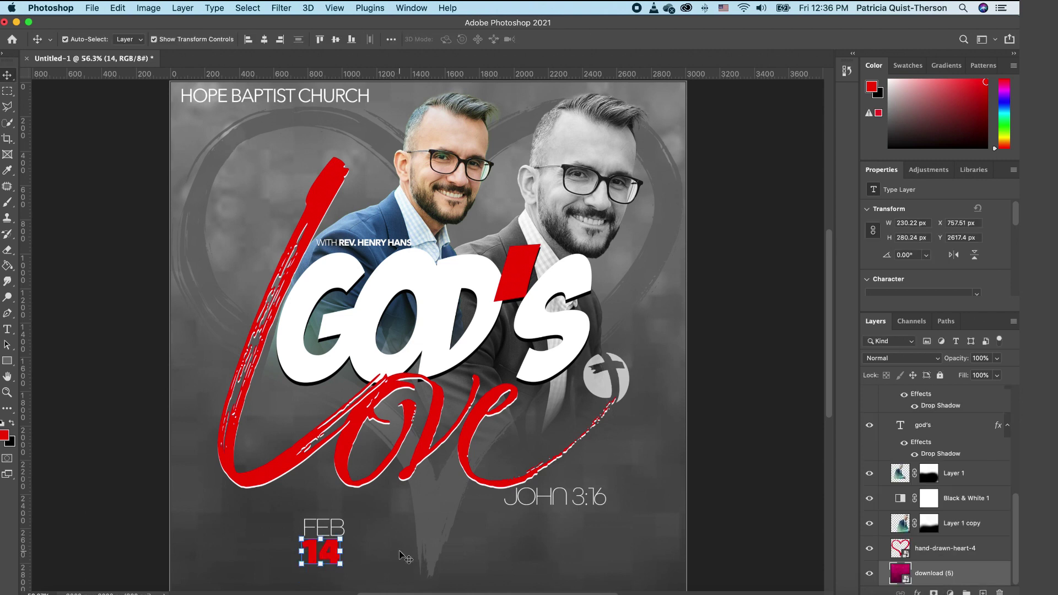
Step: Duplicate the red 14 to its right and retype the copy as white 'TH'
click(329, 554)
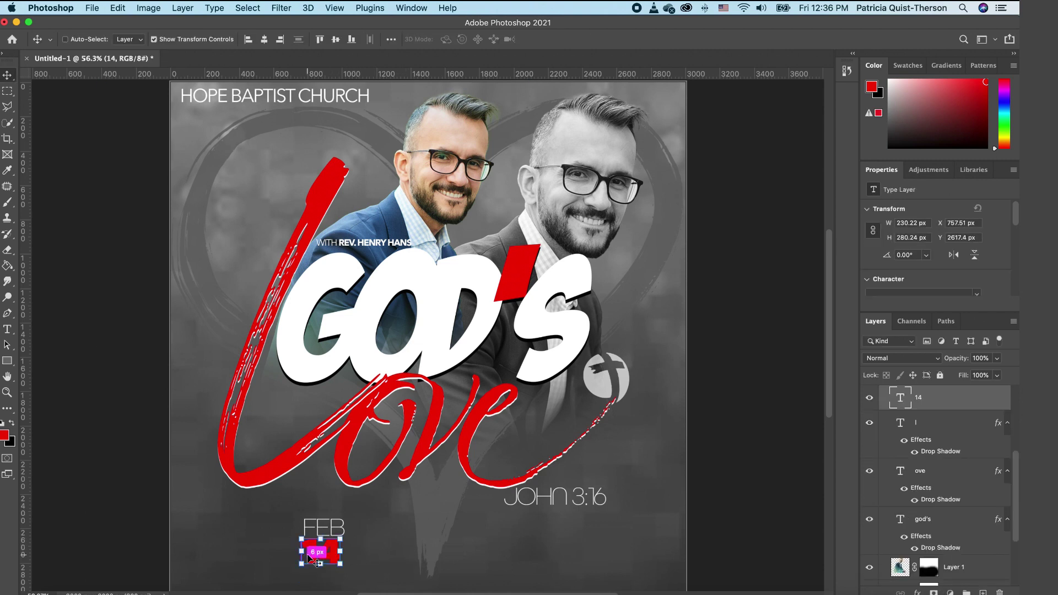
alt+drag(308, 558, 370, 550)
double_click(370, 547)
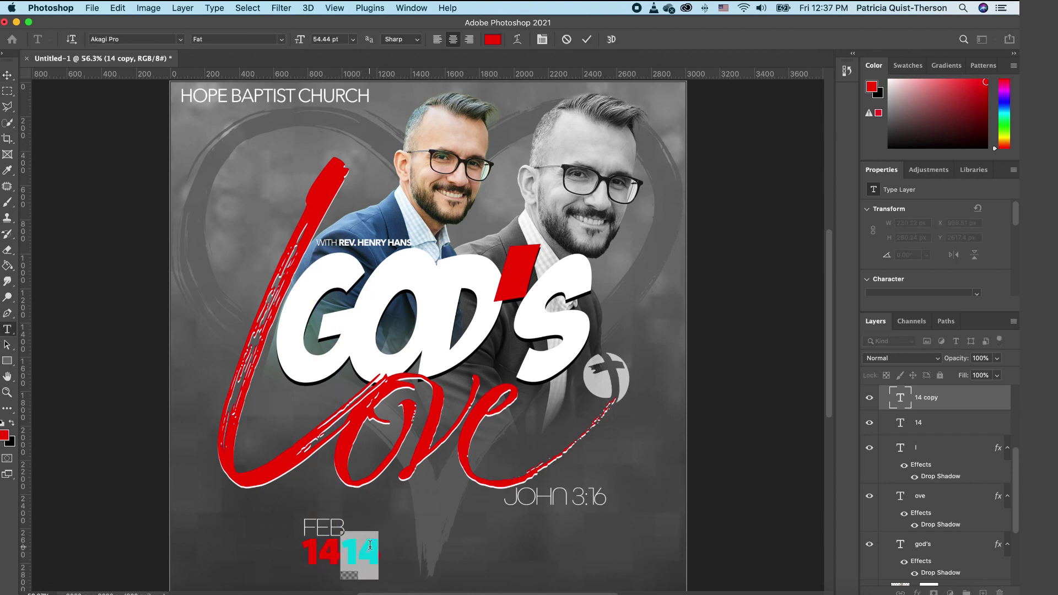
click(370, 545)
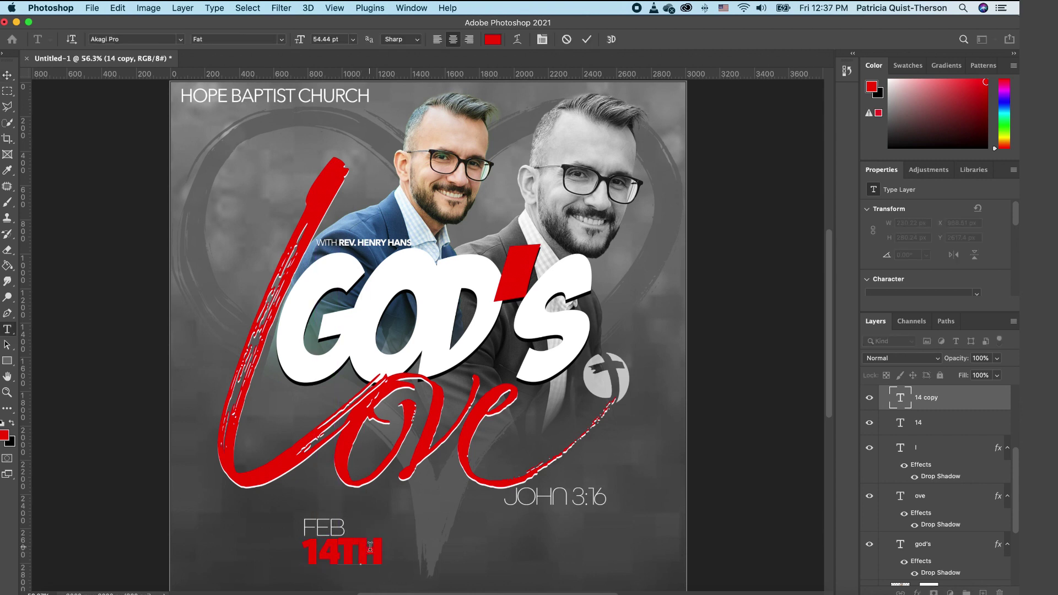
drag(383, 546, 340, 552)
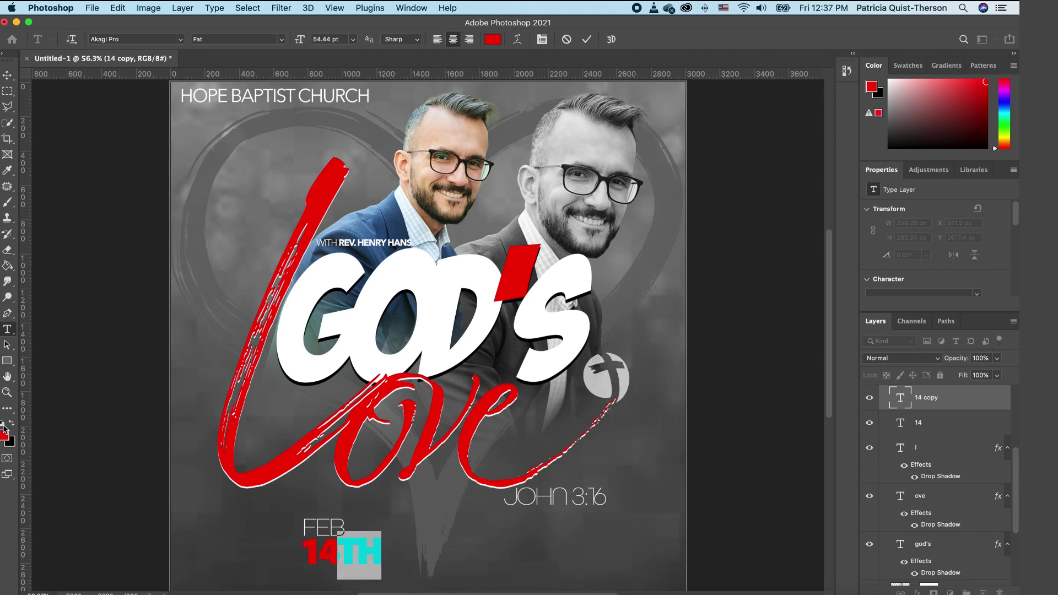
click(3, 424)
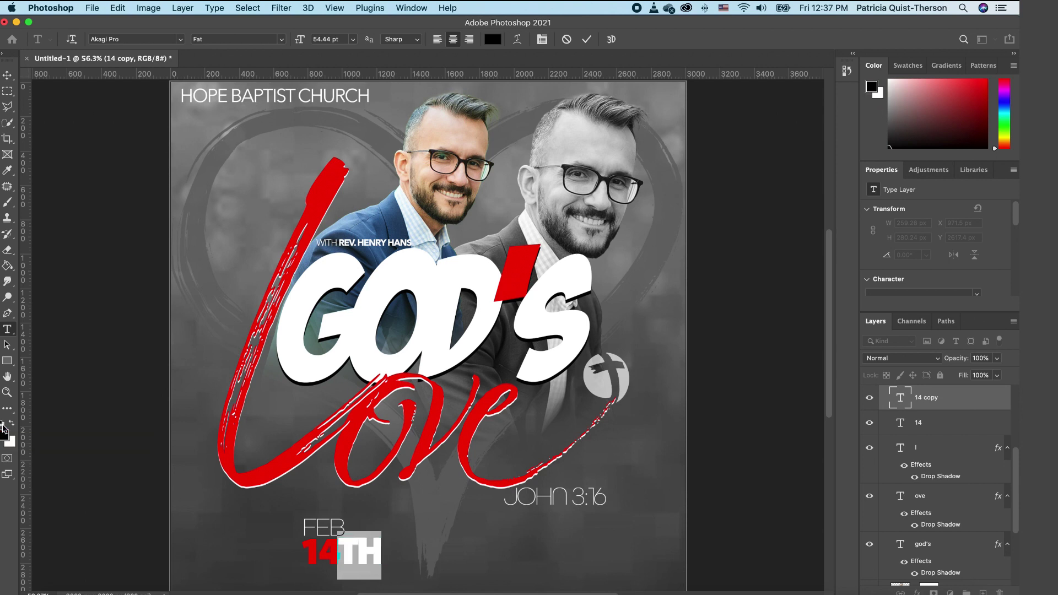
click(12, 423)
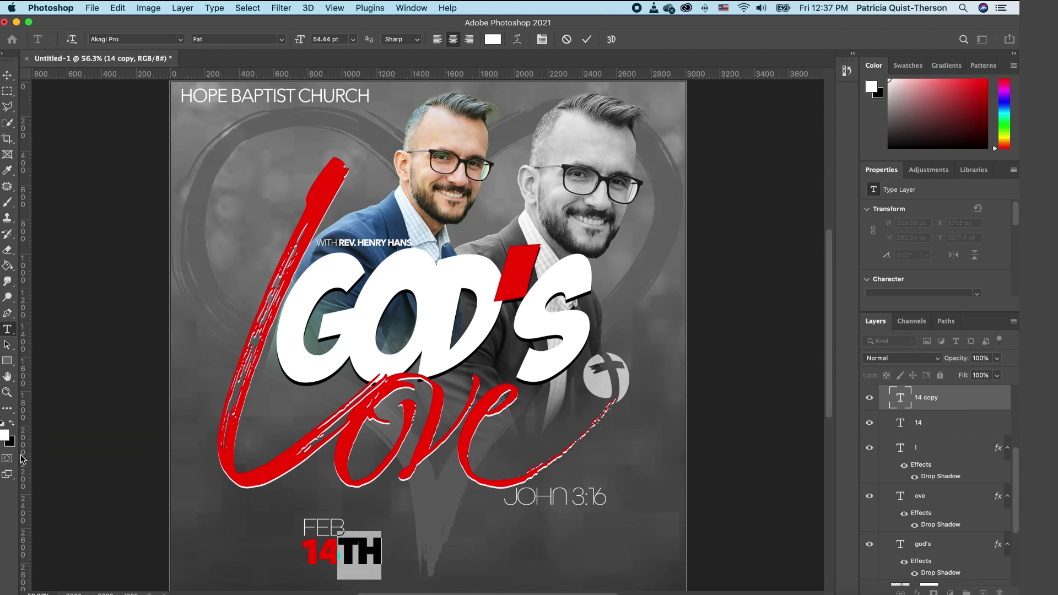
click(7, 76)
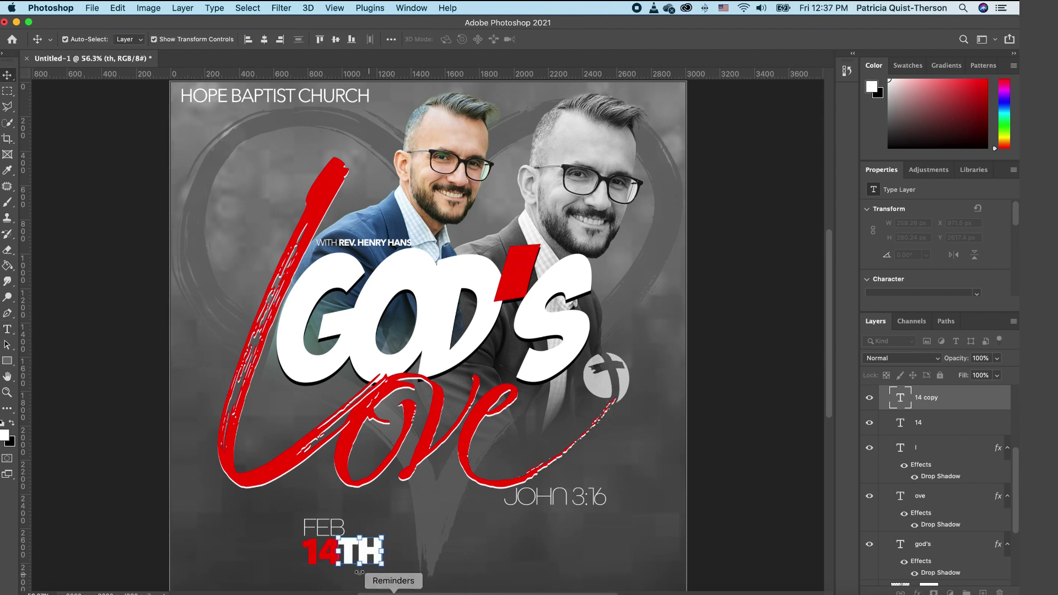
Step: Scale the TH text to about 50% so it sits small beside the 14
drag(338, 537, 351, 551)
key(Return)
click(449, 583)
click(487, 568)
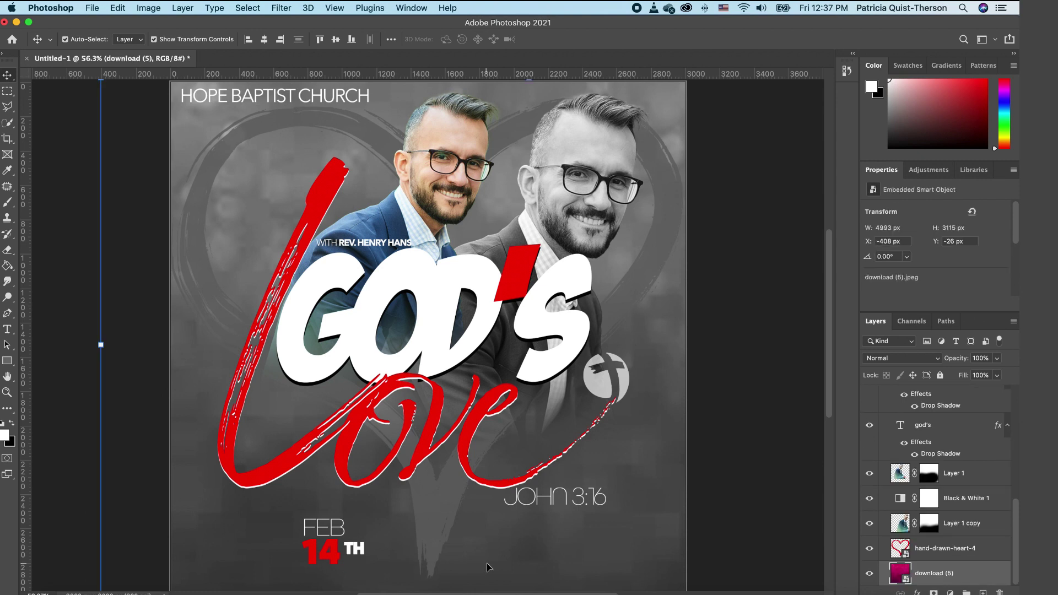
Step: Copy the church name into a 'VENUE: NEWTON HALL CENTER | 9:00 AM PST' line along the bottom edge
click(304, 101)
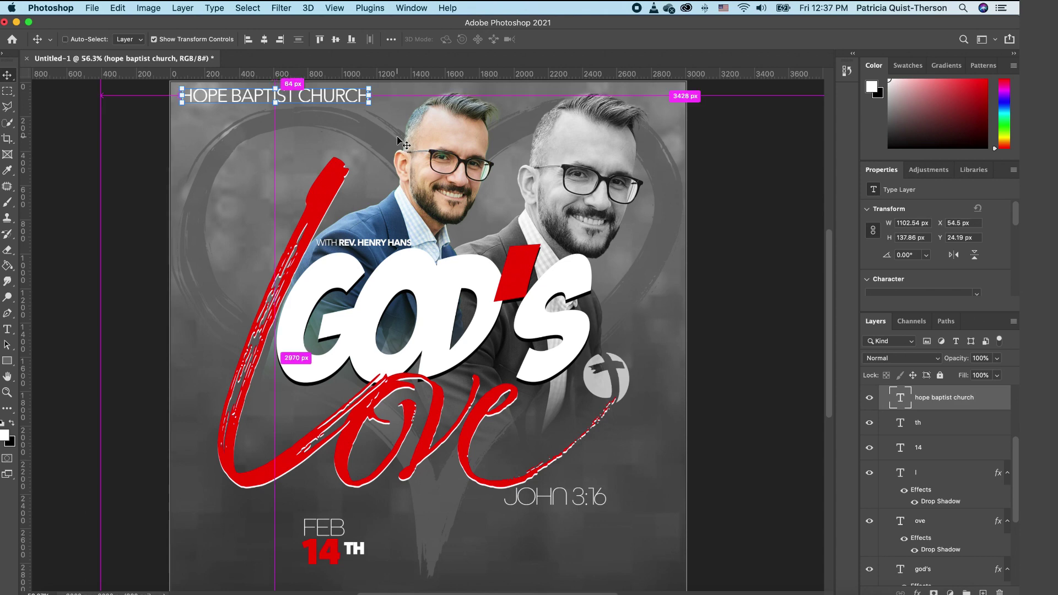
drag(424, 234, 481, 558)
double_click(505, 560)
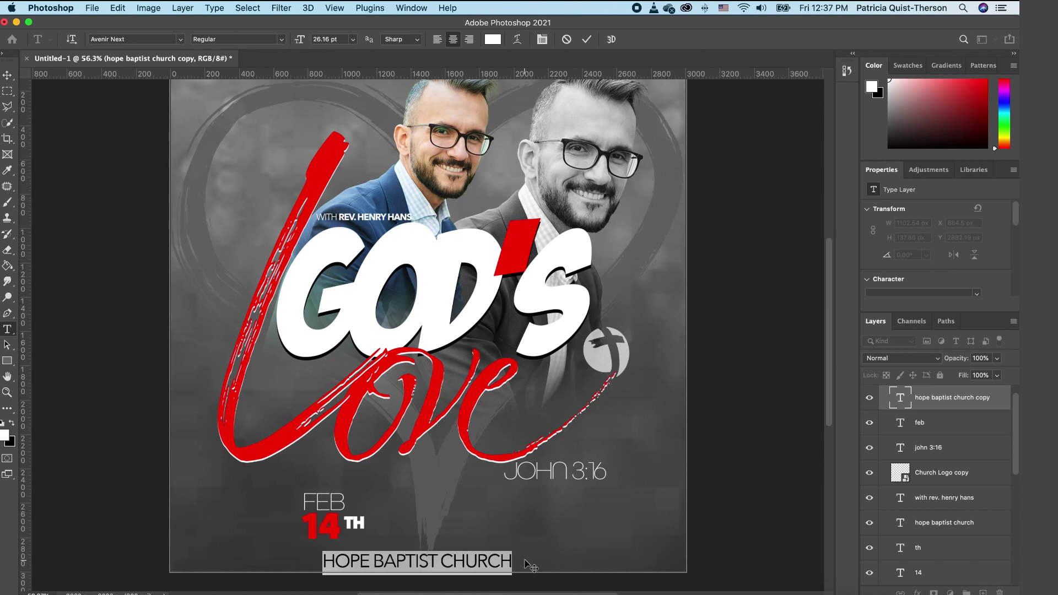
text(VENUE)
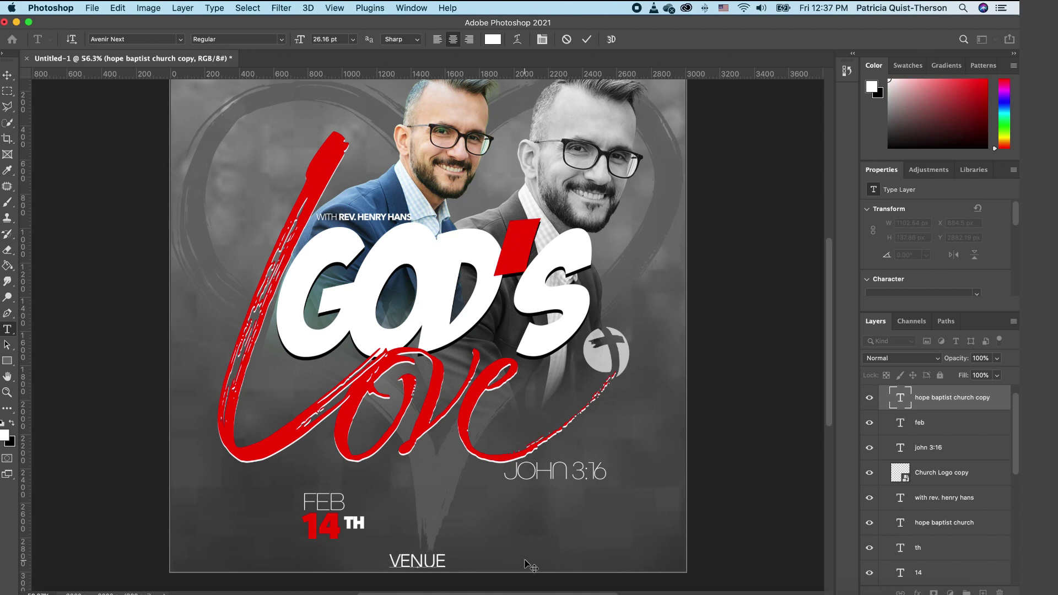
text(: NEWTON HALL CENTER)
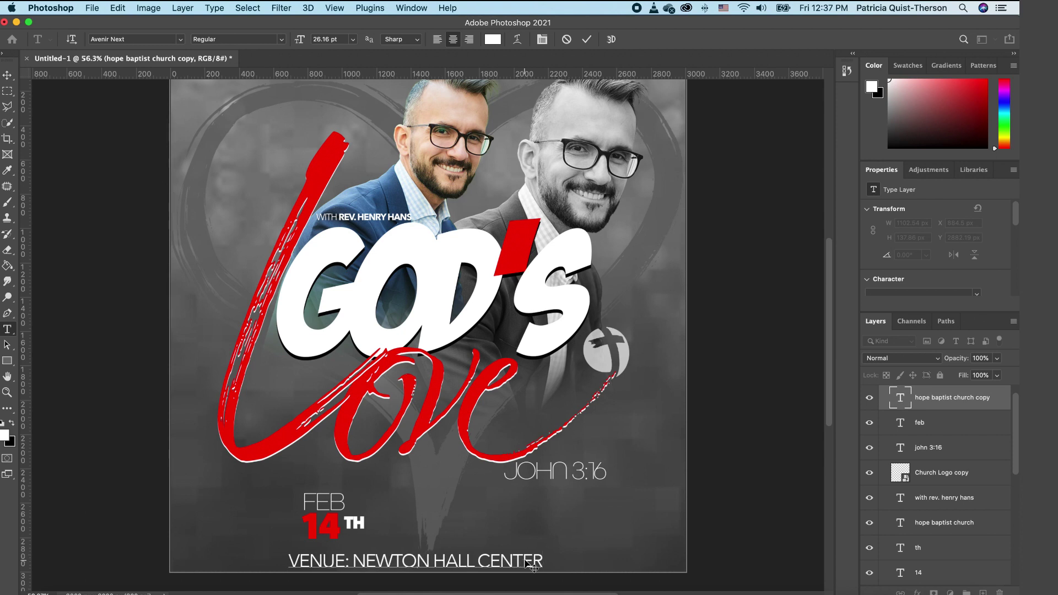
text( | 9:00 AM PST)
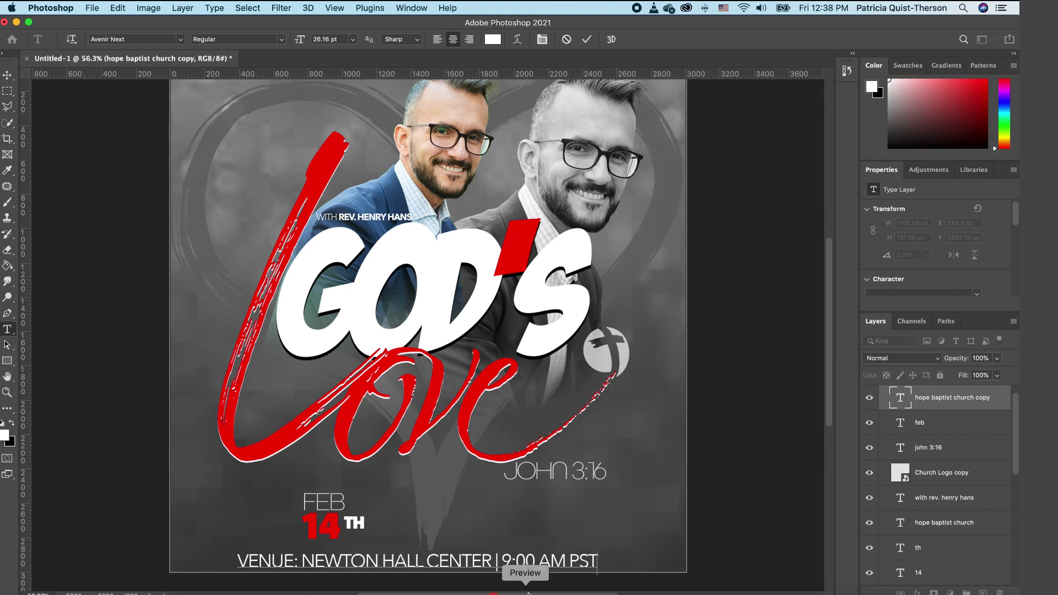
click(8, 75)
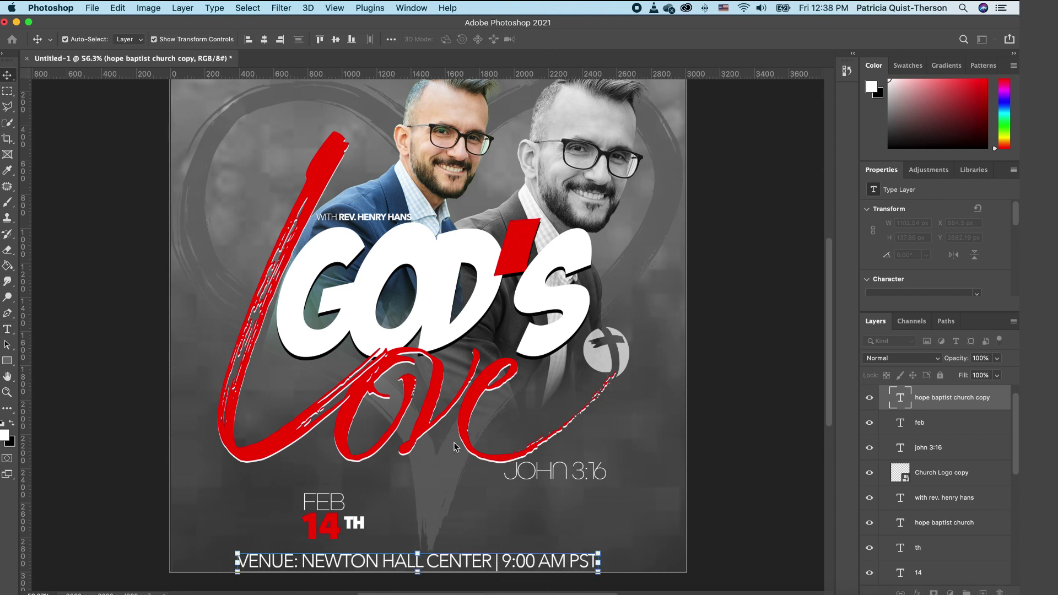
drag(537, 563, 559, 554)
click(624, 553)
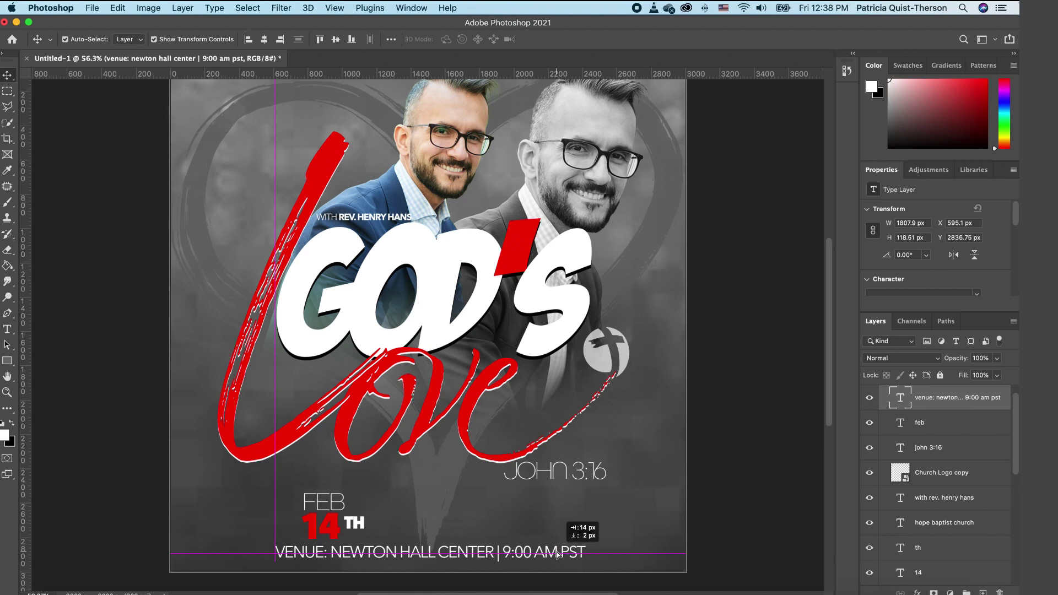
drag(557, 554, 557, 555)
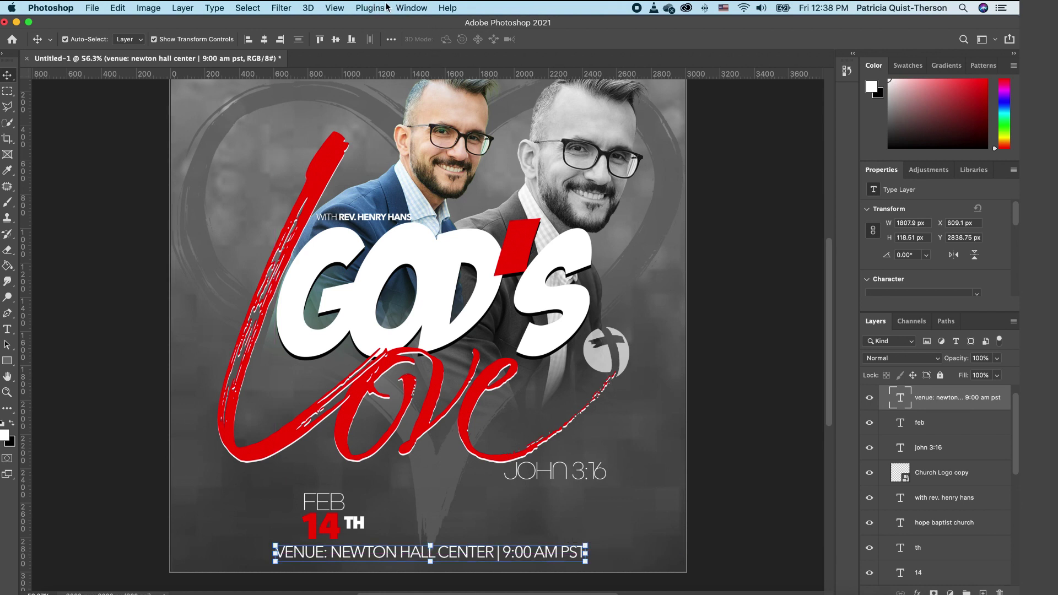
click(335, 9)
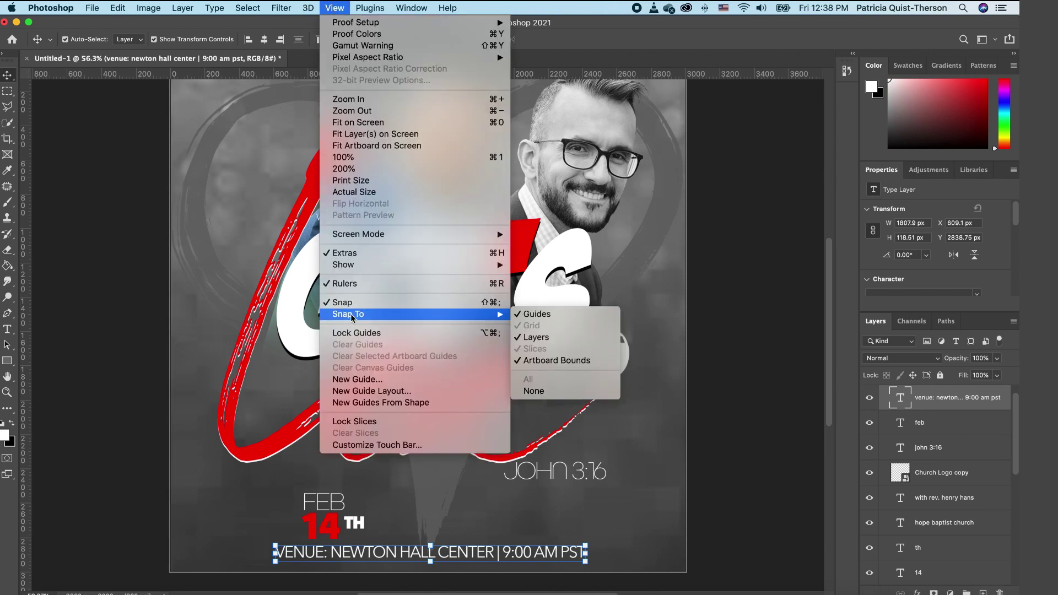
click(616, 353)
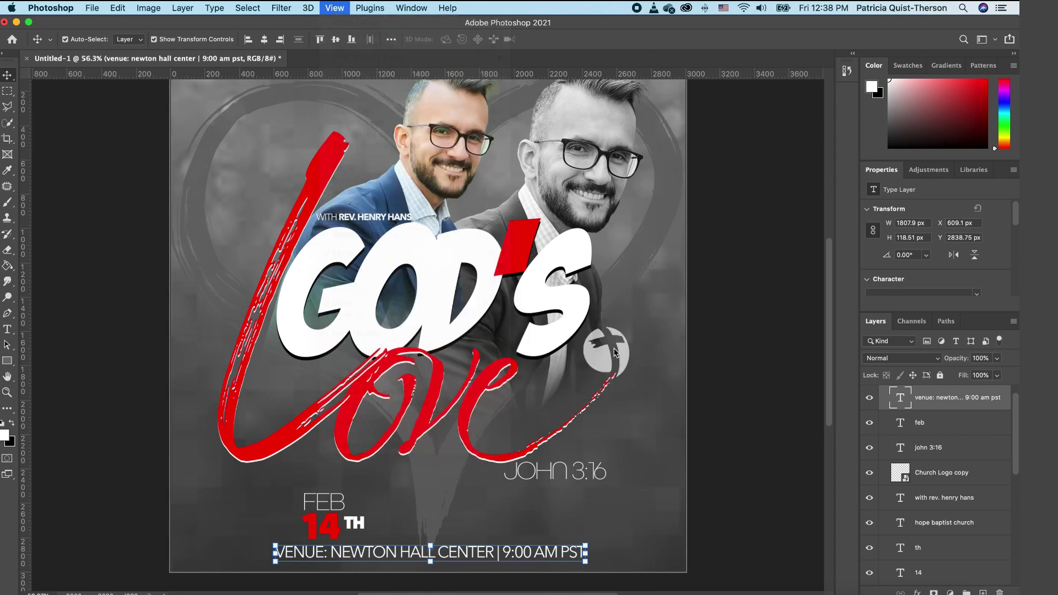
scroll(487, 337, down, 1)
scroll(488, 337, down, 1)
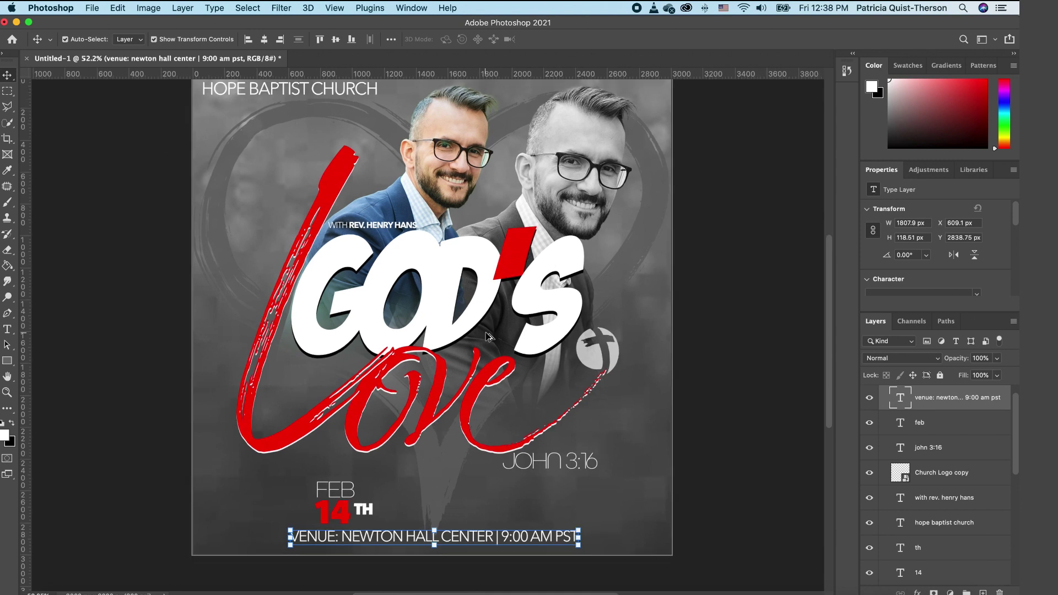
scroll(832, 249, up, 2)
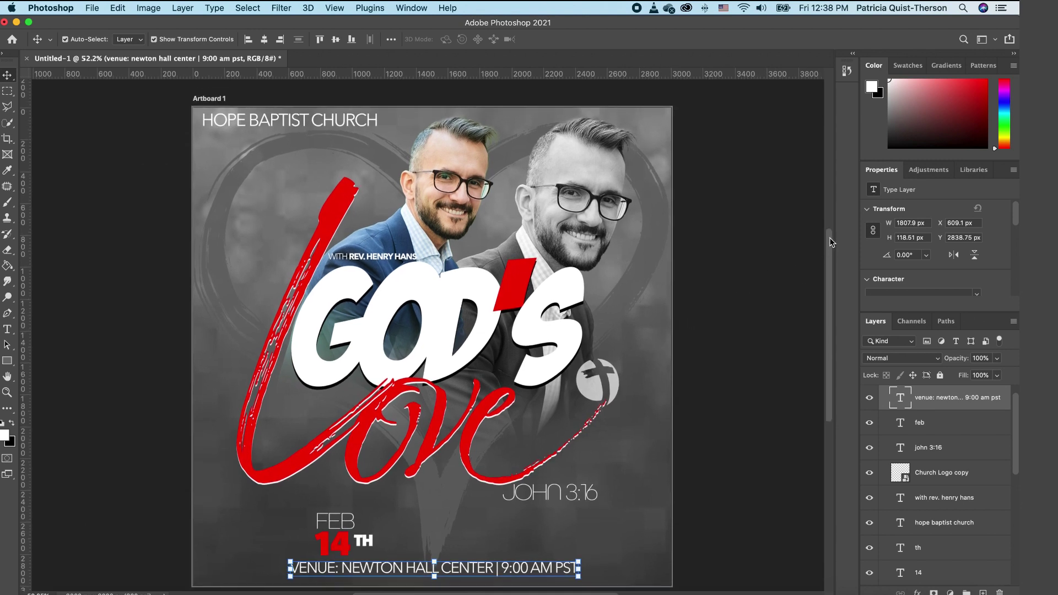
drag(1016, 442, 1011, 558)
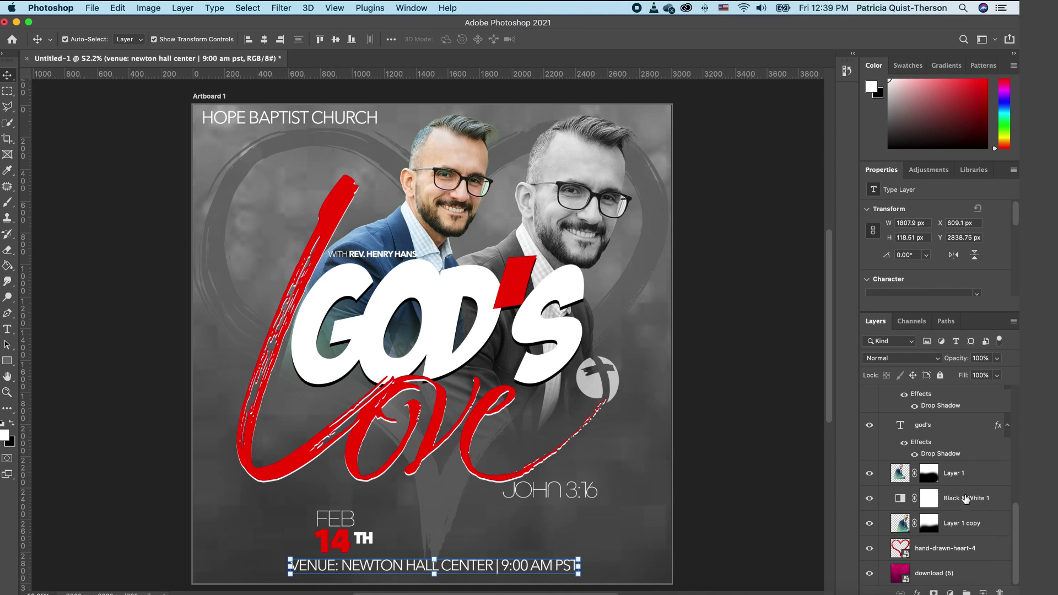
Step: Add a new layer above Black & White 1 and sample the lettering's red (f50404) as foreground
click(969, 497)
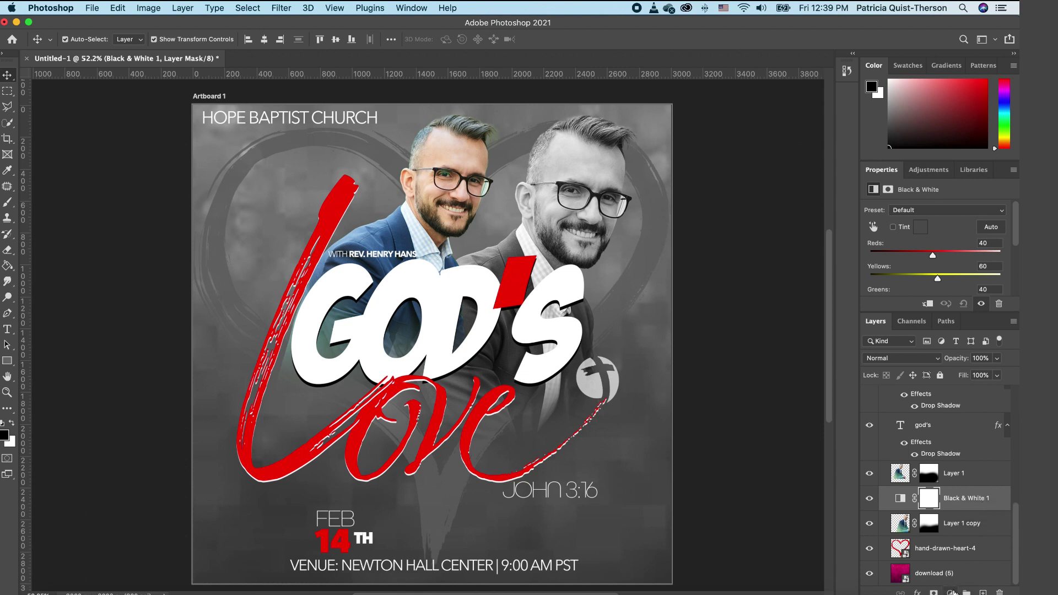
key(x)
click(983, 592)
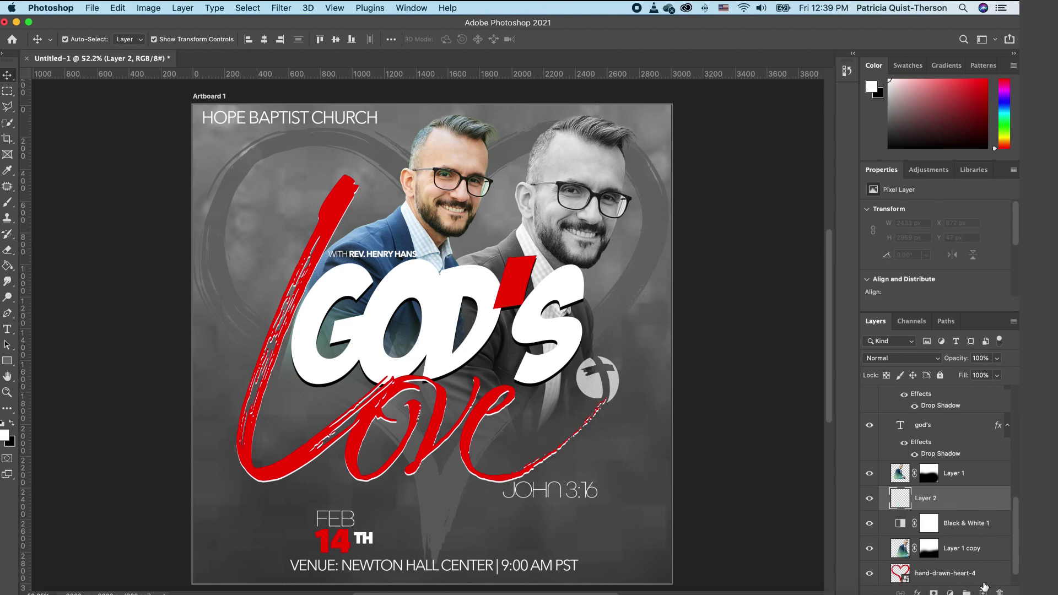
click(5, 436)
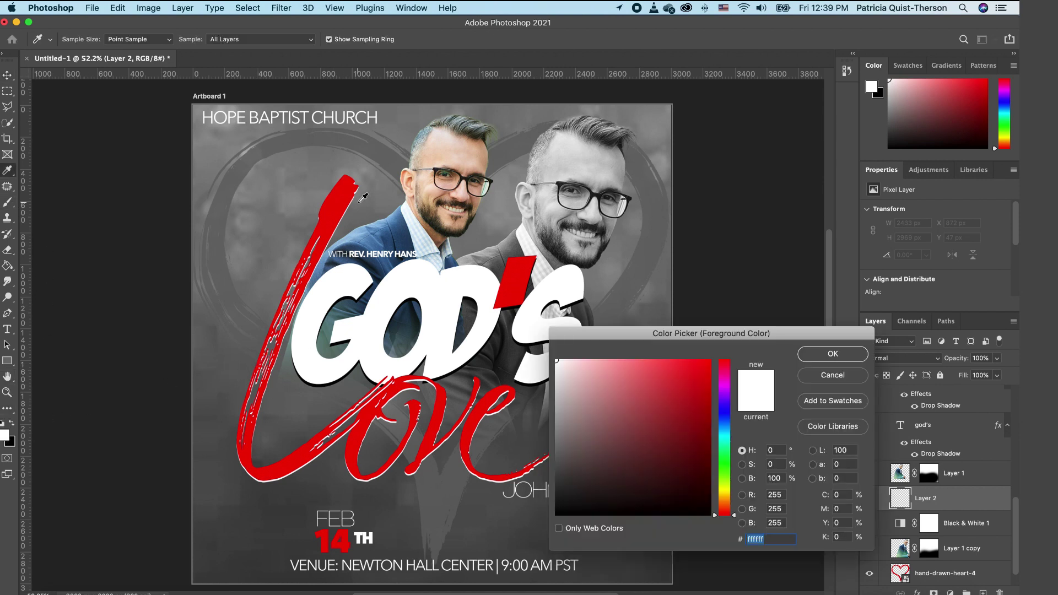
click(343, 200)
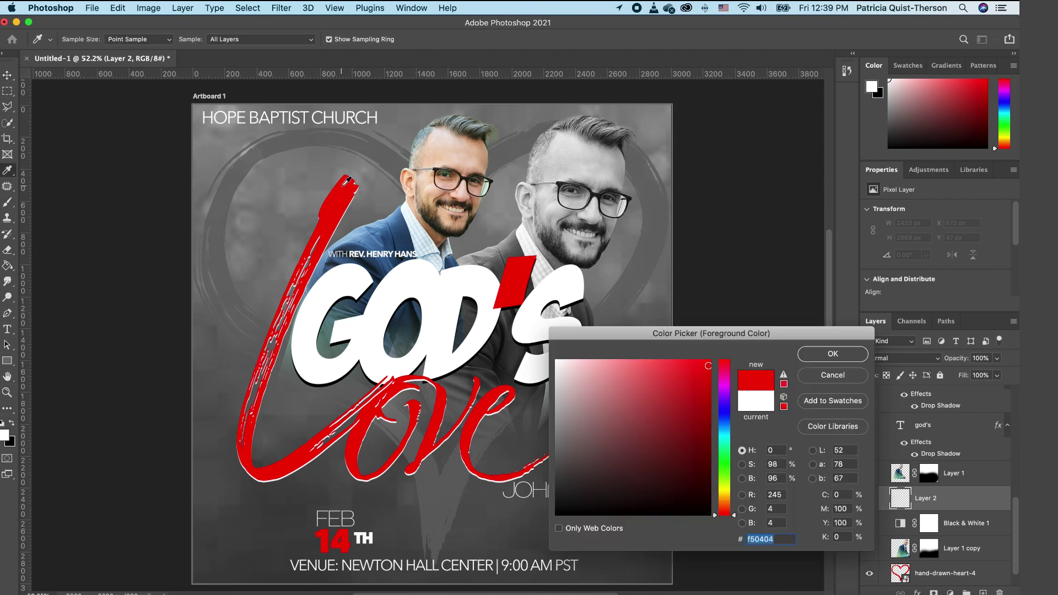
click(847, 353)
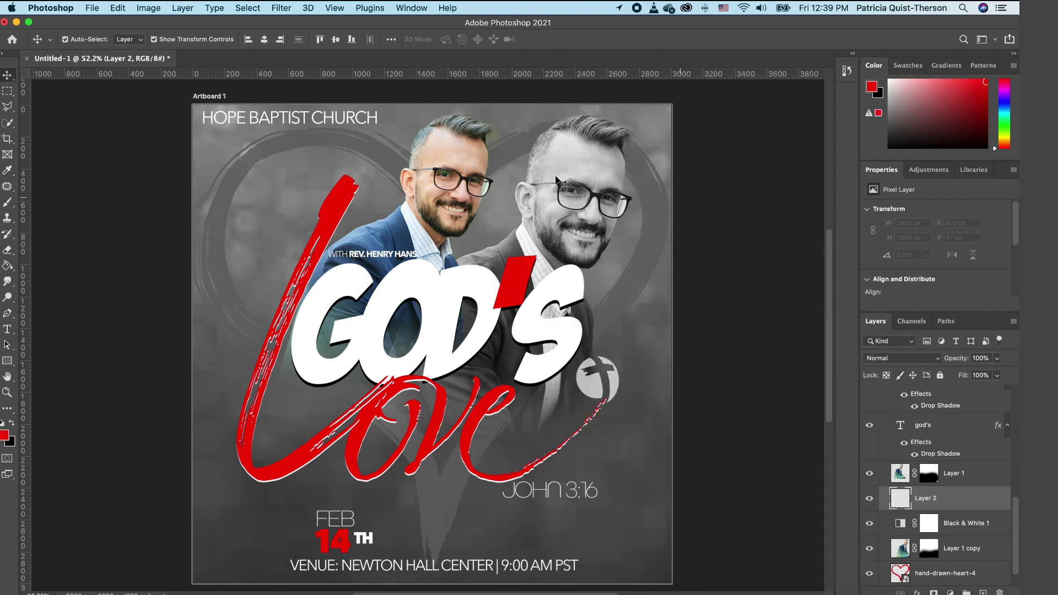
Step: Choose the Kyle's Ultimate Pastel Palooza brush and enlarge it to 60 px
click(15, 203)
click(82, 40)
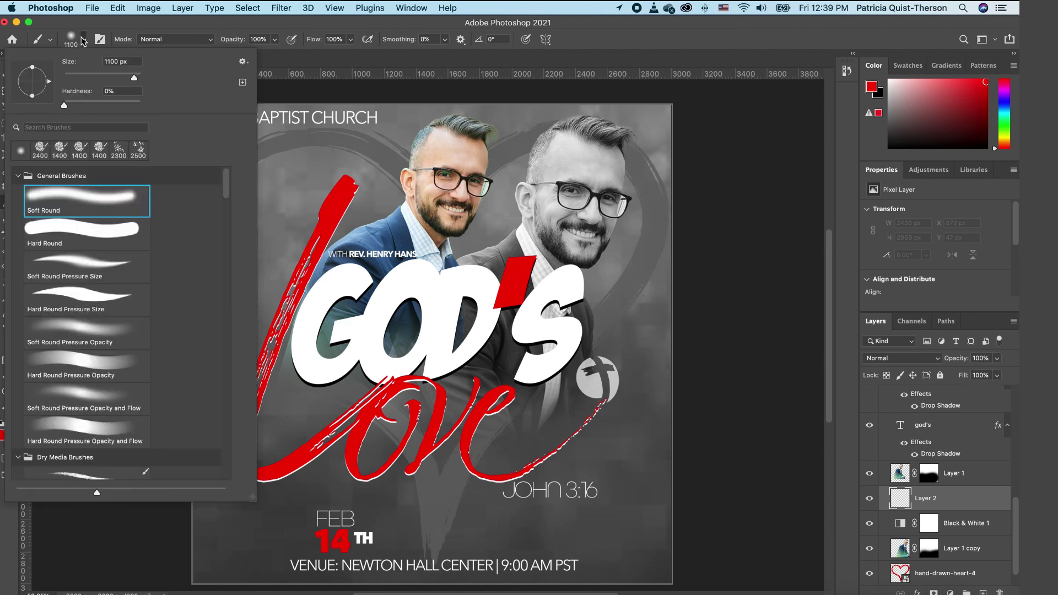
scroll(117, 354, down, 5)
scroll(117, 353, down, 1)
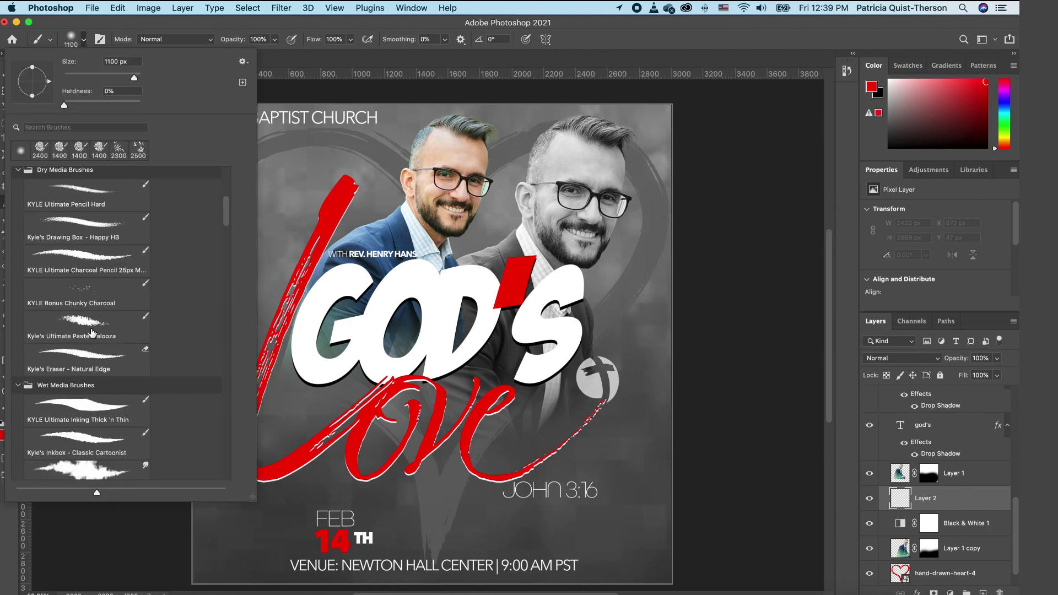
click(138, 337)
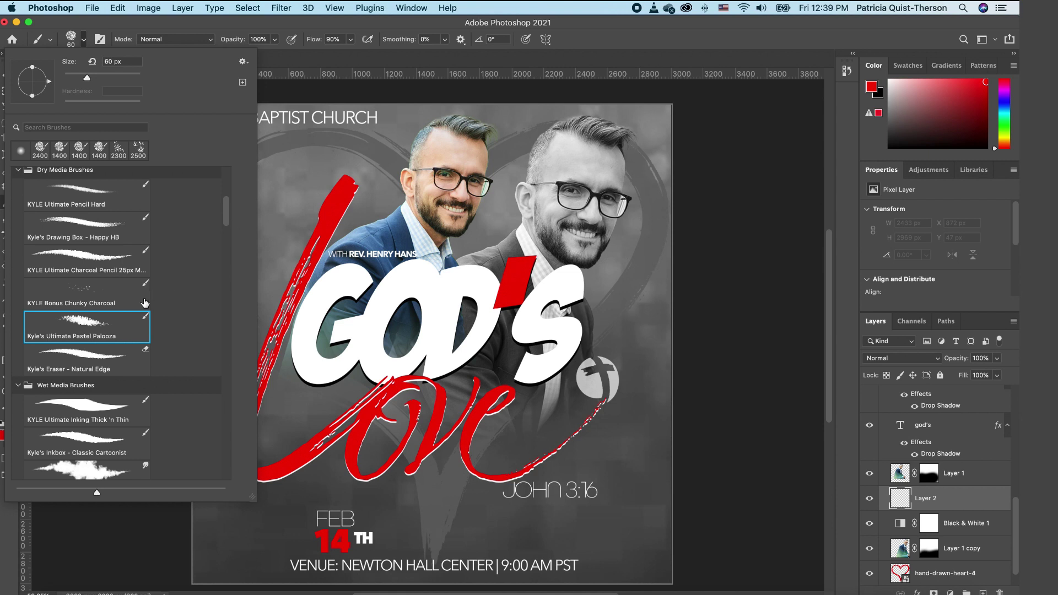
scroll(100, 444, down, 1)
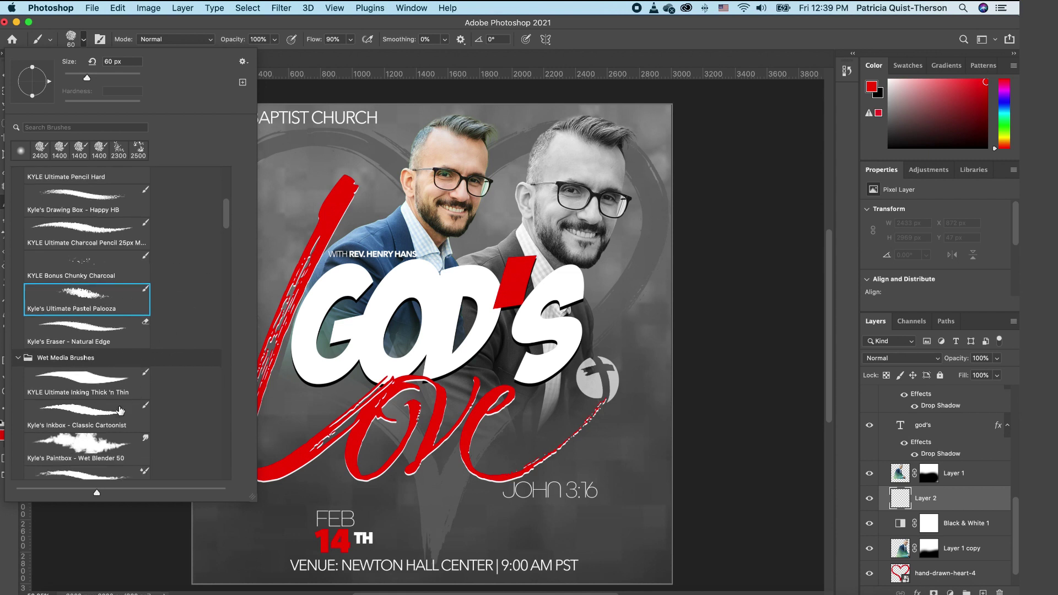
click(100, 444)
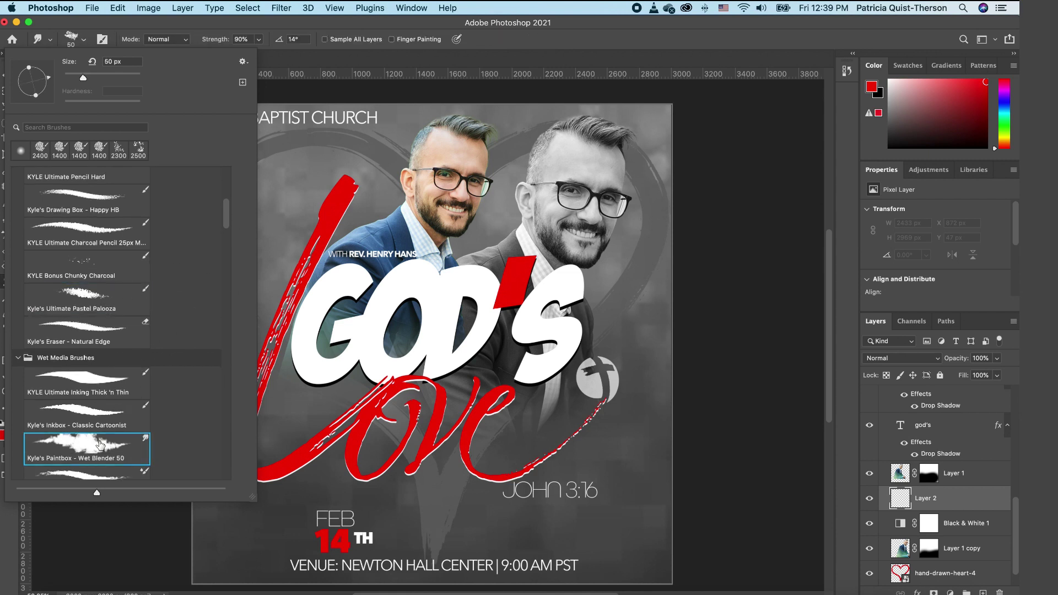
click(92, 296)
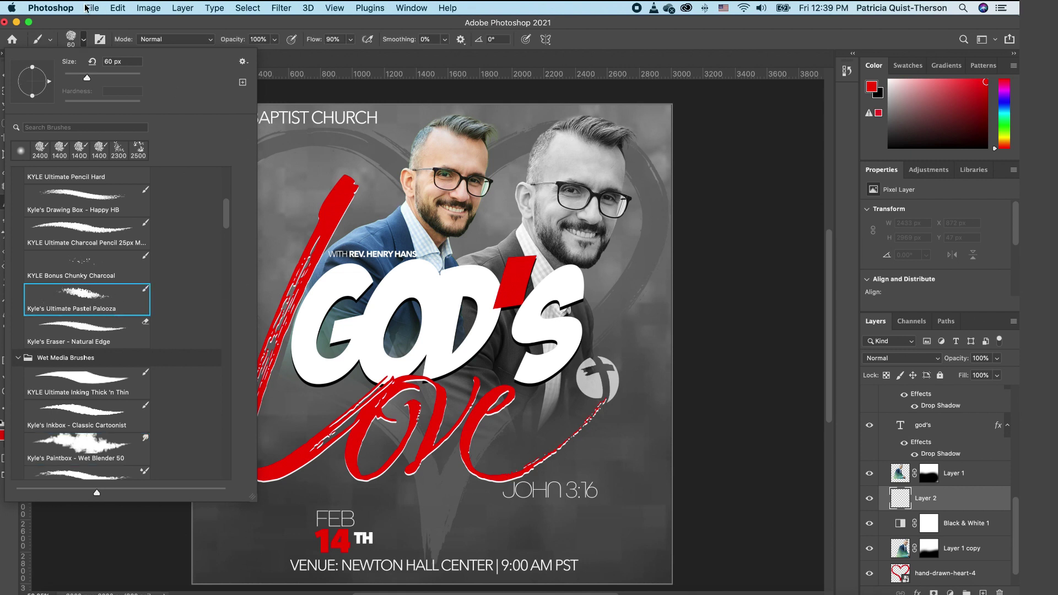
click(84, 39)
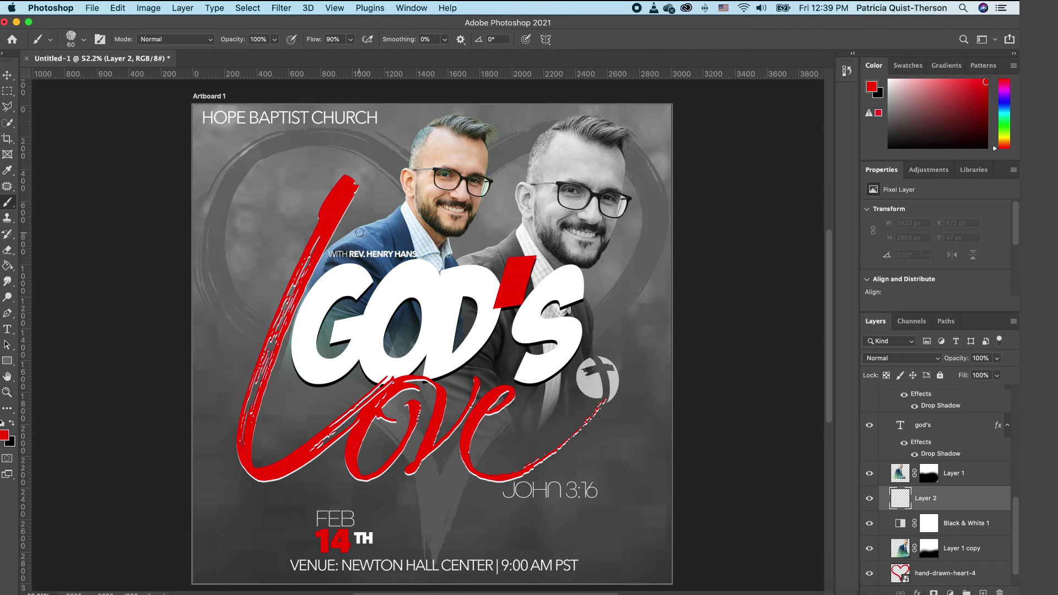
key(bracketright)
key(bracketright)
key(bracketright)
key(bracketright)
key(bracketright)
key(bracketright)
key(bracketright)
key(bracketright)
key(bracketright)
key(bracketright)
key(bracketright)
key(bracketright)
key(bracketright)
key(bracketright)
key(bracketright)
key(bracketright)
key(bracketright)
key(bracketright)
key(bracketright)
key(bracketright)
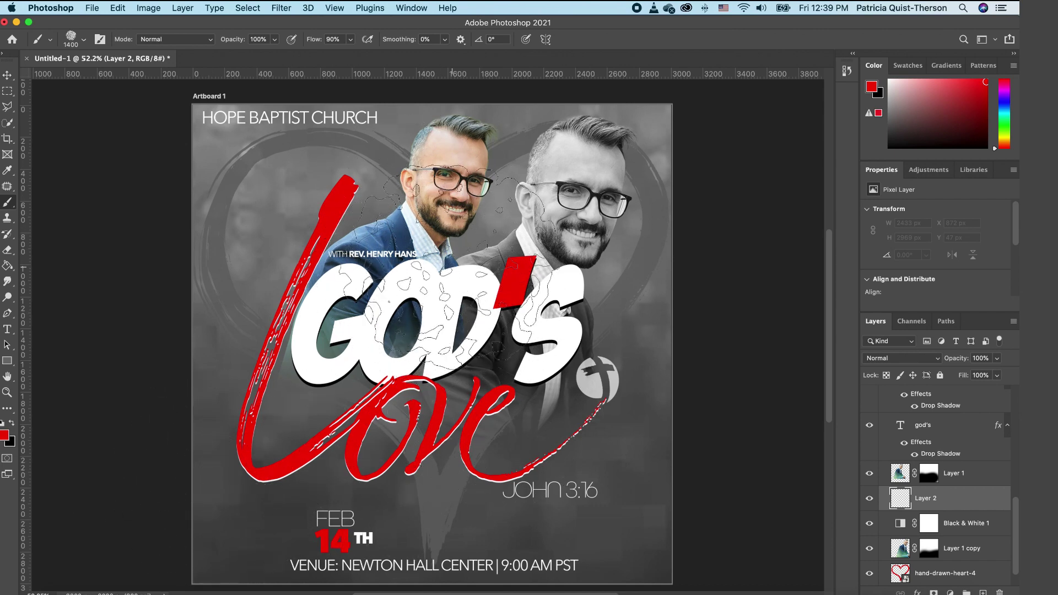
Step: Lower the brush flow and build faint red texture at the flyer's upper left
click(351, 41)
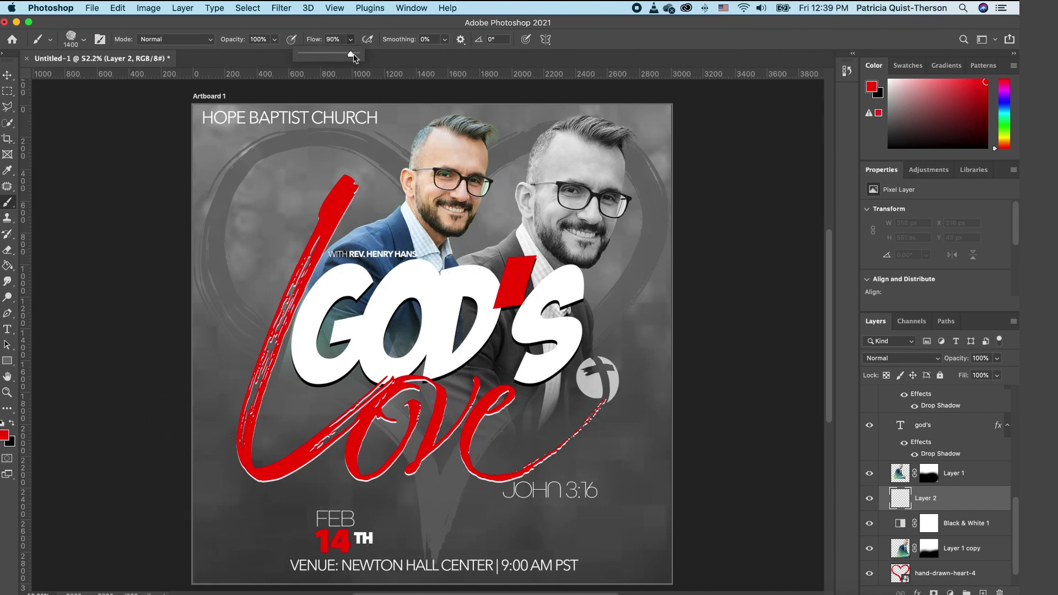
drag(352, 56, 304, 54)
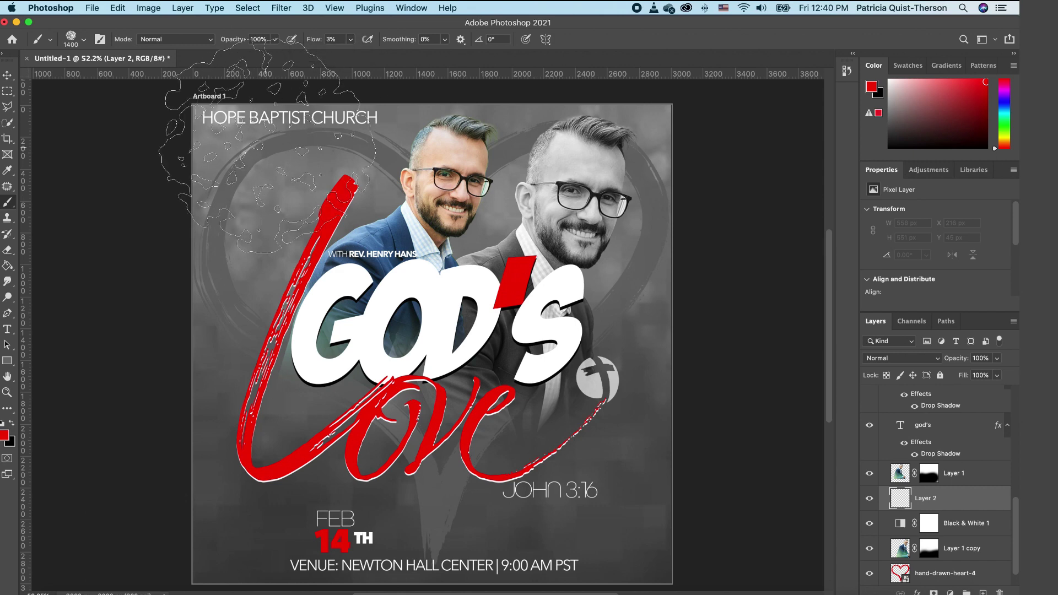
click(259, 242)
mouse_move(260, 246)
mouse_down()
mouse_move(275, 182)
mouse_move(119, 176)
mouse_move(113, 281)
mouse_move(208, 232)
mouse_move(266, 184)
mouse_up()
key(shift+1)
key(shift+2)
Step: At 9% flow, paint red down the left and right edges, then fade Layer 2 to 57%
click(351, 39)
drag(350, 55, 347, 55)
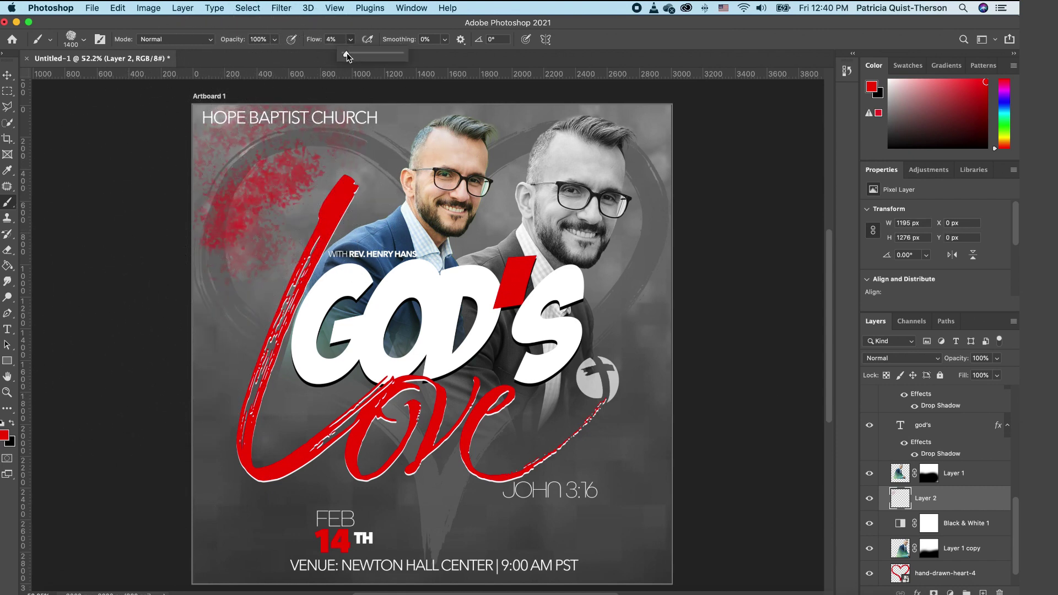
mouse_move(221, 265)
mouse_down()
mouse_move(213, 283)
mouse_move(249, 314)
mouse_move(232, 309)
mouse_move(182, 232)
mouse_move(144, 127)
mouse_move(220, 118)
mouse_up()
mouse_move(728, 331)
mouse_down()
mouse_move(733, 441)
mouse_move(717, 502)
mouse_move(584, 529)
mouse_move(546, 496)
mouse_move(512, 529)
mouse_move(645, 512)
mouse_move(708, 257)
mouse_move(738, 182)
mouse_move(496, 100)
mouse_move(428, 129)
mouse_up()
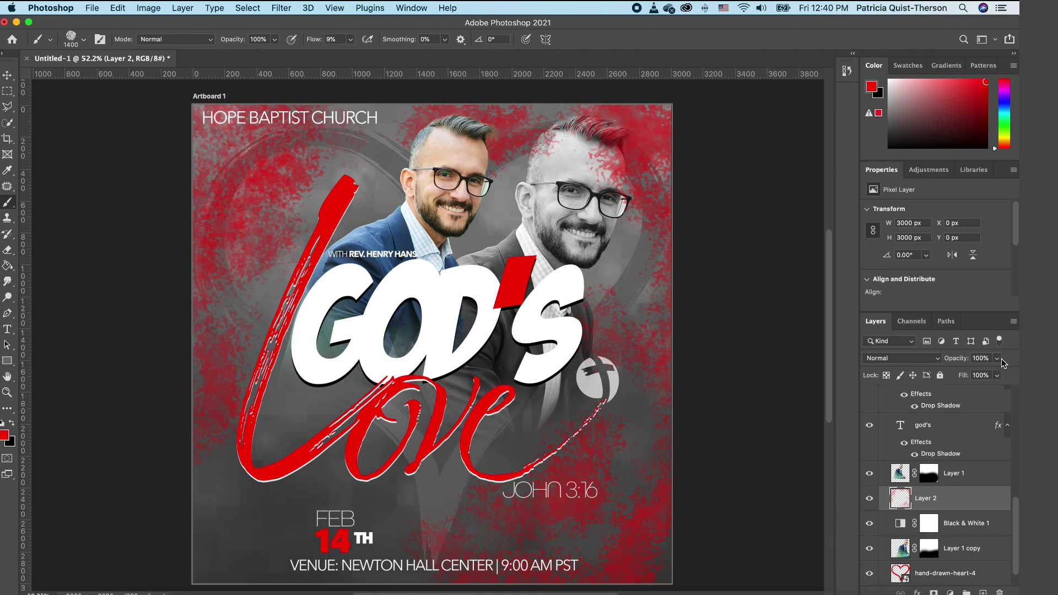
click(997, 358)
drag(998, 374, 973, 376)
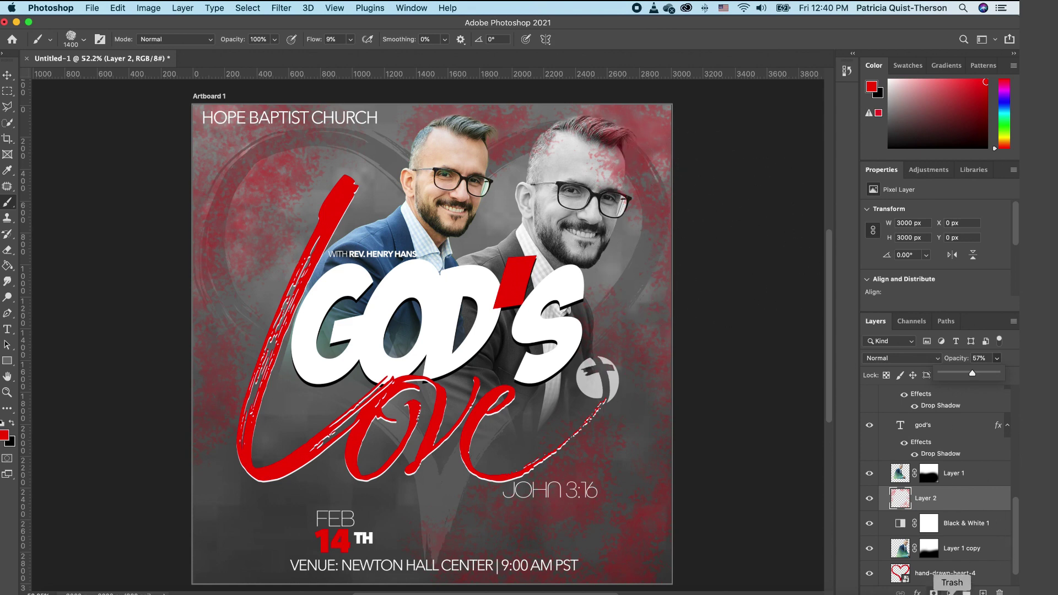
Step: Mask Layer 2 and paint black with a 300 px brush over the right man's face
click(934, 593)
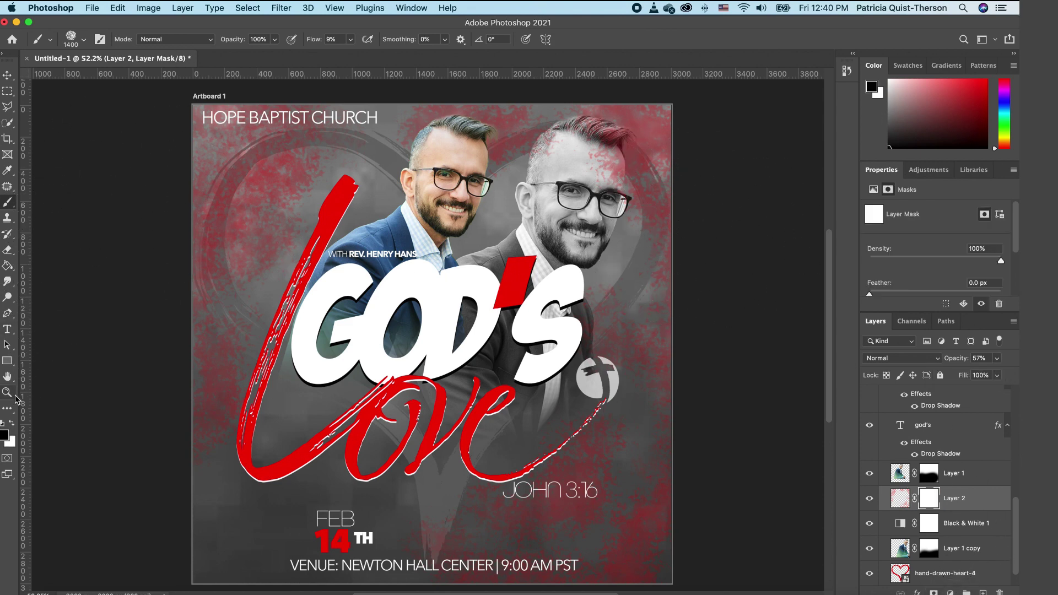
click(3, 423)
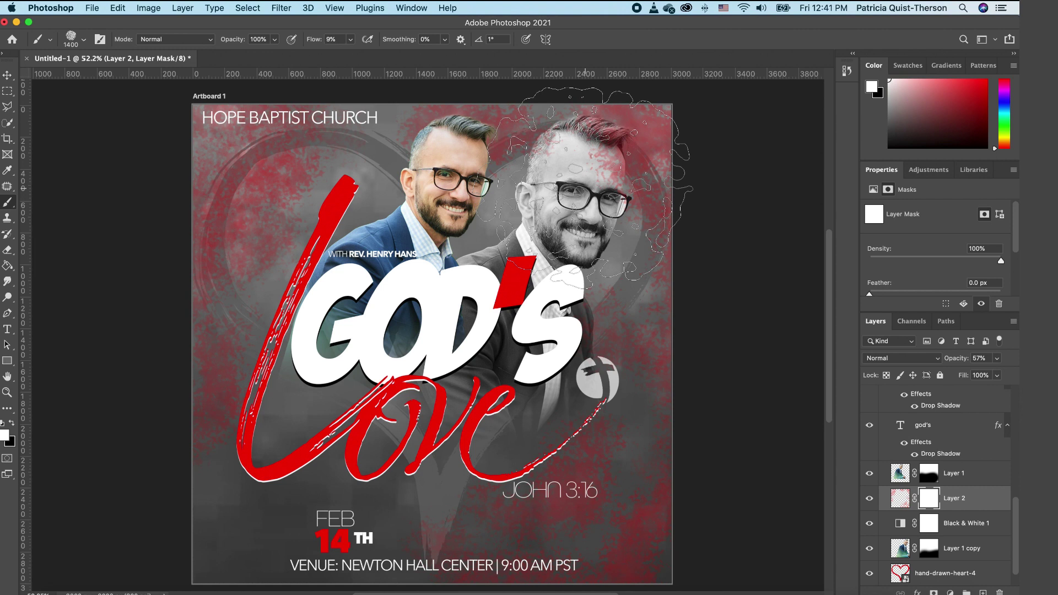
key(bracketleft)
key(bracketleft)
key(bracketleft)
key(bracketleft)
key(bracketleft)
key(bracketleft)
key(bracketleft)
key(bracketleft)
key(bracketleft)
key(bracketleft)
key(bracketleft)
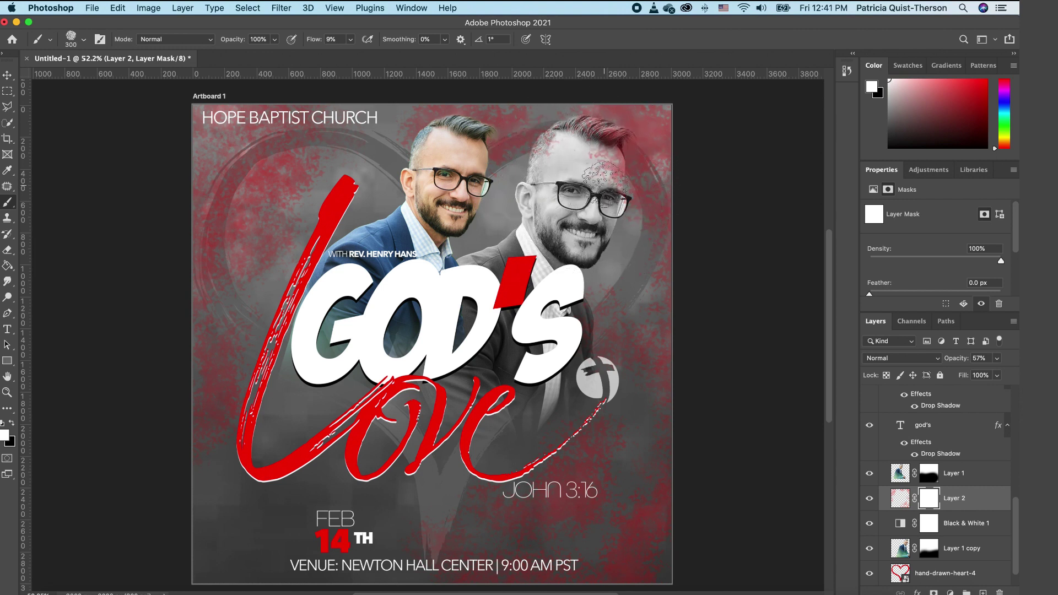
key(x)
mouse_move(639, 165)
mouse_down()
mouse_move(607, 168)
mouse_move(618, 141)
mouse_move(621, 190)
mouse_move(614, 141)
mouse_move(601, 187)
mouse_move(613, 129)
mouse_move(565, 130)
mouse_move(605, 130)
mouse_move(557, 138)
mouse_move(531, 168)
mouse_move(552, 149)
mouse_up()
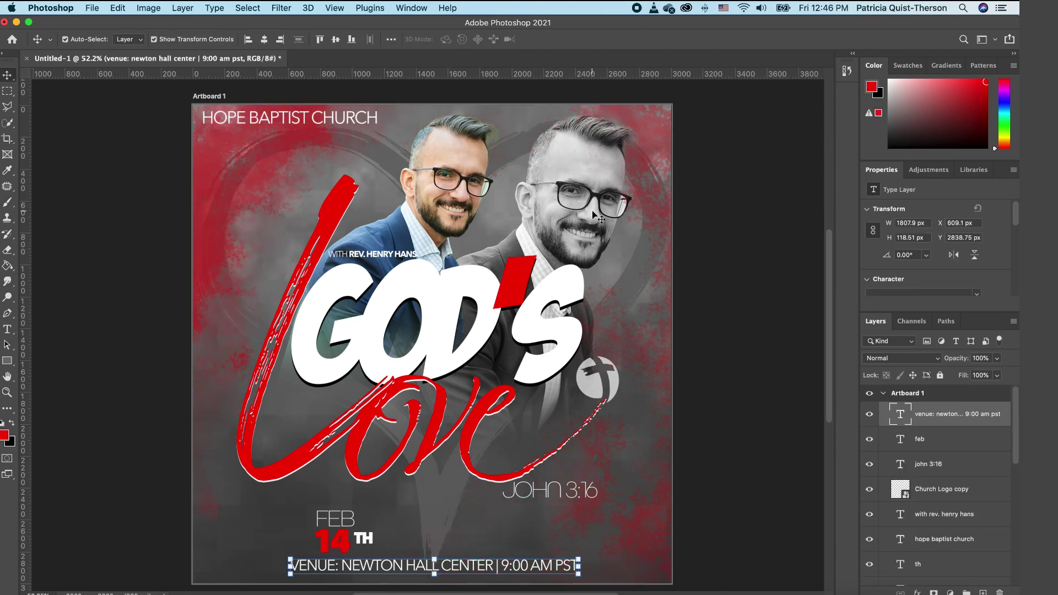
Step: Fade the right man's photo layer, Layer 1 copy, to about 54% opacity
click(601, 193)
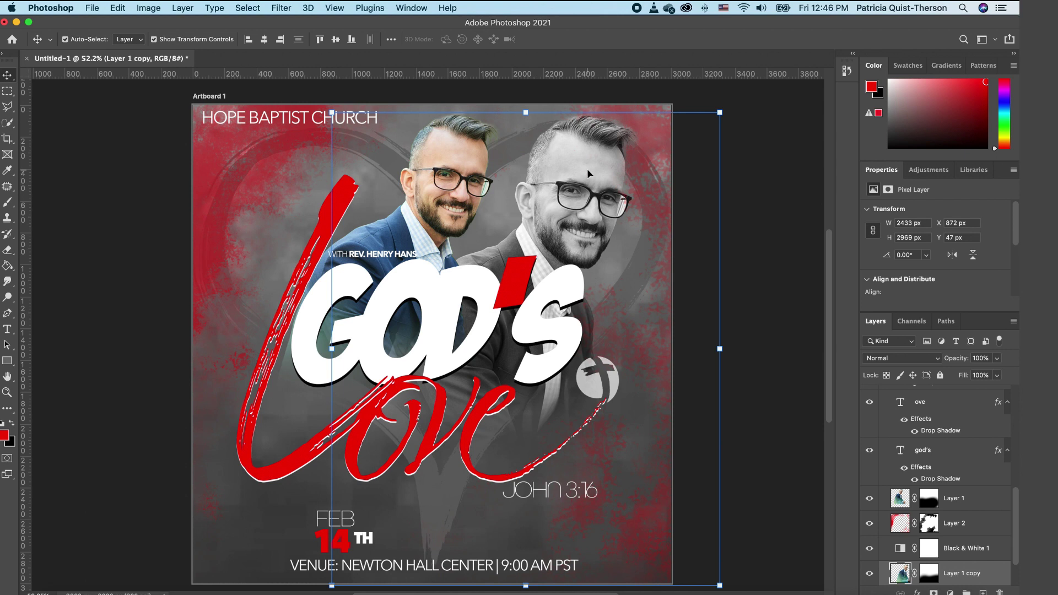
click(996, 375)
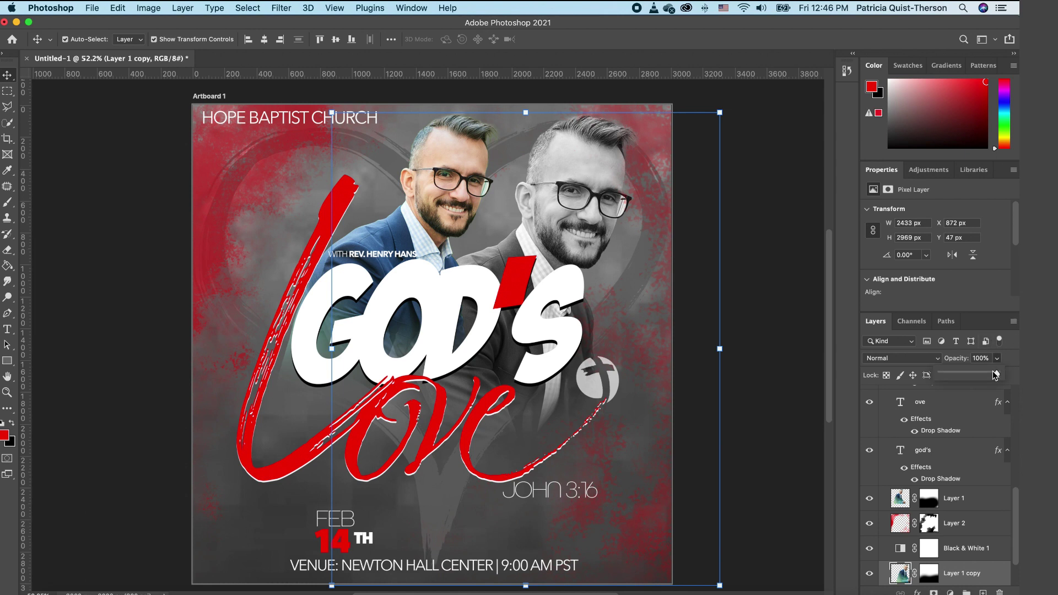
drag(996, 374, 975, 376)
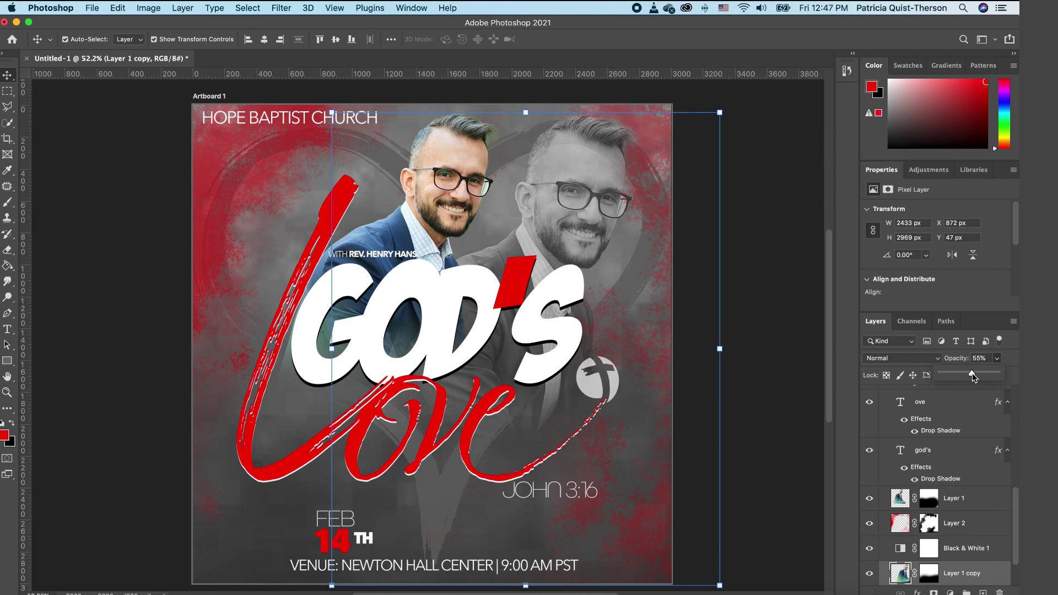
click(604, 233)
click(760, 216)
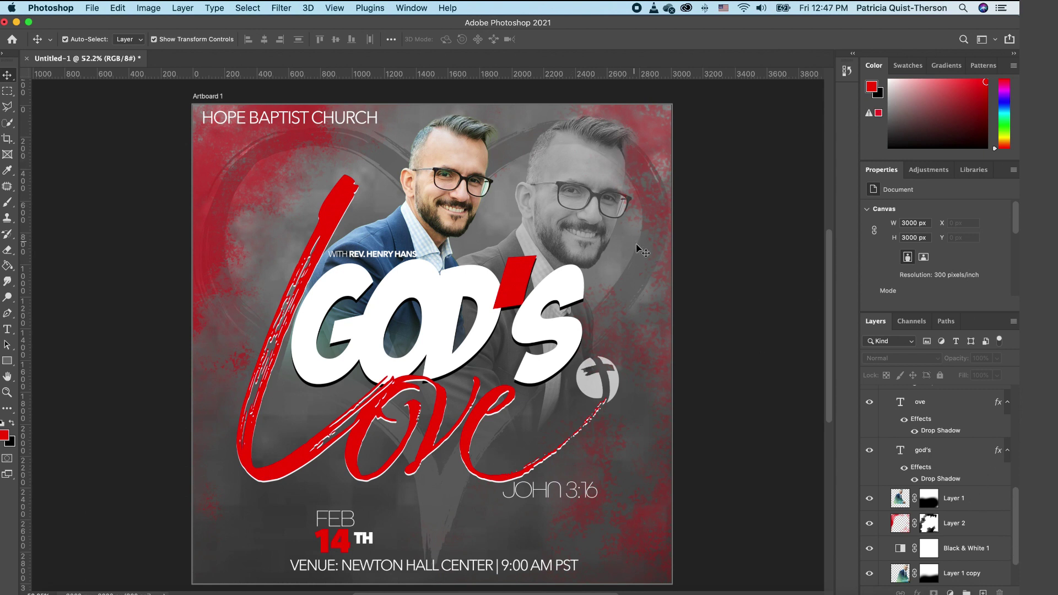
Step: Add a white layer mask to the hand-drawn-heart-4 layer
click(646, 270)
scroll(970, 524, down, 2)
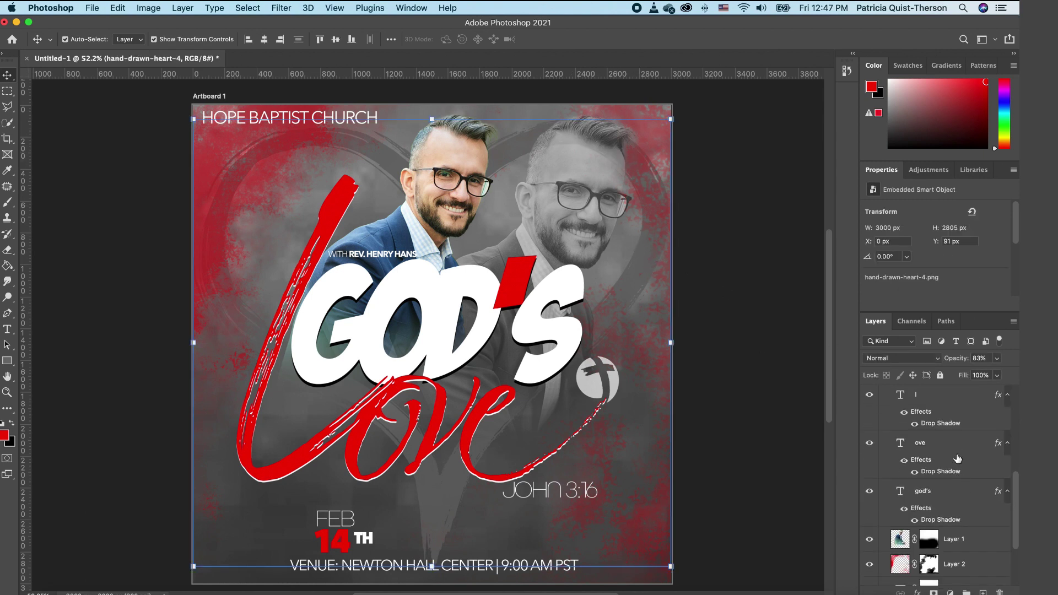
scroll(959, 488, up, 1)
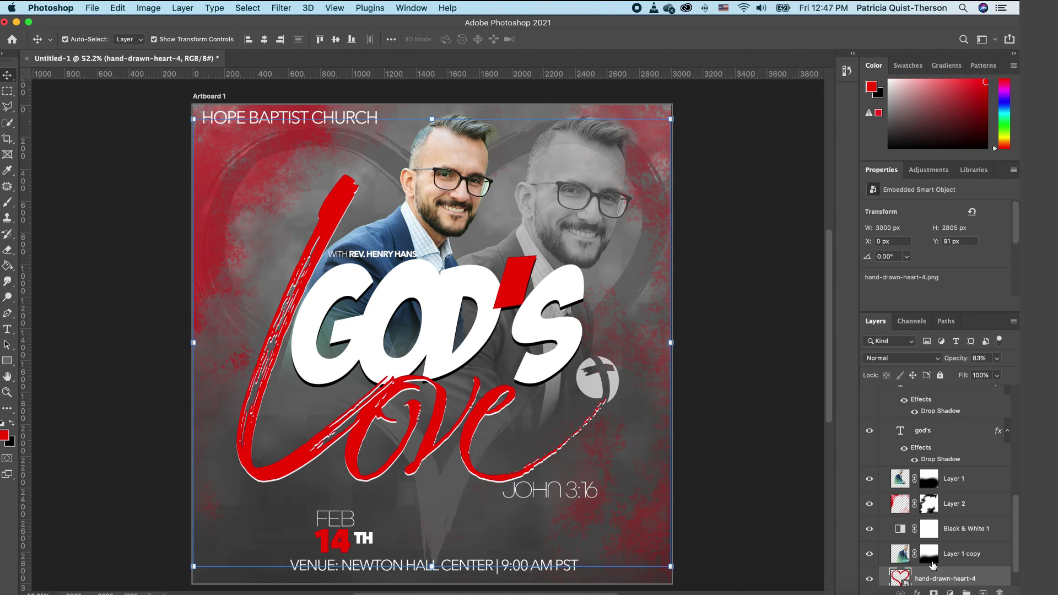
click(934, 593)
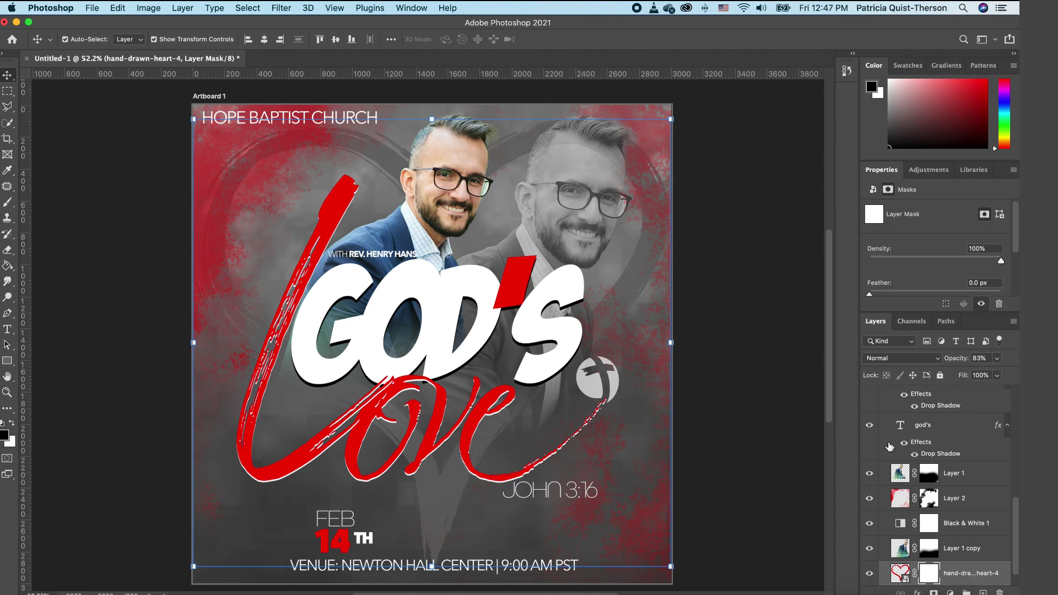
Step: Switch to the Soft Round brush with 0% hardness
click(9, 205)
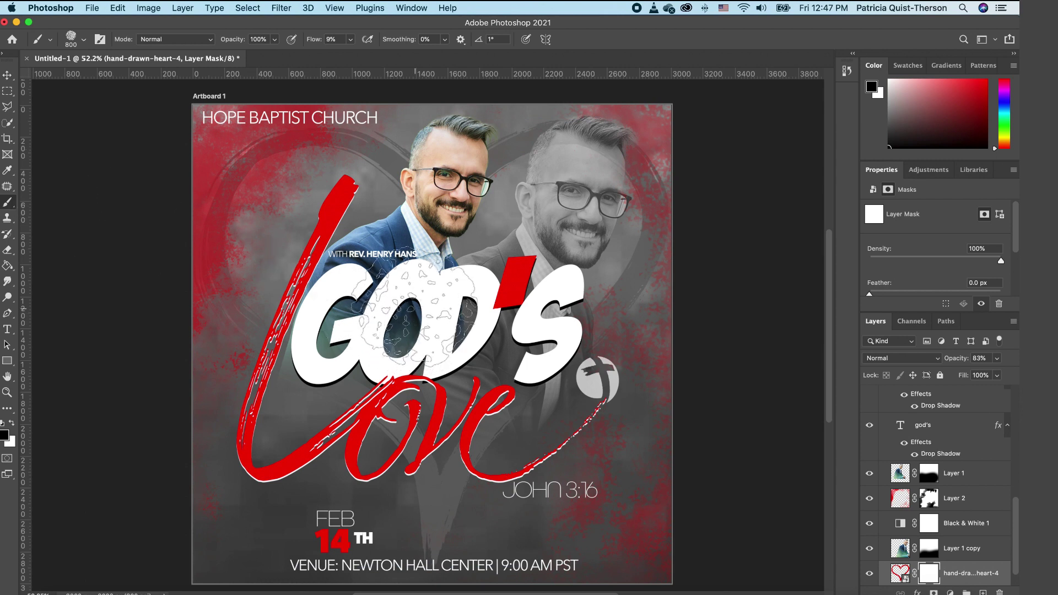
click(84, 40)
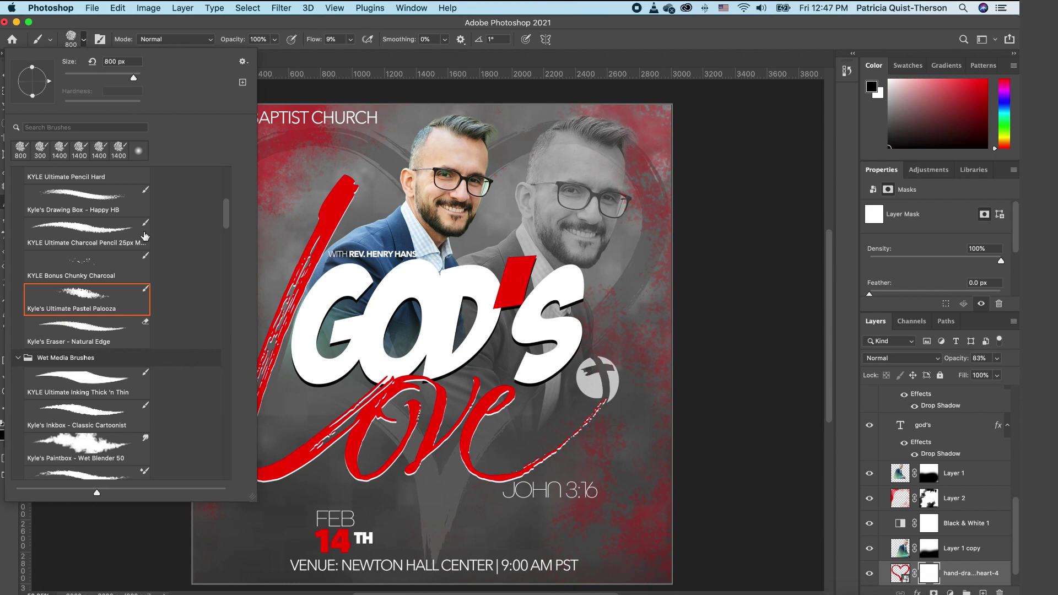
drag(228, 218, 231, 174)
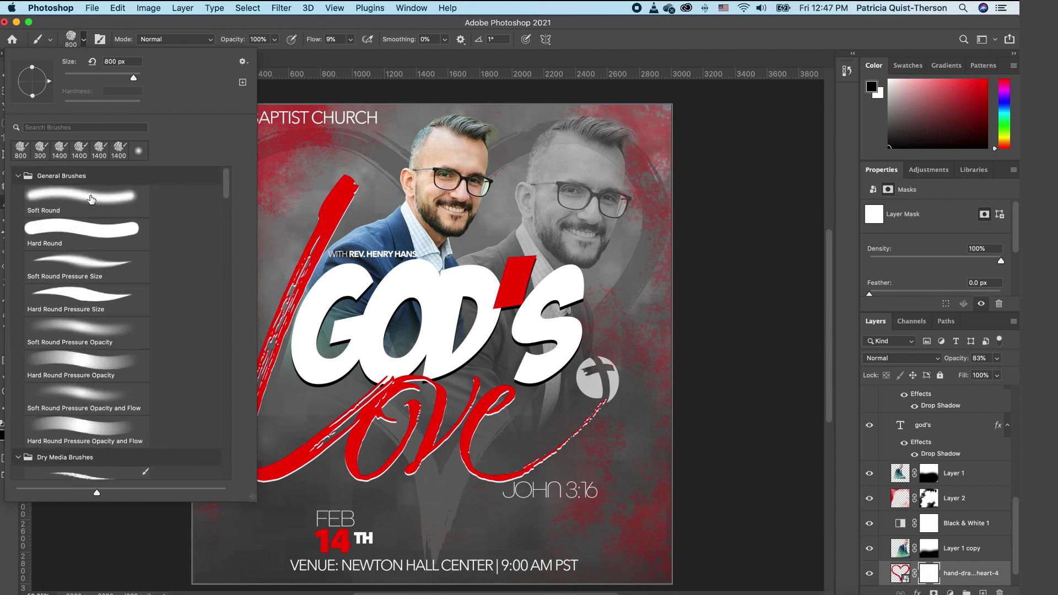
click(88, 199)
click(87, 39)
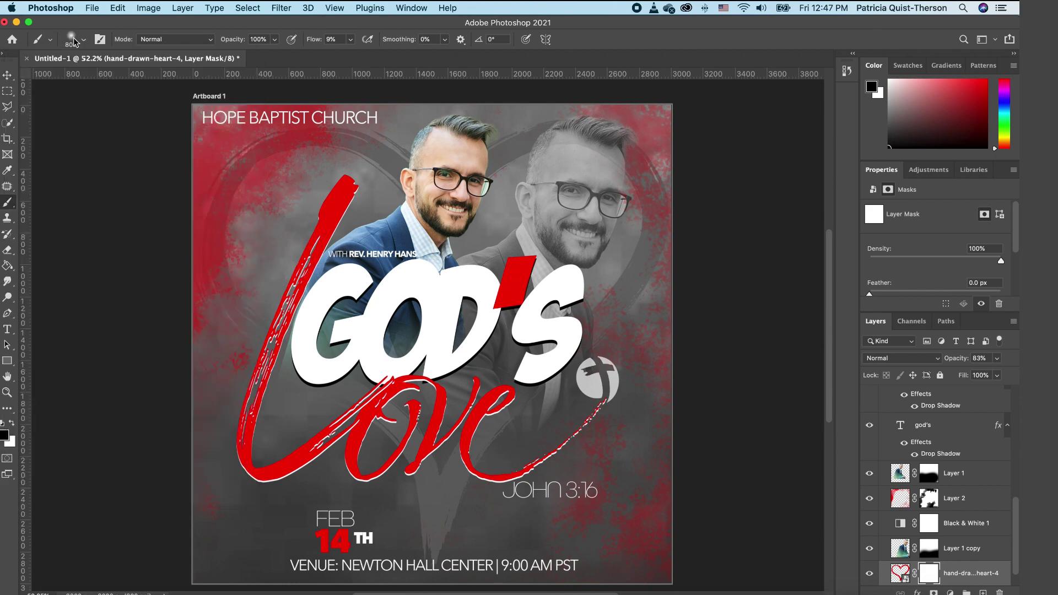
click(83, 40)
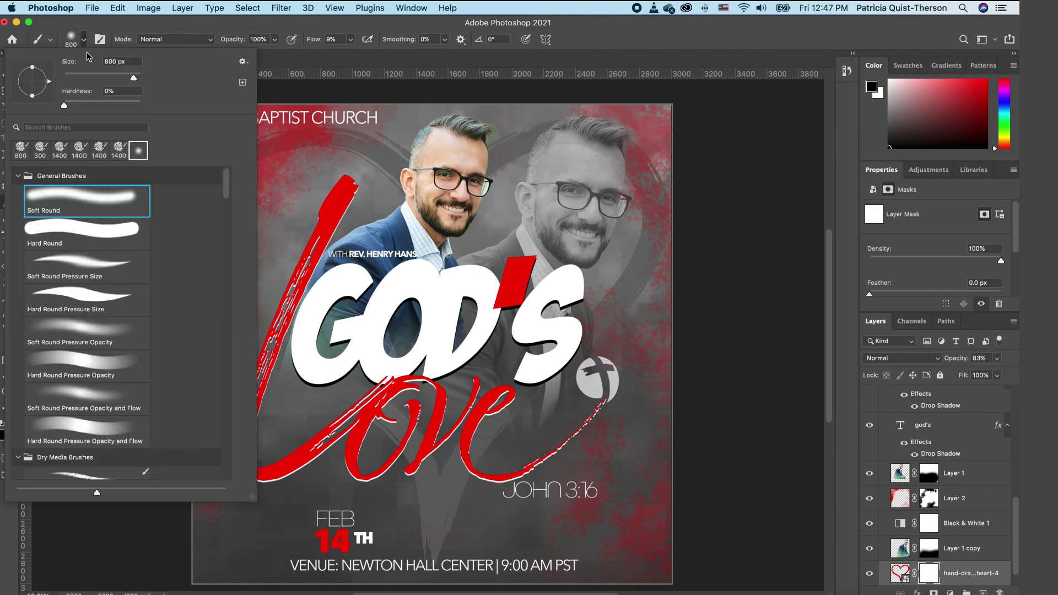
click(698, 156)
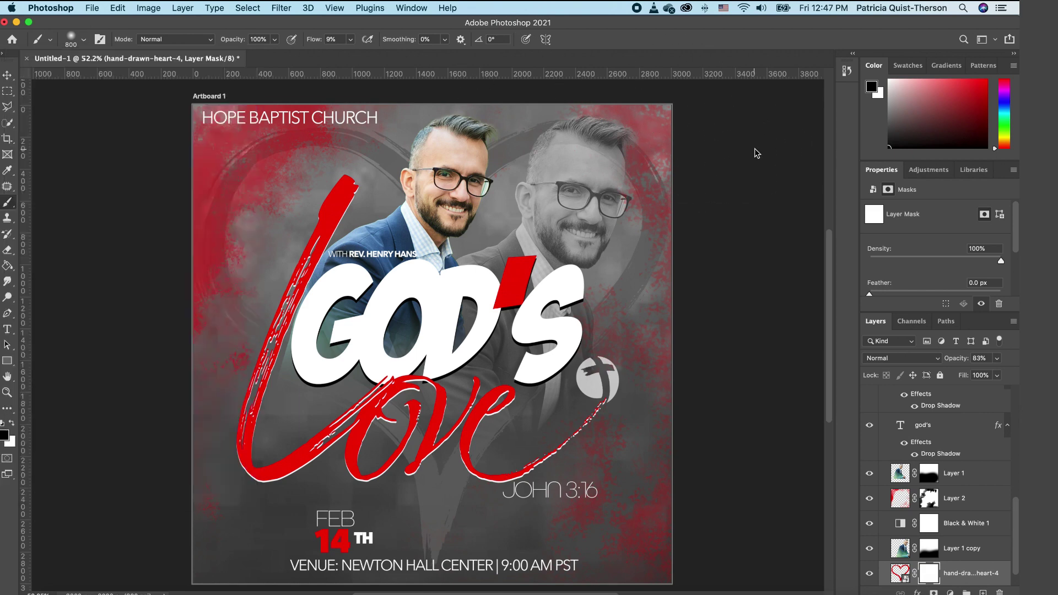
Step: Raise brush flow to 100%, shrink the brush to 500 px, and select Church Logo copy
click(350, 39)
drag(354, 59, 413, 60)
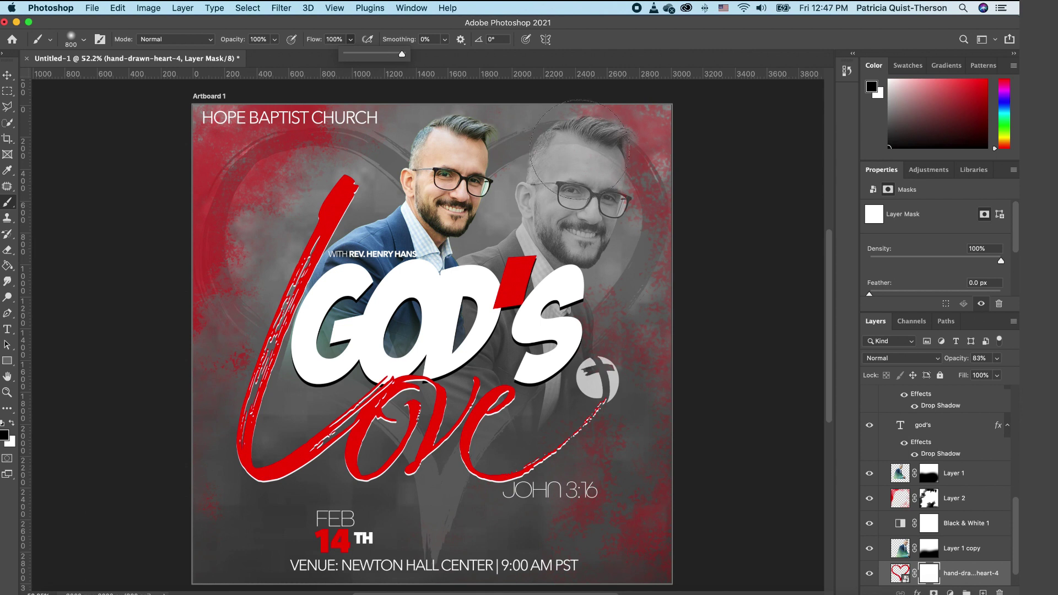
key(bracketleft)
key(bracketleft)
key(bracketleft)
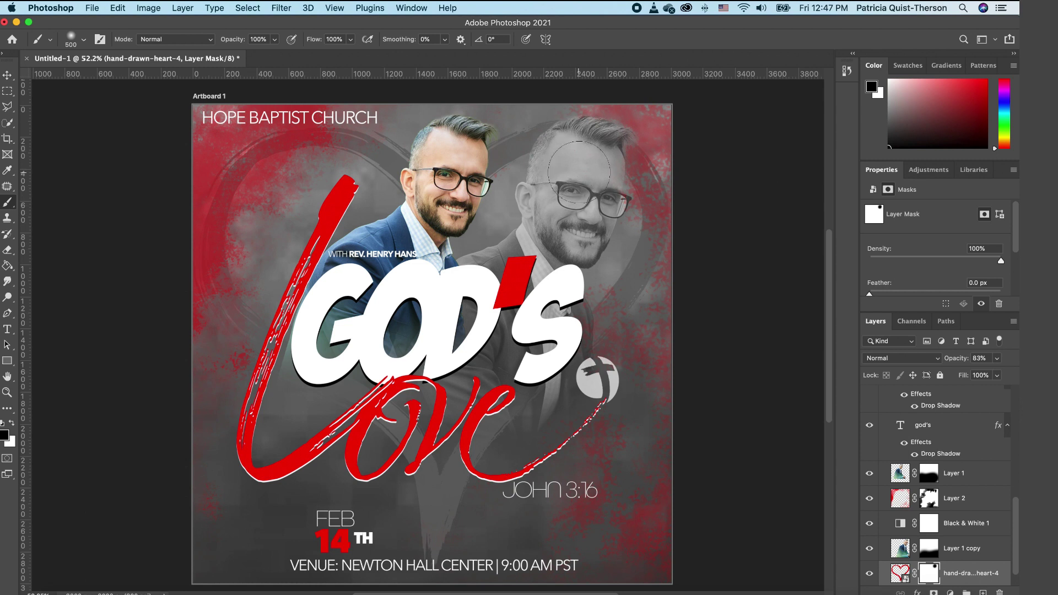
scroll(983, 423, up, 5)
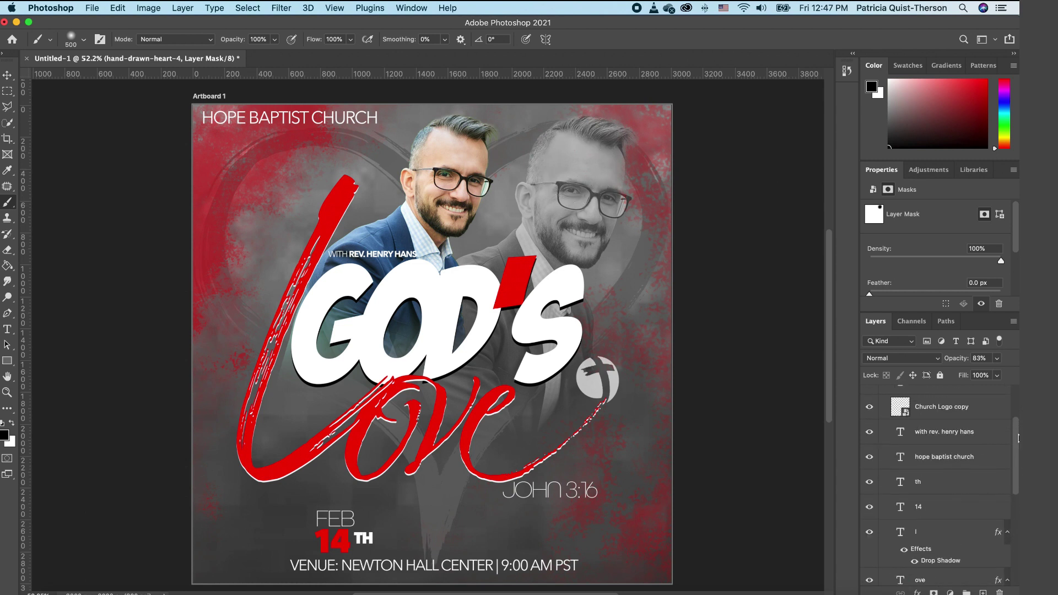
click(985, 407)
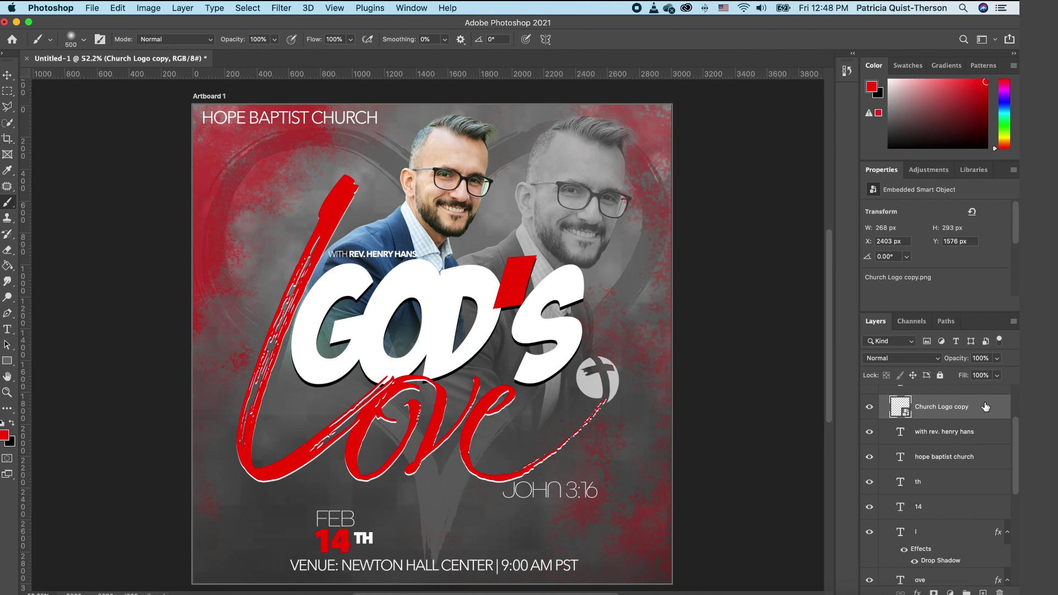
Step: Stamp all visible layers into a merged Layer 3 and open Camera Raw Filter on it
key(super+alt+shift+e)
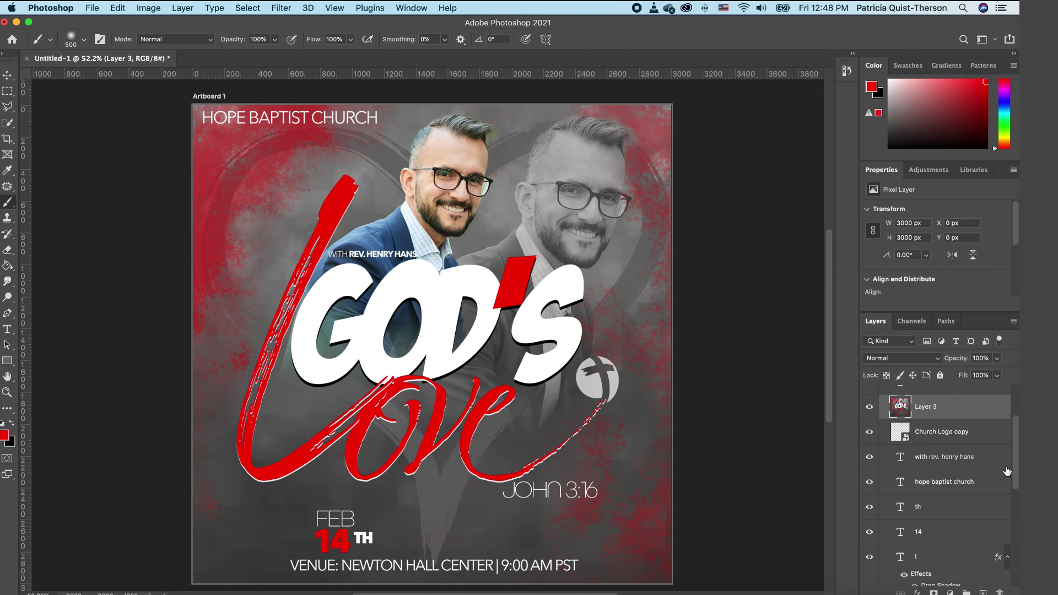
click(281, 10)
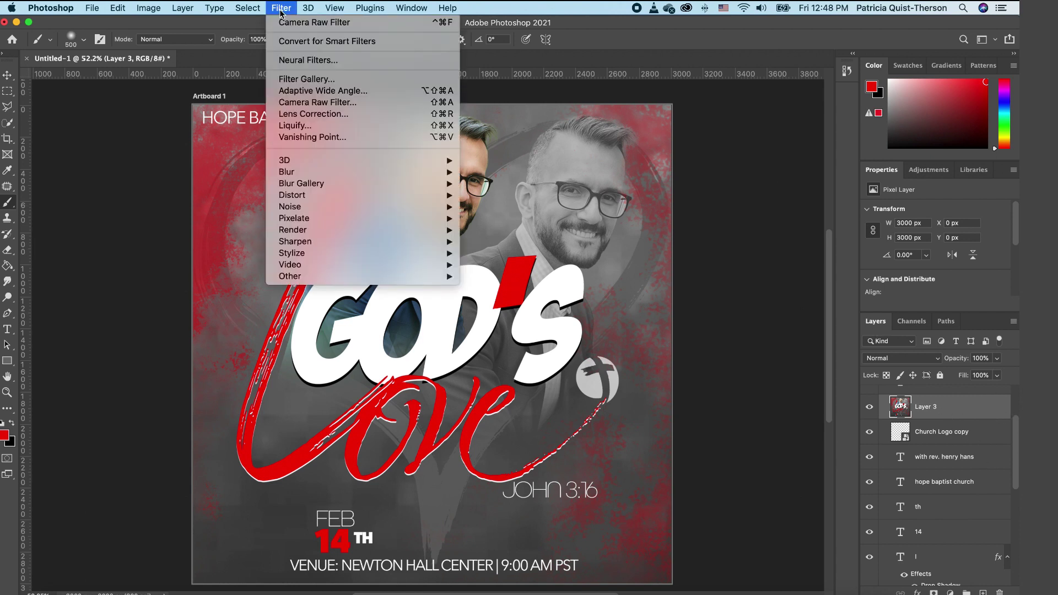
click(325, 102)
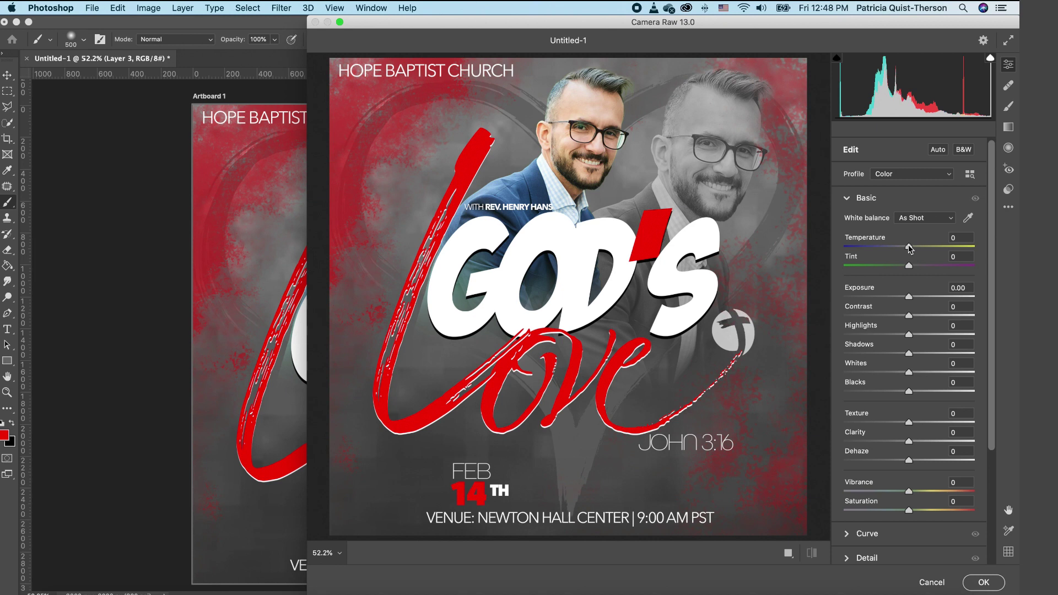
Step: Cool the Camera Raw Temperature to -23
drag(910, 249, 895, 249)
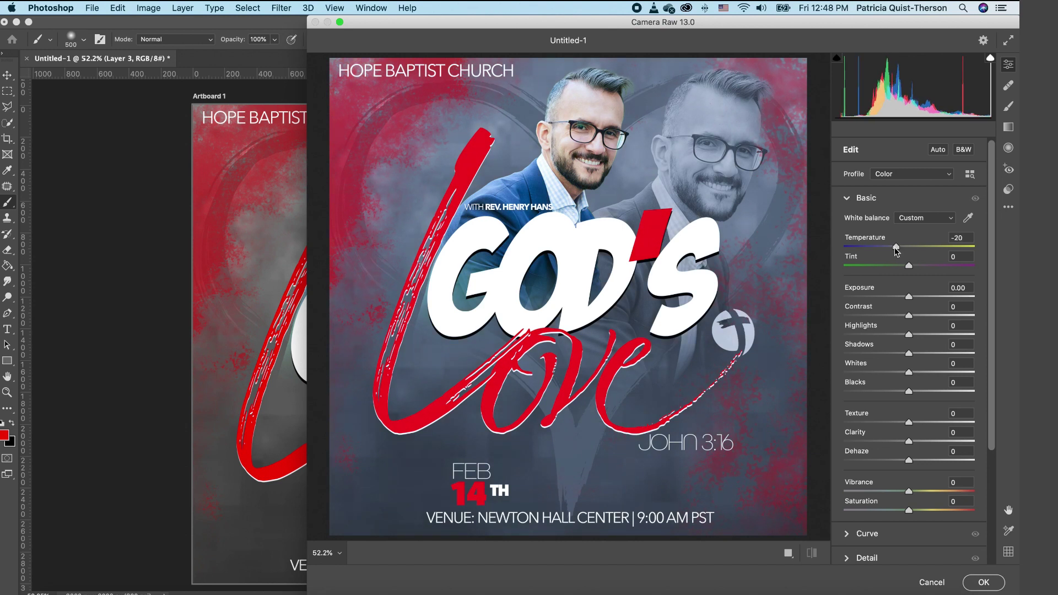
drag(895, 248, 893, 249)
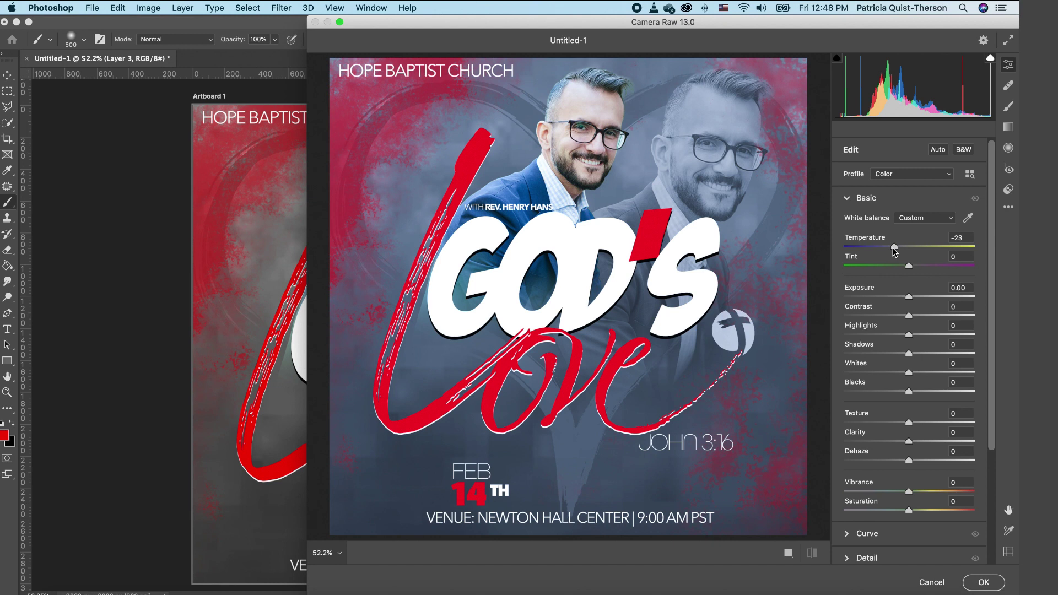
click(894, 247)
Step: Set Contrast +75, Exposure -0.60, Vibrance +37 and Saturation +13
drag(911, 319, 959, 321)
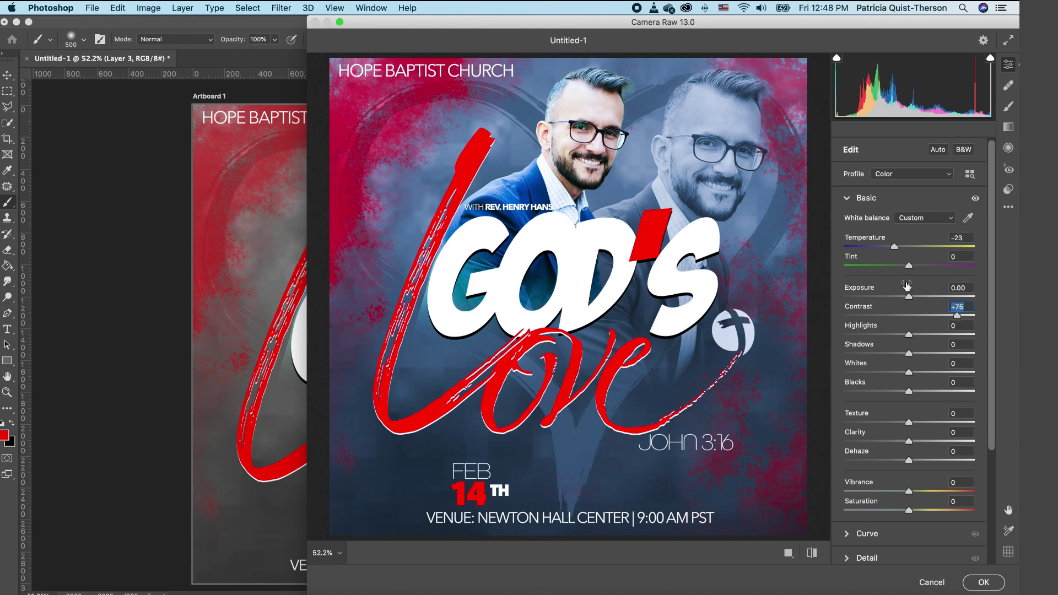
drag(909, 298, 903, 298)
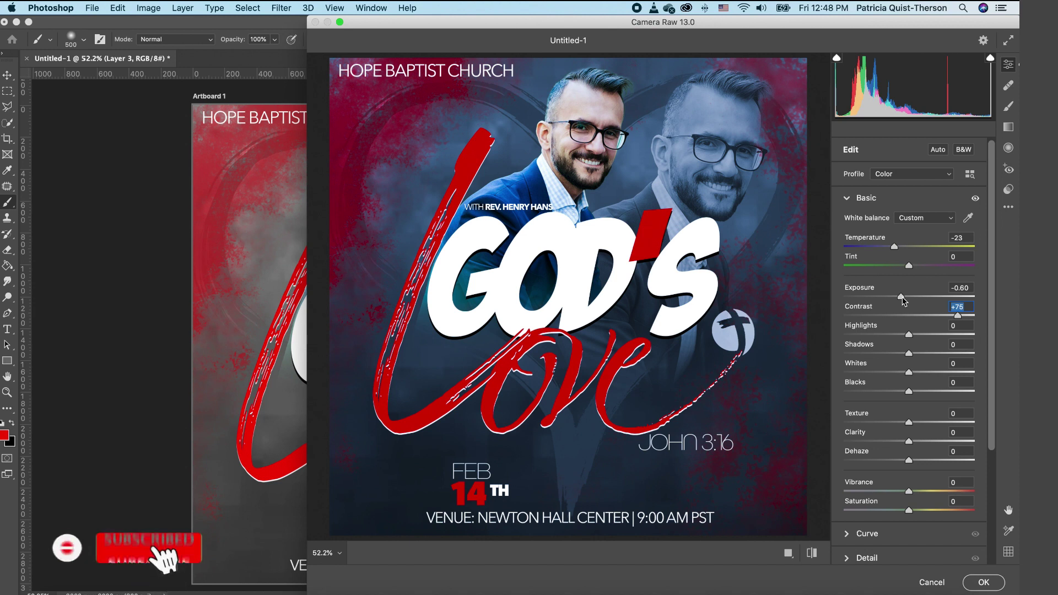
click(902, 299)
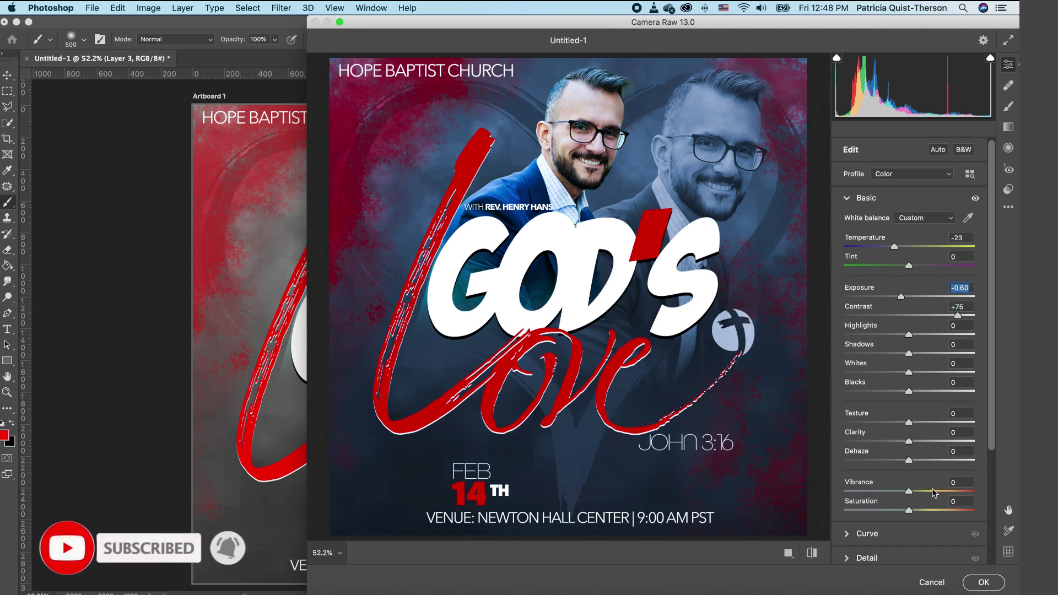
drag(910, 491, 920, 512)
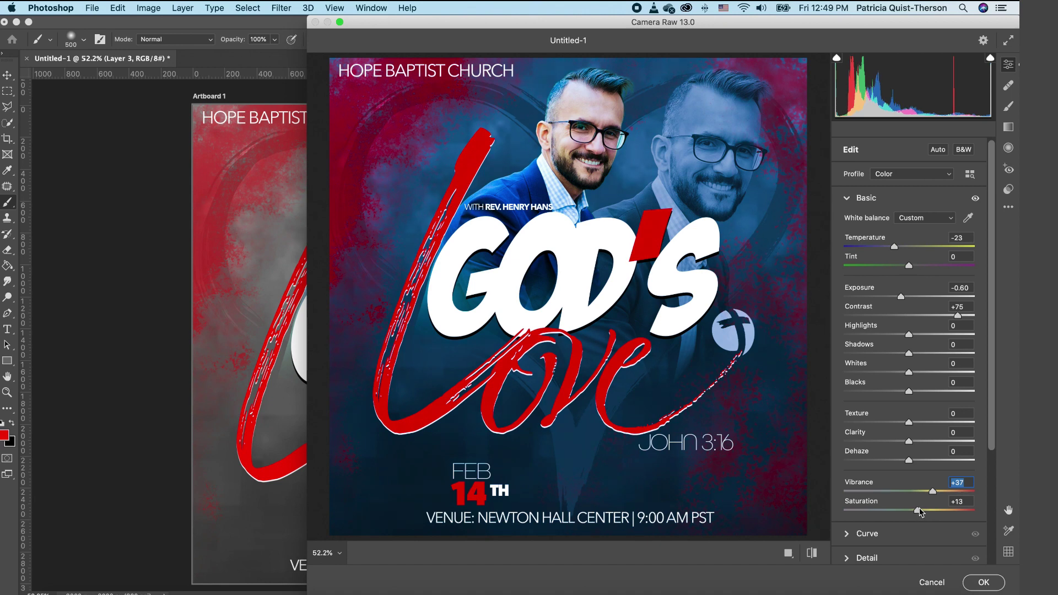
key(Tab)
Step: Apply the Camera Raw grade and toggle Layer 3's visibility to compare before and after
click(986, 583)
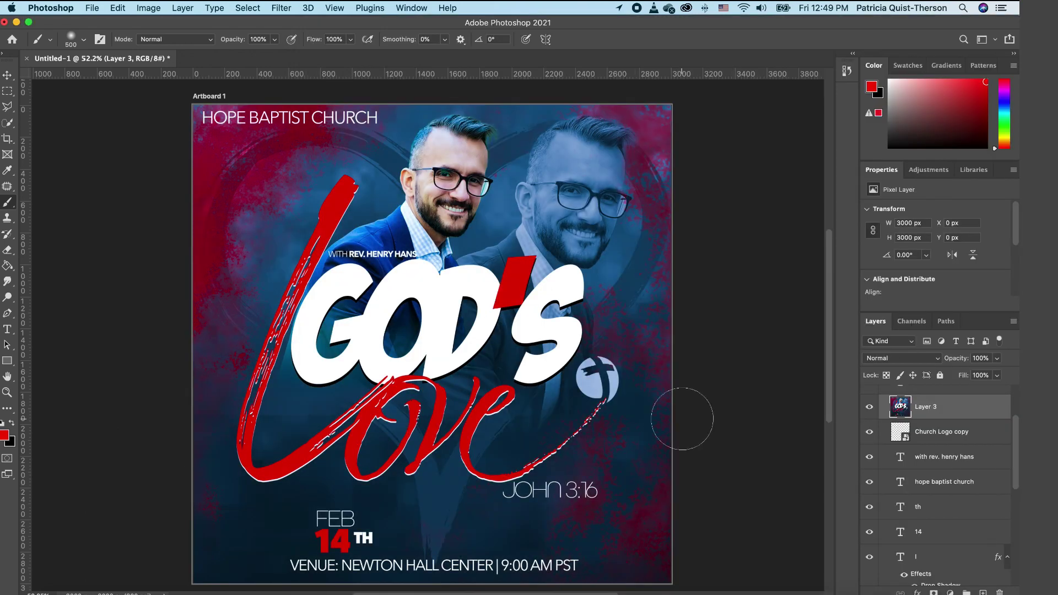
click(869, 408)
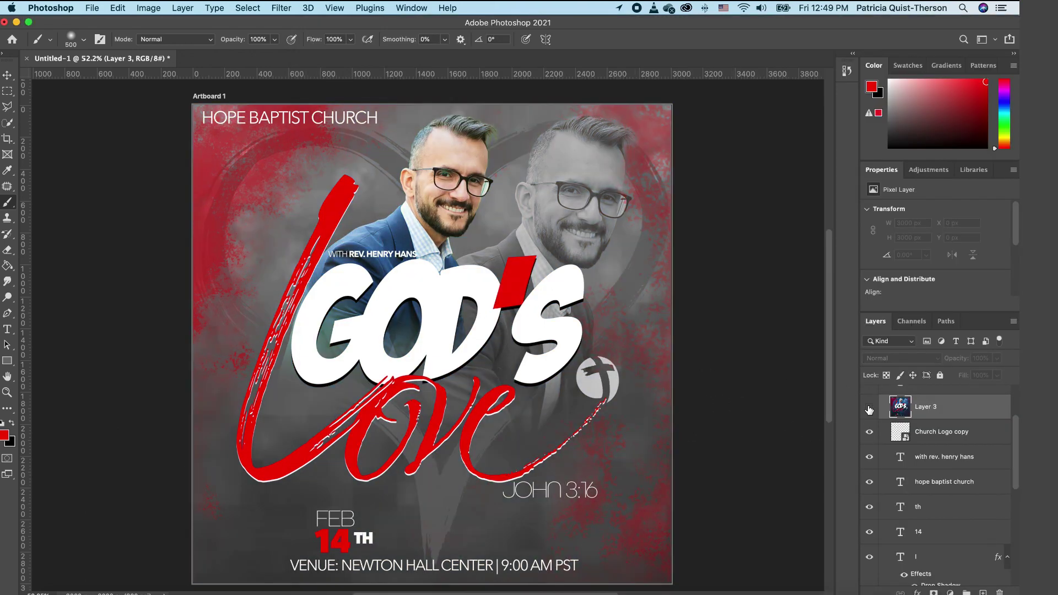
click(870, 408)
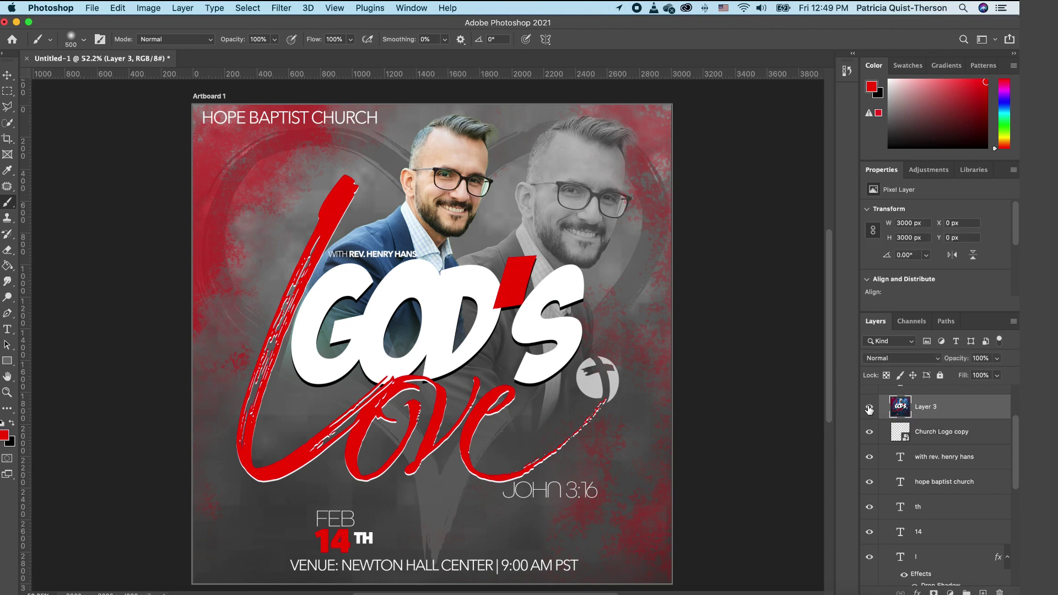